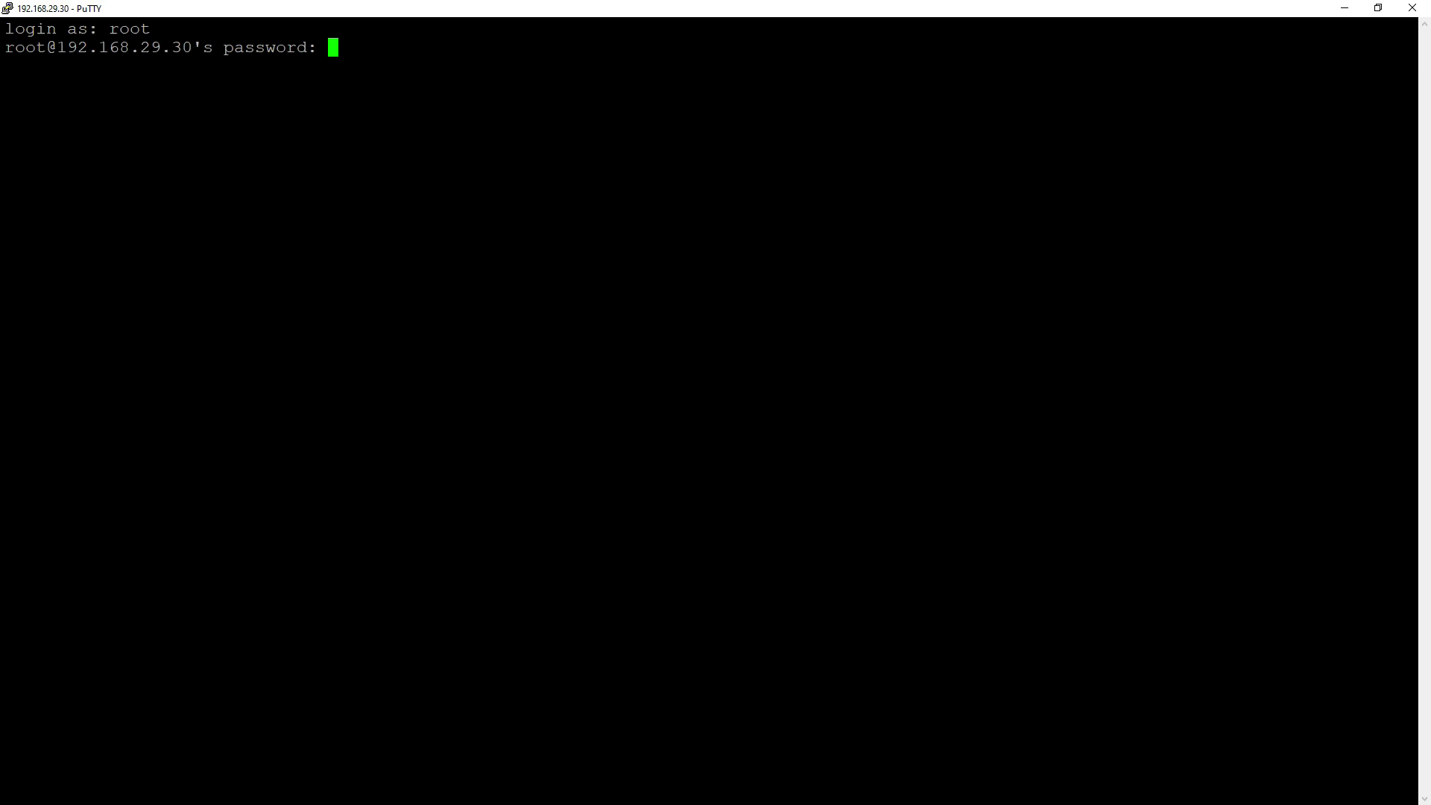
- Log in as root, start the asterisk -rvvvv console and list the dongle devices
key("Return")
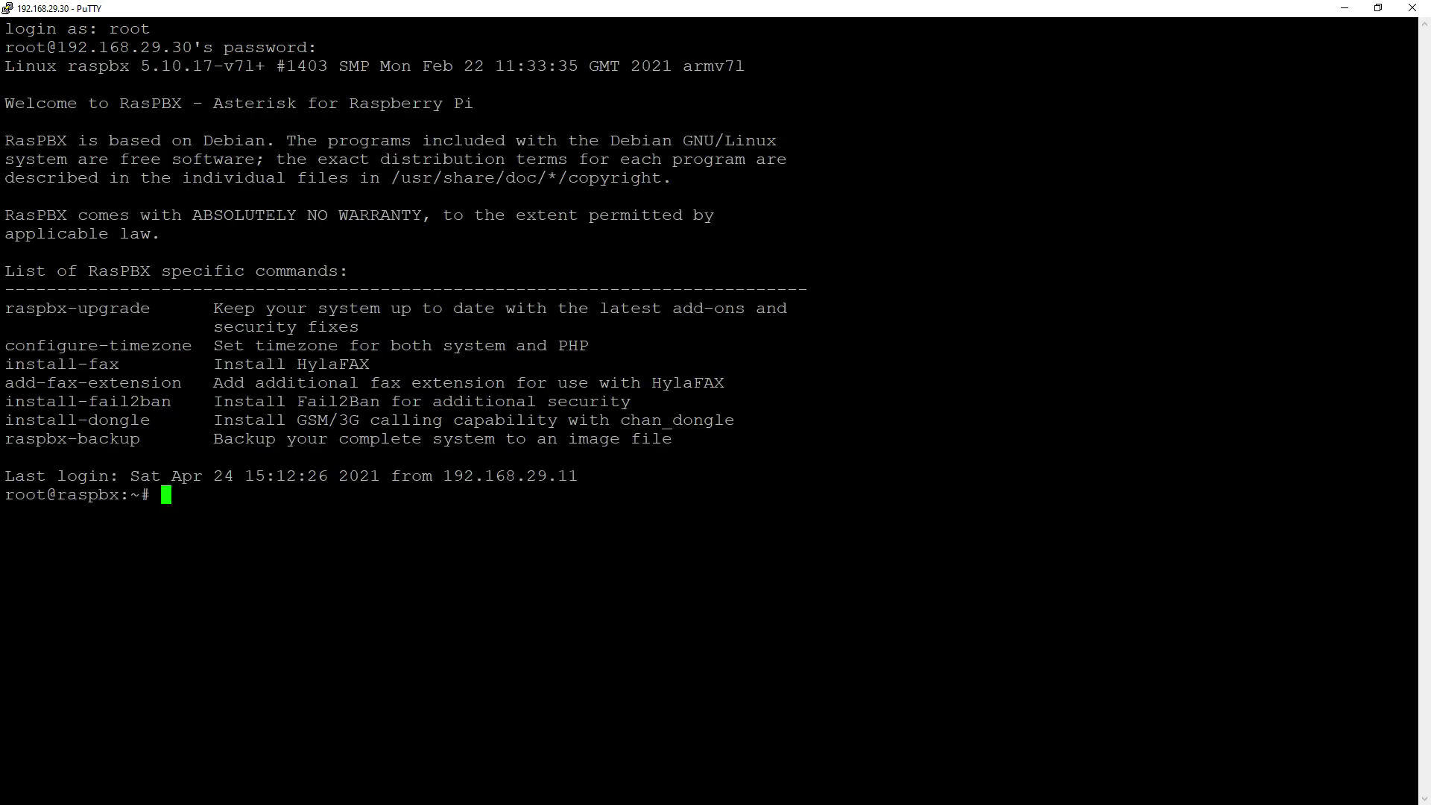
type("asterisk -rvvvv")
key("Return")
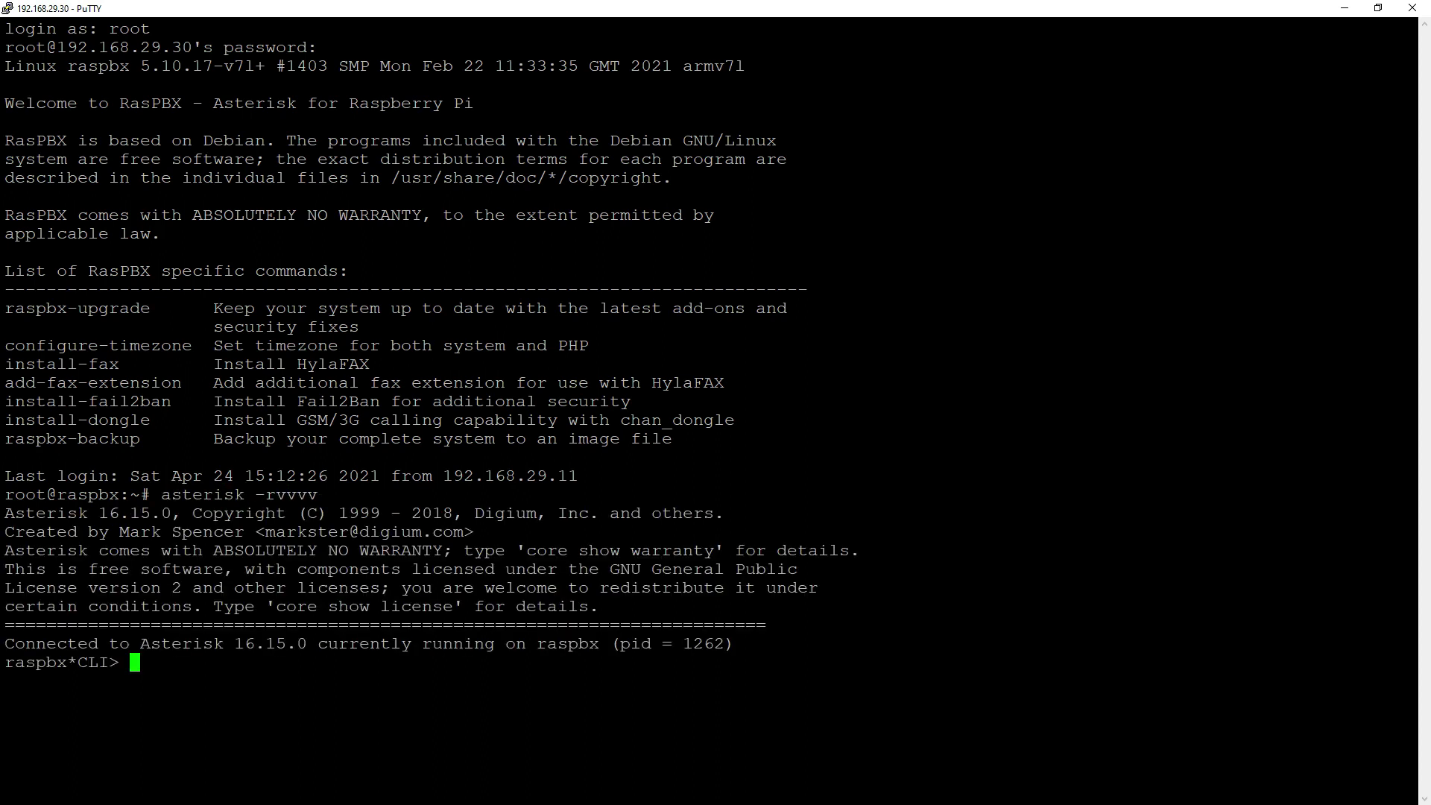
type("dongle show devices")
key("Return")
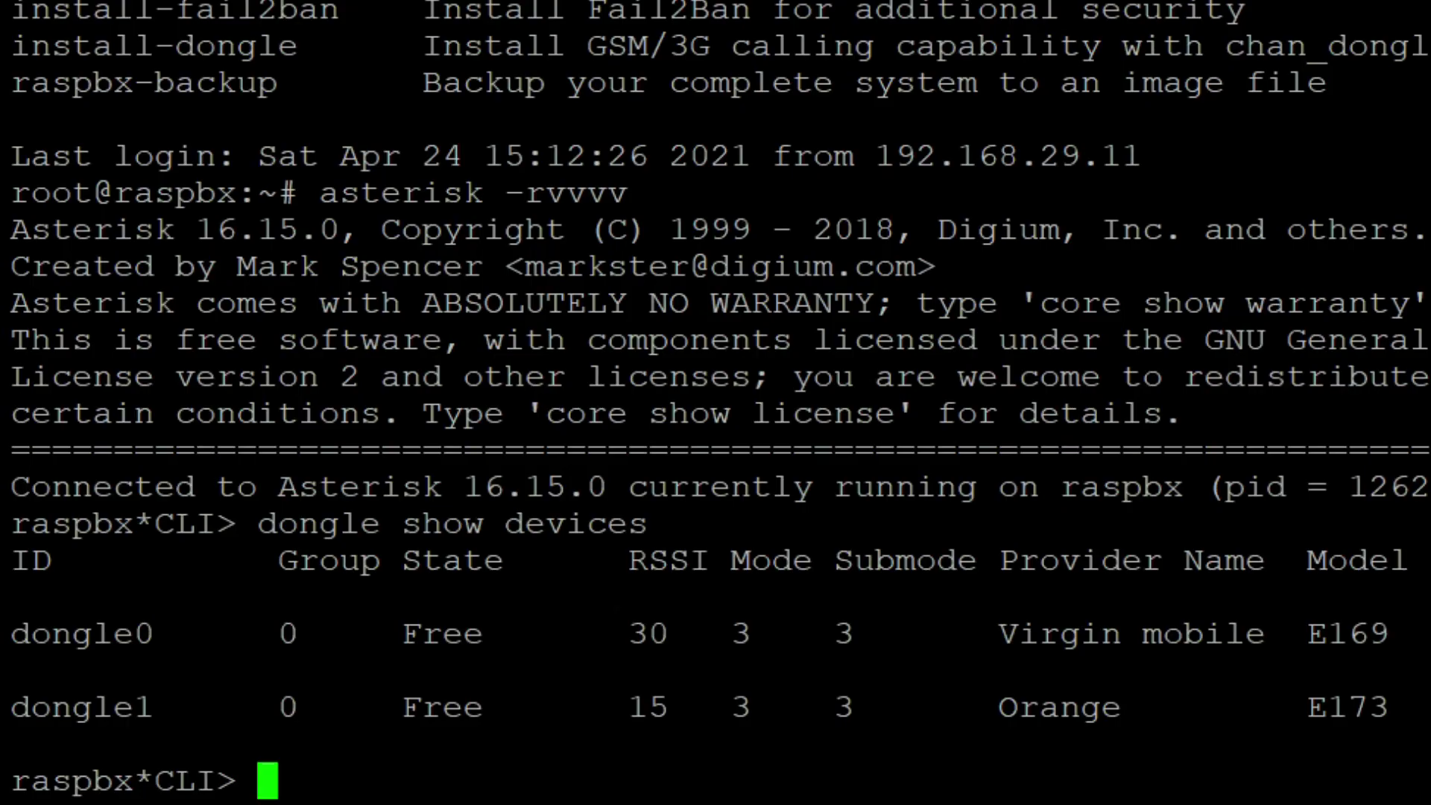
- Show the full device state of dongle0
type("dongle show ")
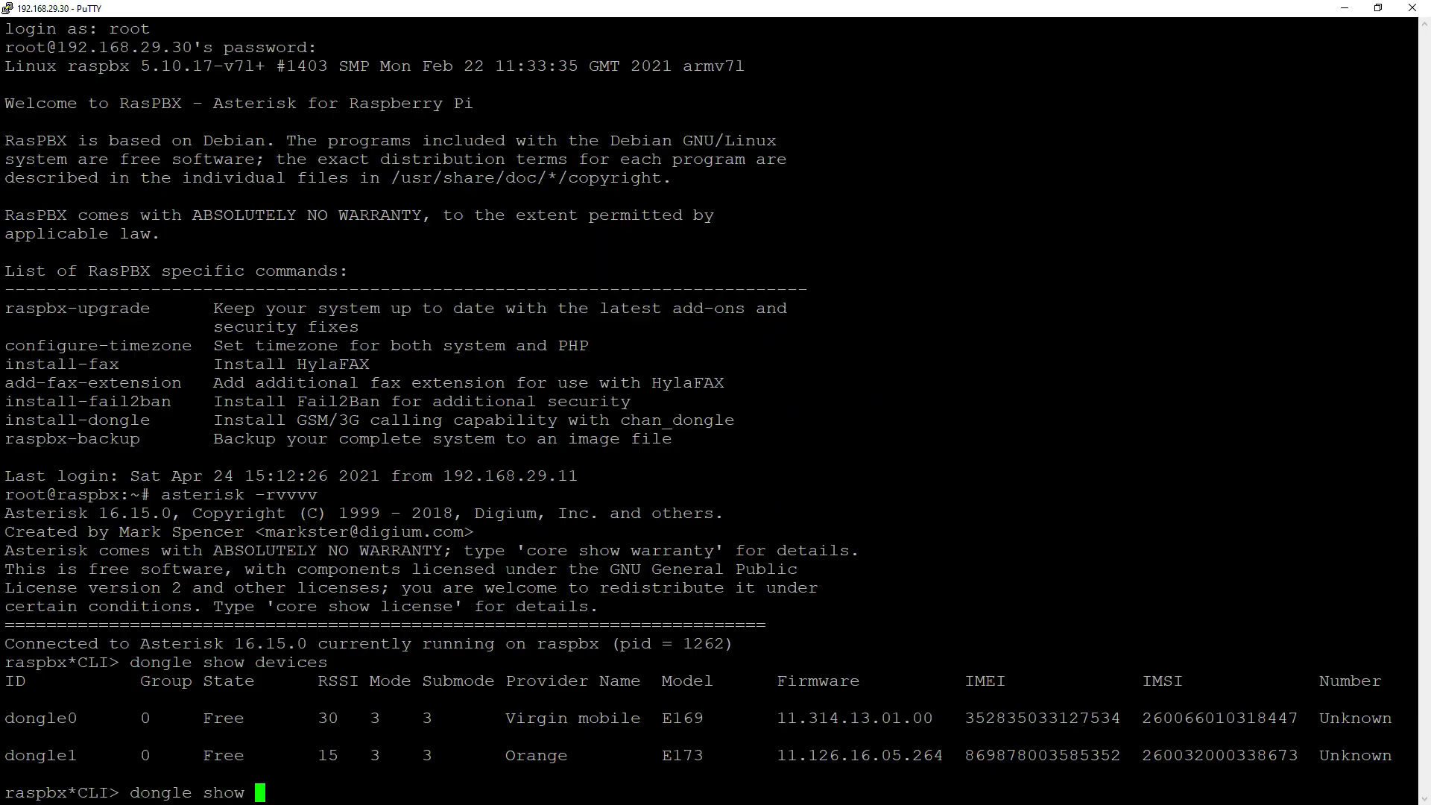
type("device state dong")
key("Tab")
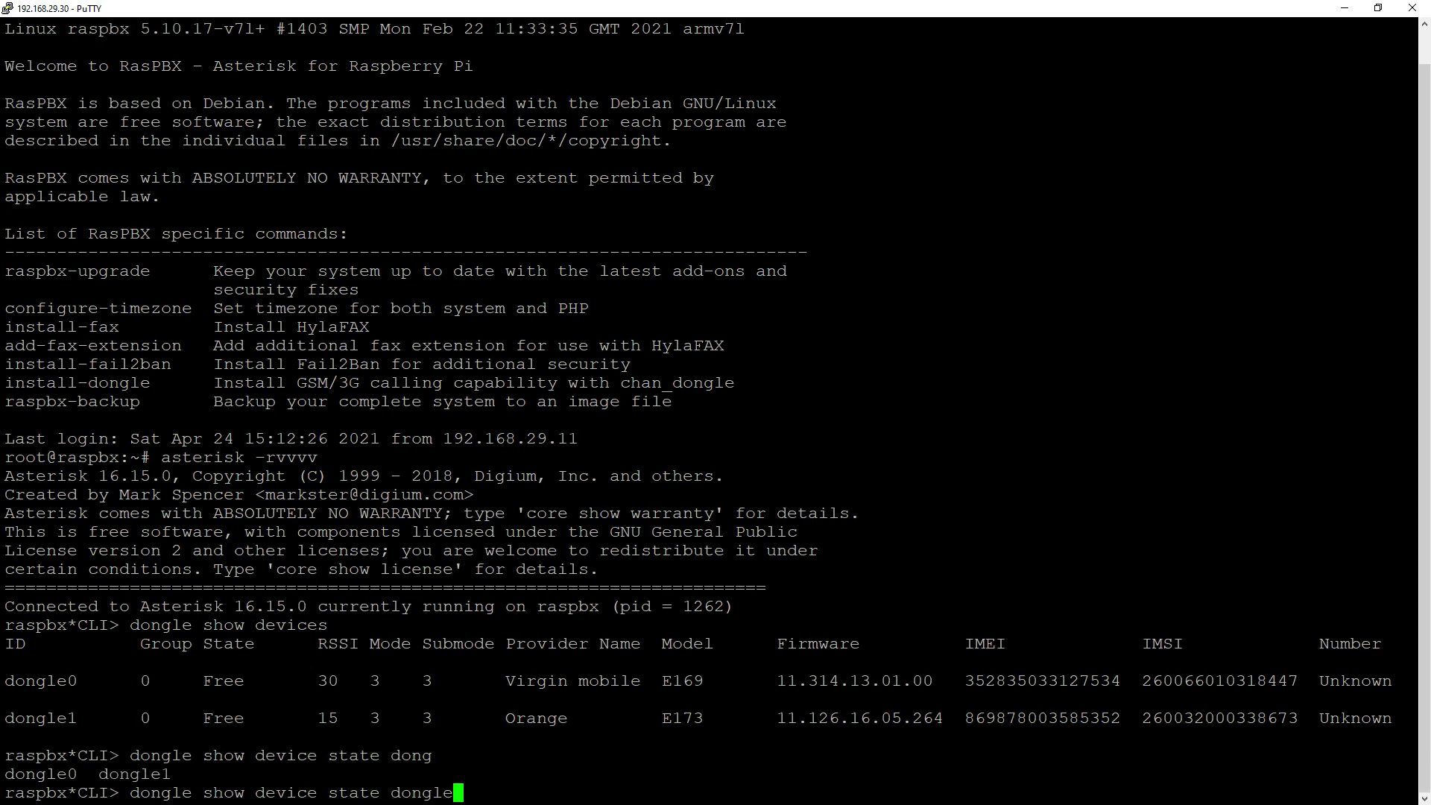
type("0")
key("Return")
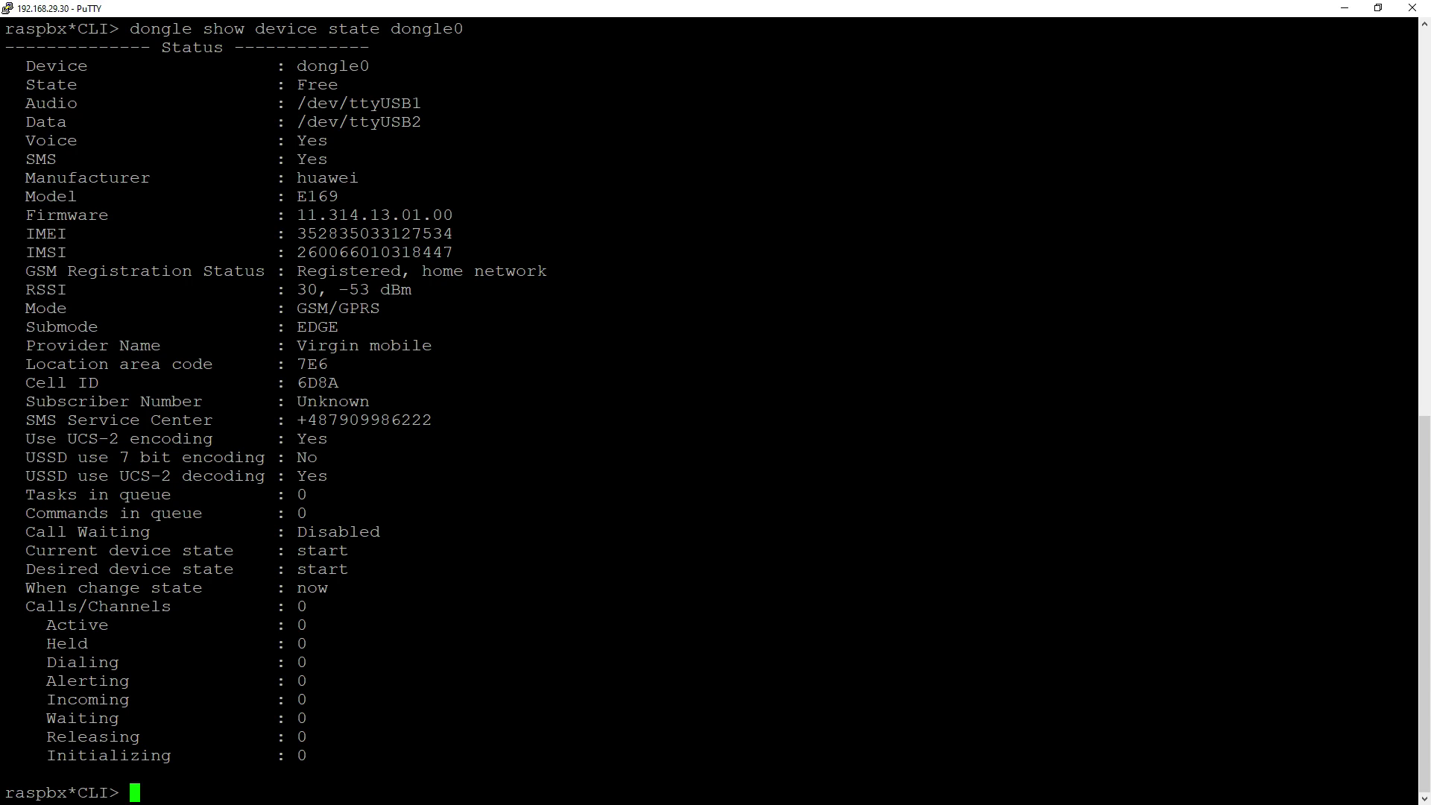
- Leave the Asterisk console and open /etc/asterisk/dongle.conf in nano
type("exit")
key("Return")
type("nano")
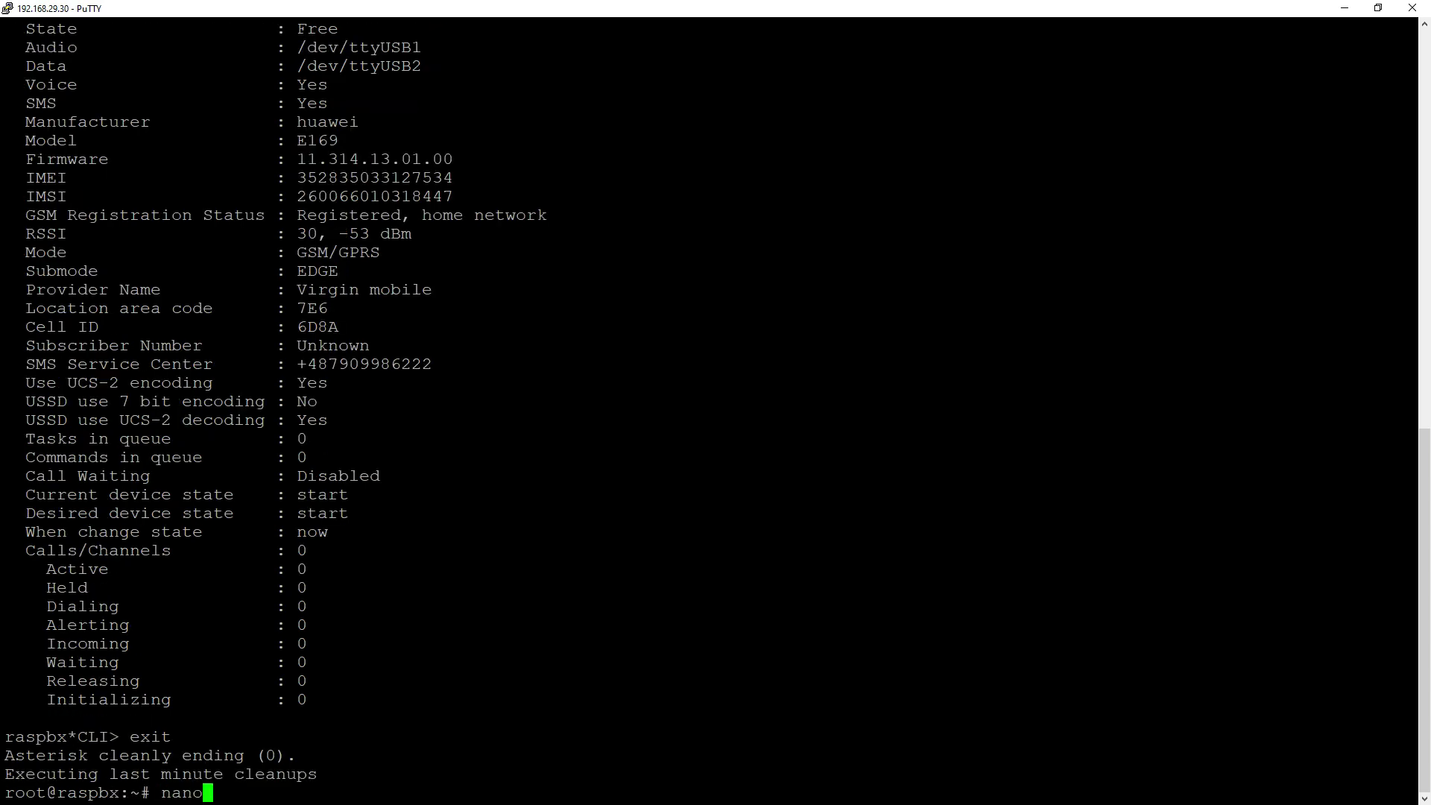
type(" /etc/aster")
key("Tab")
type("do")
key("Tab")
key("Return")
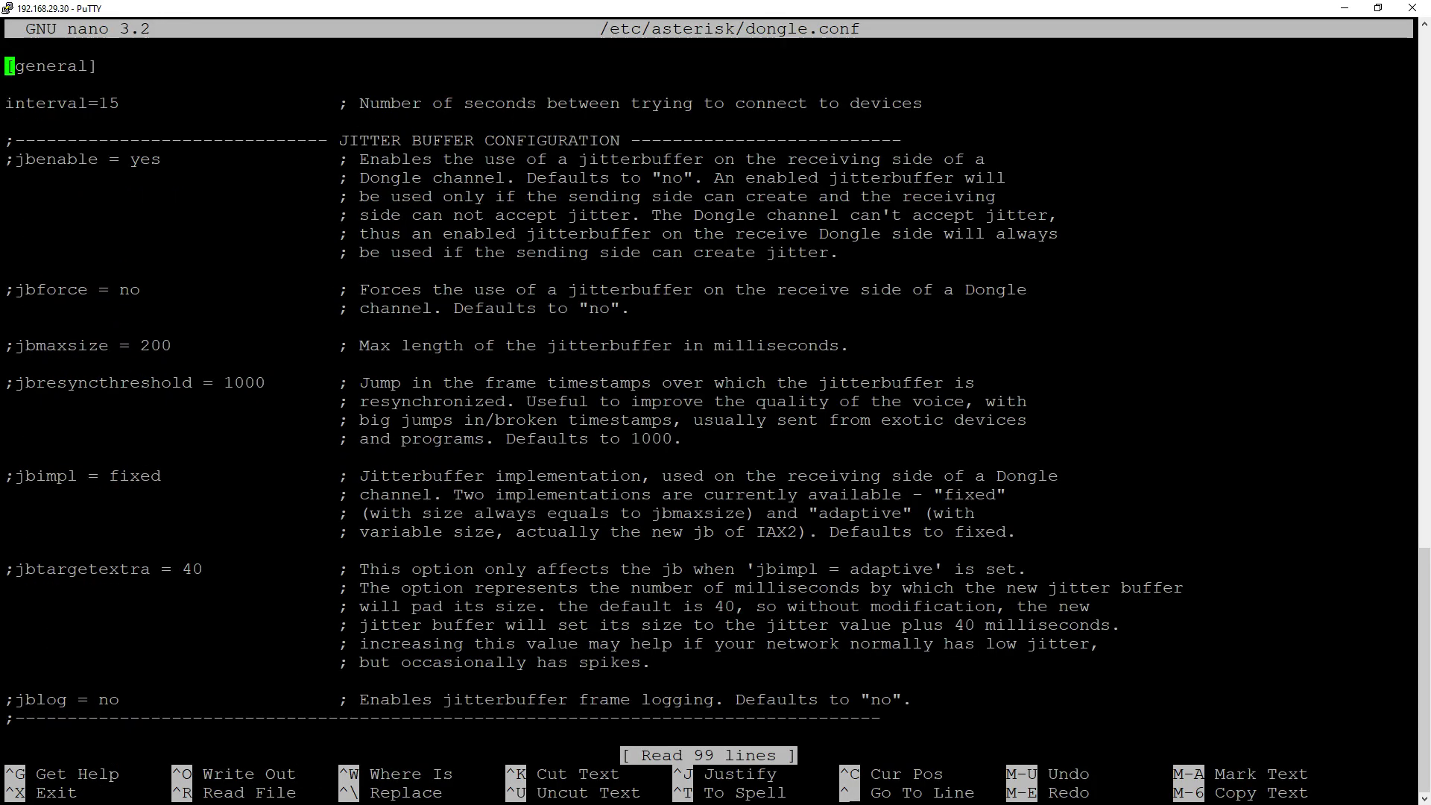
- Scroll down past the defaults to the dongle0 and dongle1 sections
key("Down")
key("Down")
key("Down")
key("Down")
key("Down")
key("Down")
key("Down")
key("Down")
key("Down")
key("Down")
key("Down")
key("Down")
key("Down")
key("Down")
key("Down")
key("Down")
key("Down")
key("Down")
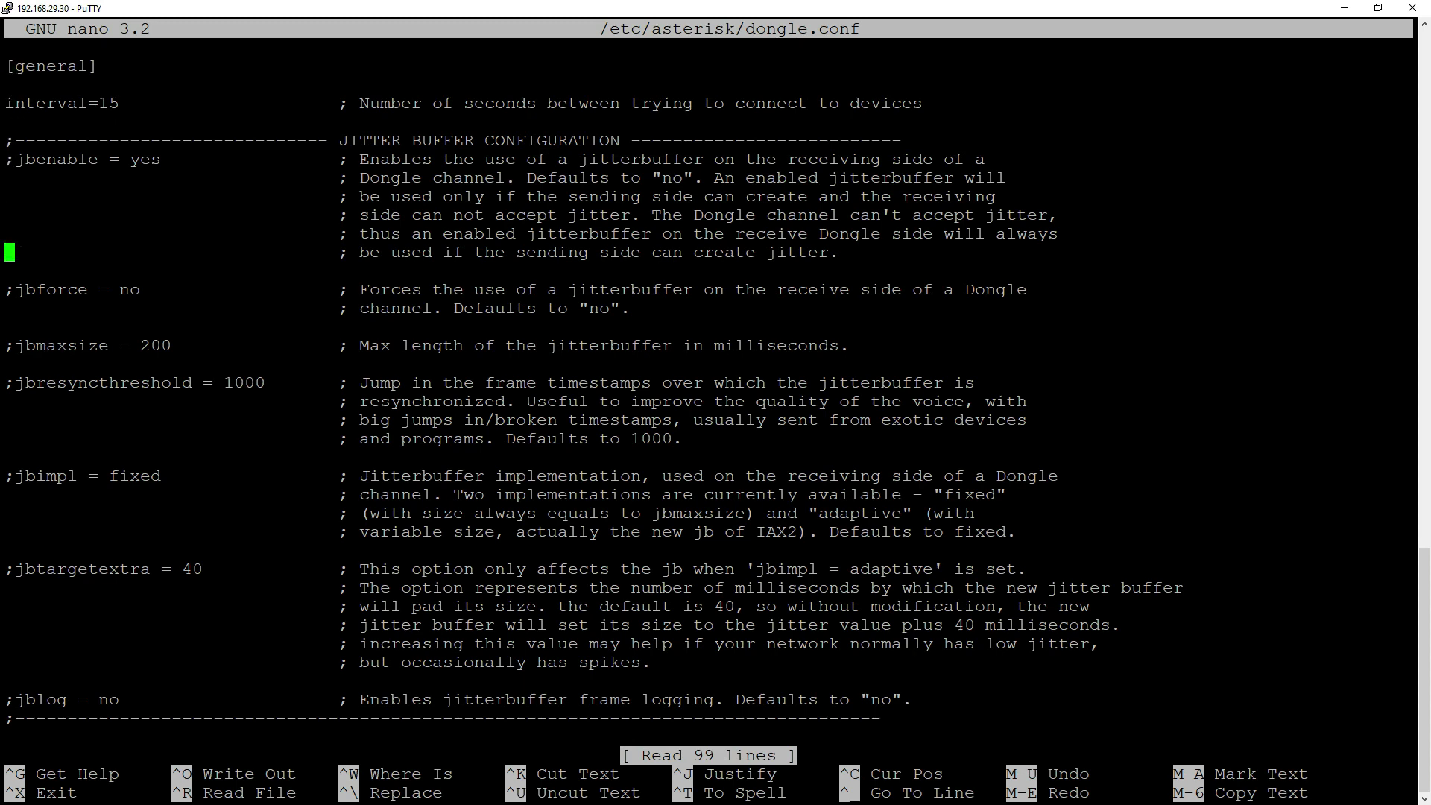
key("Down")
key("Down")
key("Down")
key("Down")
key("Down")
key("Down")
key("Down")
key("Down")
key("Down")
key("Down")
key("Down")
key("Down")
key("Down")
key("Down")
key("Down")
key("Down")
key("Down")
key("Down")
key("Down")
key("Down")
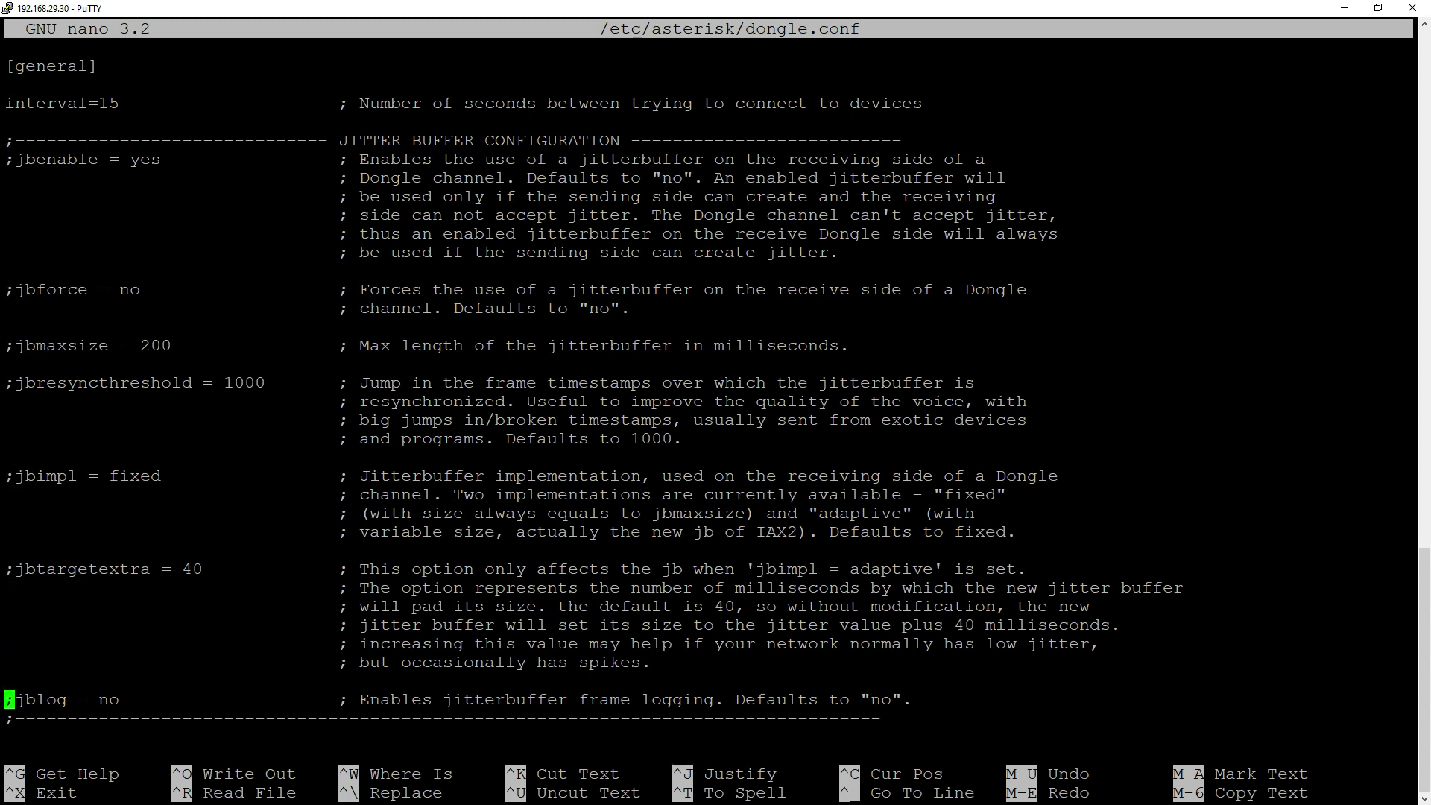
key("Down")
key("Down")
key("Down")
key("Down")
key("Down")
key("Down")
key("Down")
key("Down")
key("Down")
key("Down")
key("Down")
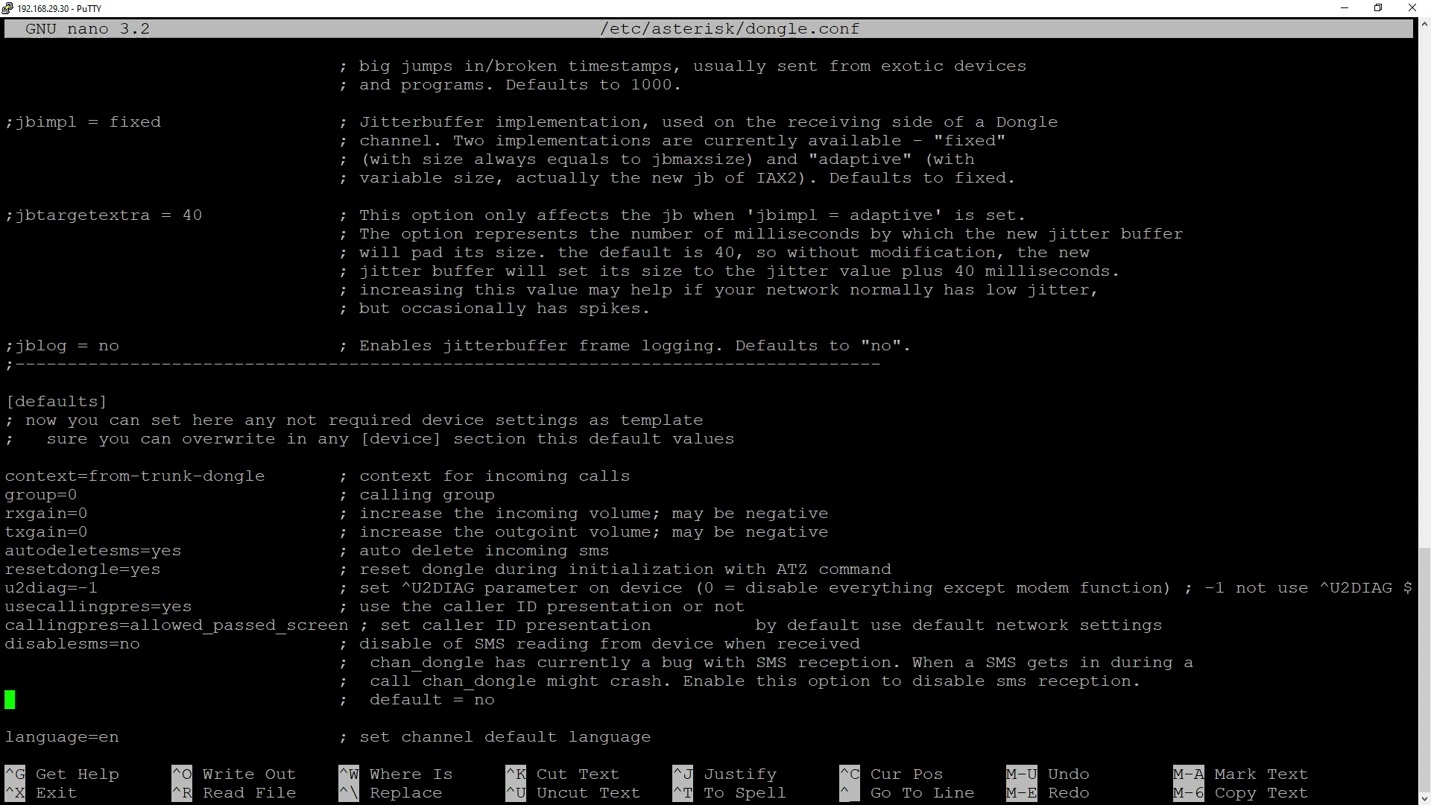
key("Down")
key("Down")
key("Down")
key("Down")
key("Down")
key("Down")
key("Down")
key("Down")
key("Down")
key("Down")
key("Down")
key("Down")
key("Down")
key("Down")
key("Down")
key("Down")
key("Down")
key("Down")
key("Down")
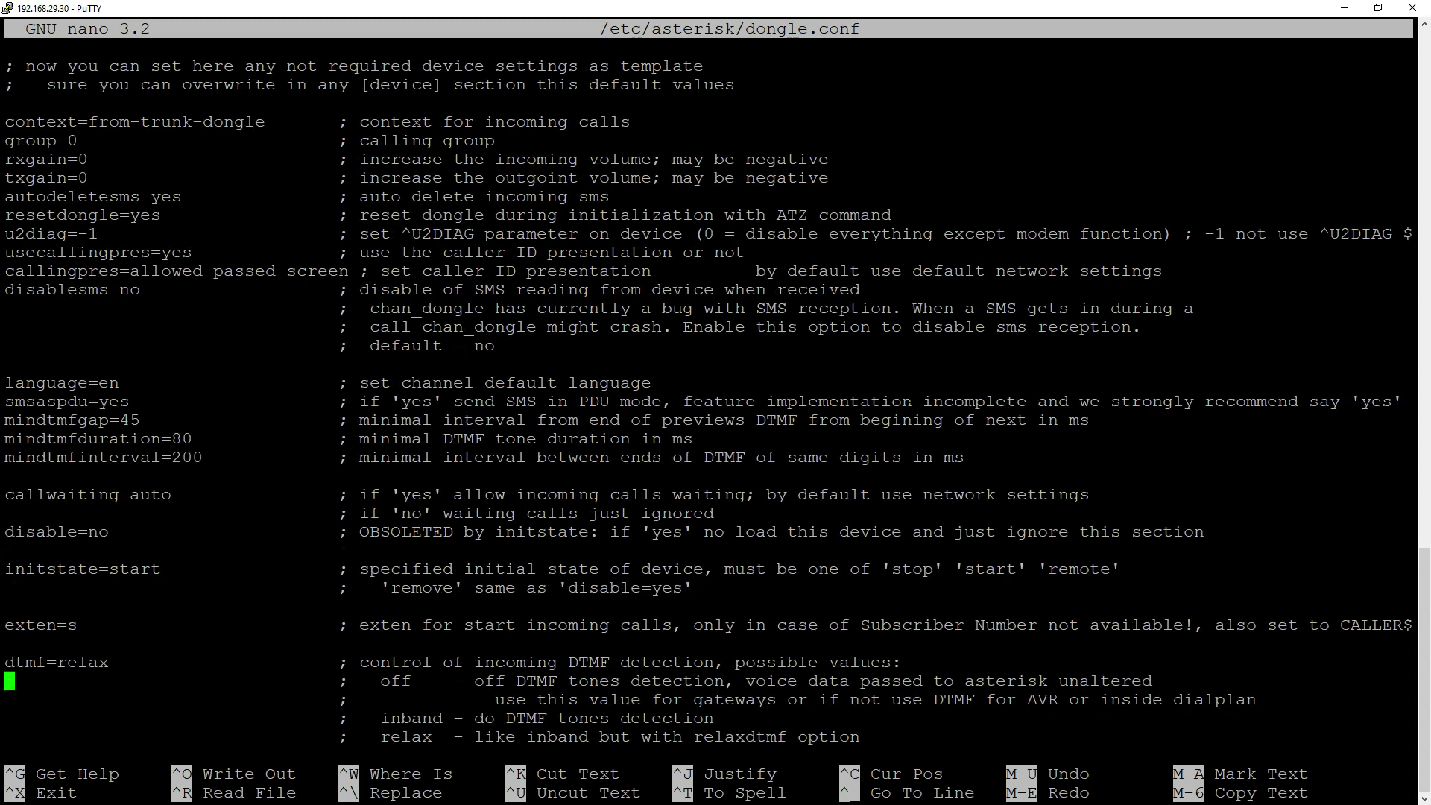
key("Down")
key("Down")
key("Down")
key("Down")
key("Down")
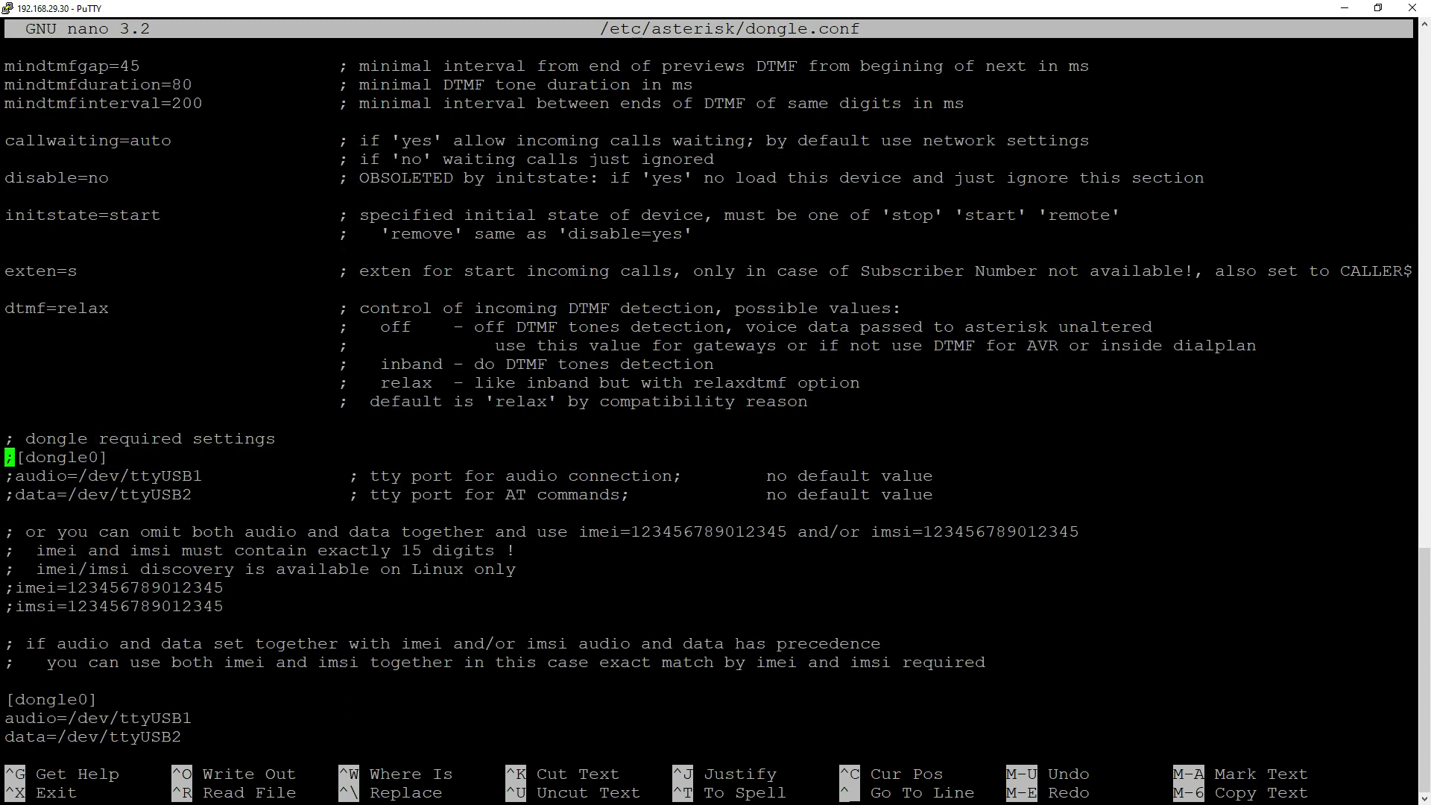
key("Down")
key("Down")
key("Down")
key("Down")
key("Down")
key("Down")
key("Down")
key("Down")
key("Down")
key("Down")
key("Down")
key("Down")
key("Down")
key("Down")
key("Down")
key("Down")
key("Down")
key("Down")
key("Down")
key("Down")
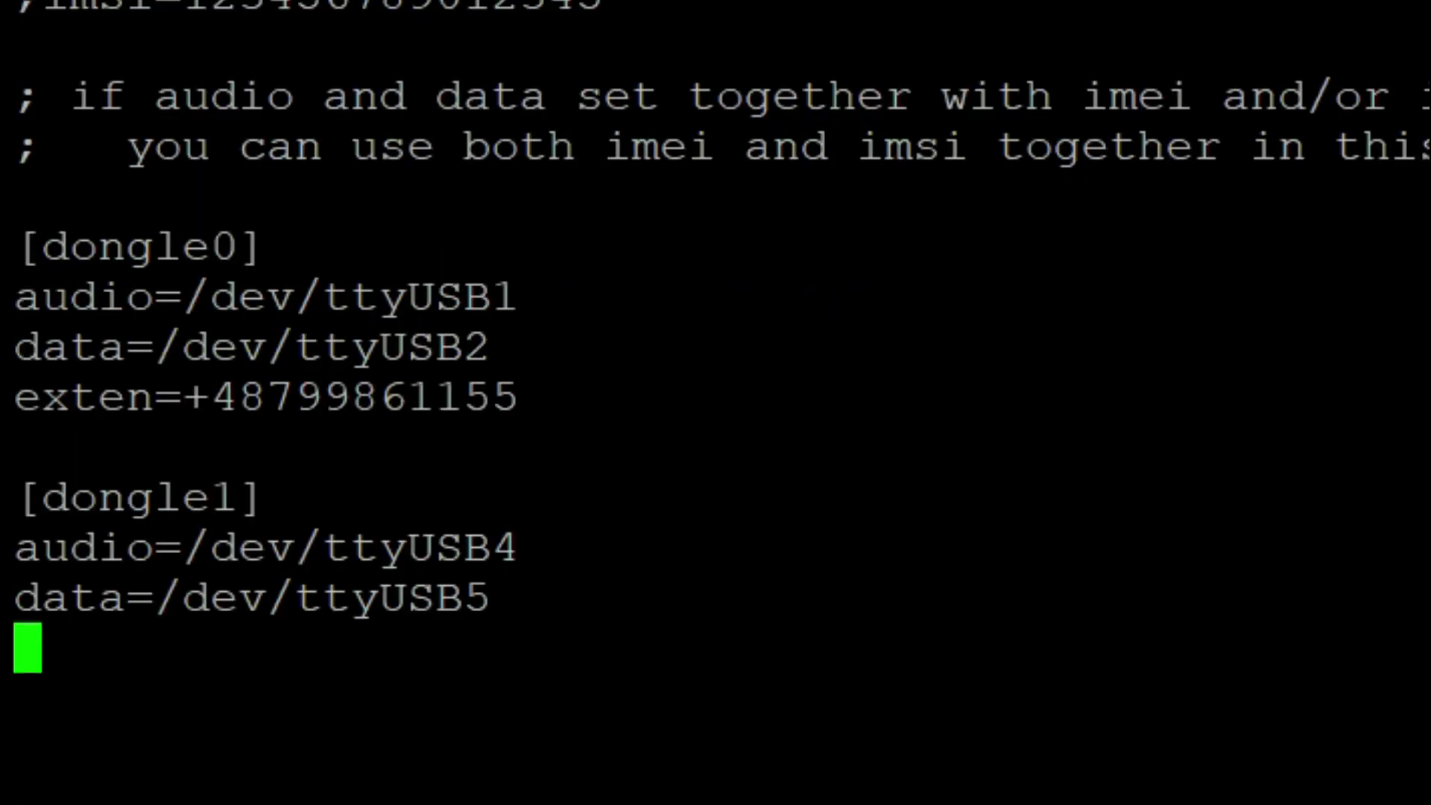
- Rename the [dongle0] section header to [huawei_e173]
key("Up")
key("Up")
key("Up")
key("Up")
key("Up")
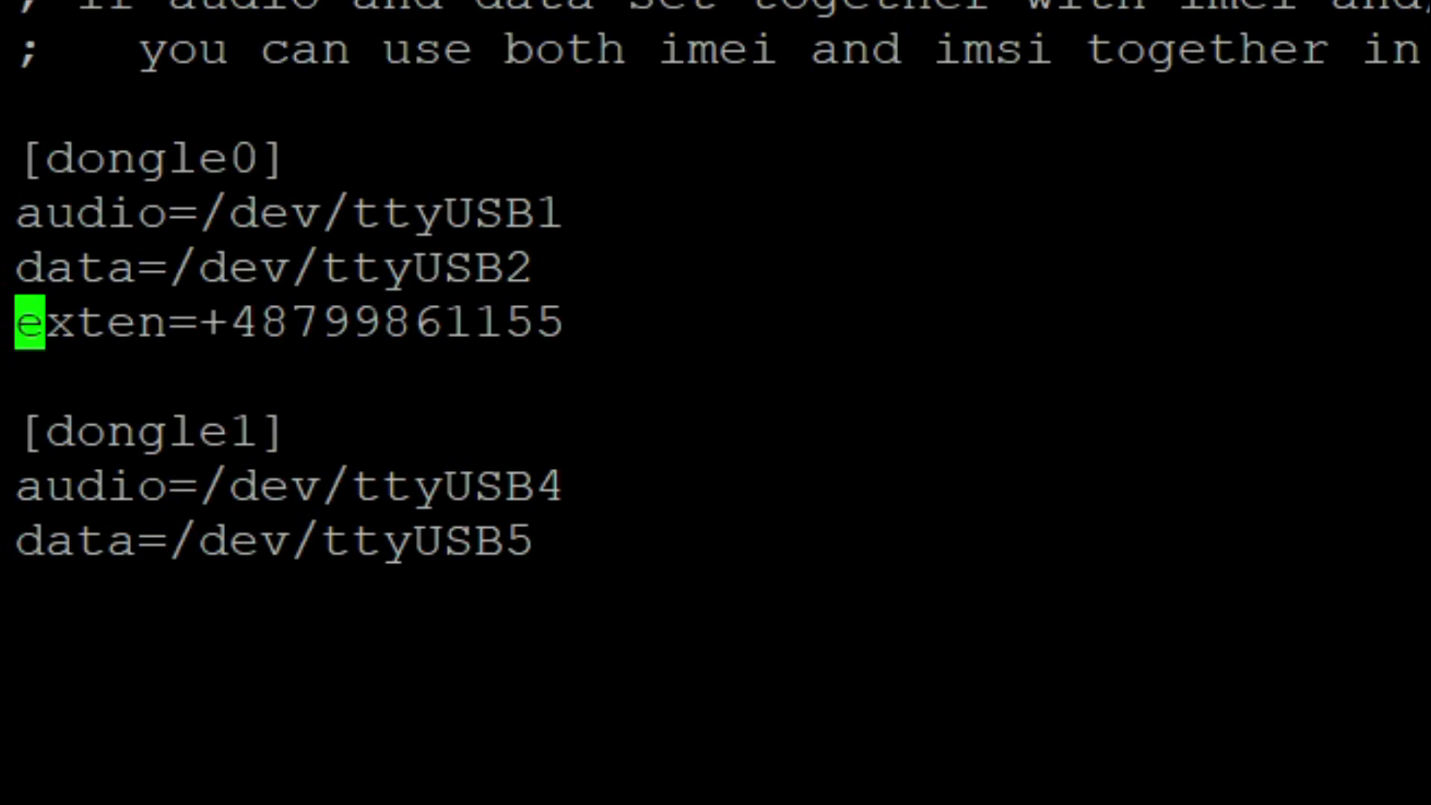
key("Up")
key("Up")
key("Up")
key("Right")
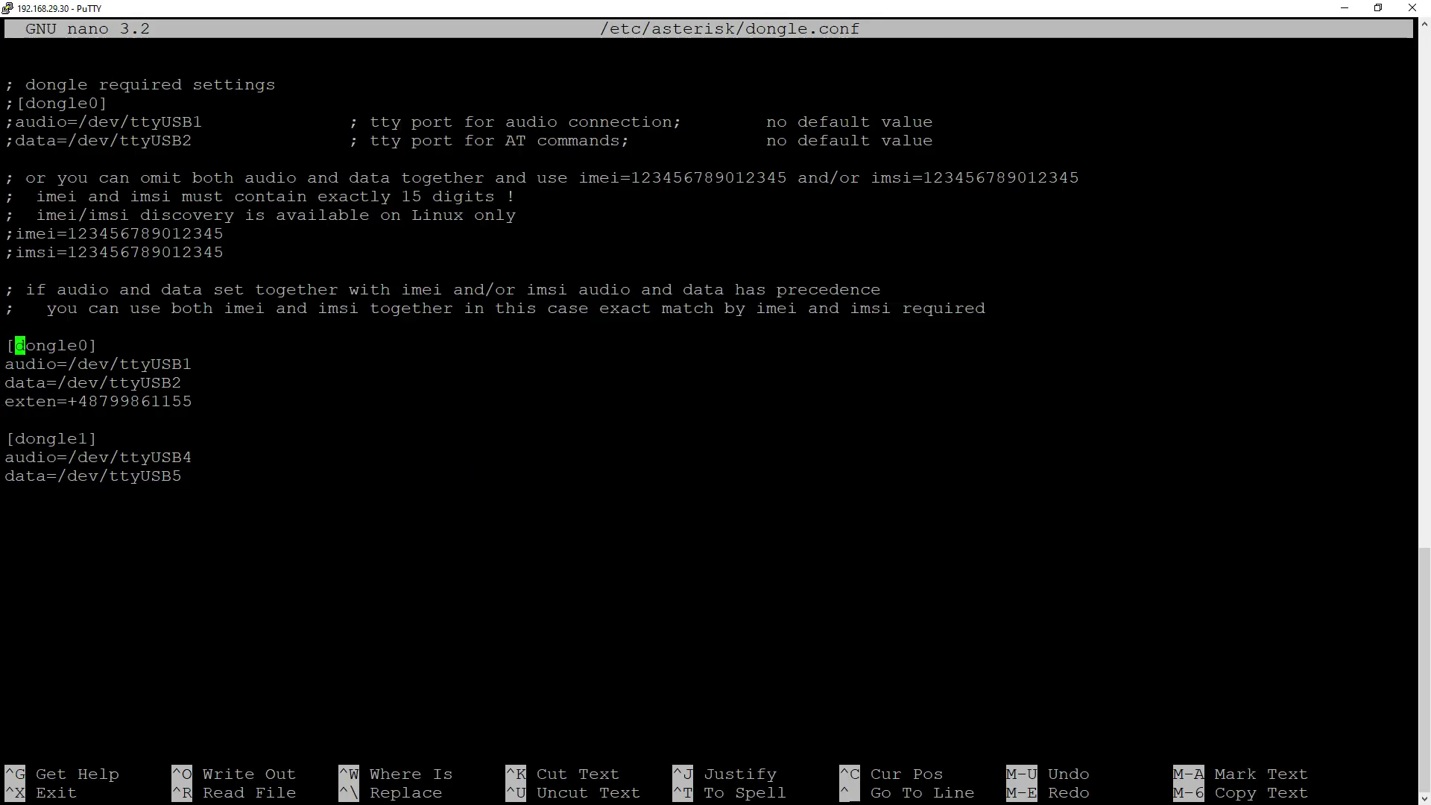
key("Delete")
key("Delete")
key("Delete")
key("Delete")
key("Delete")
key("Delete")
key("Delete")
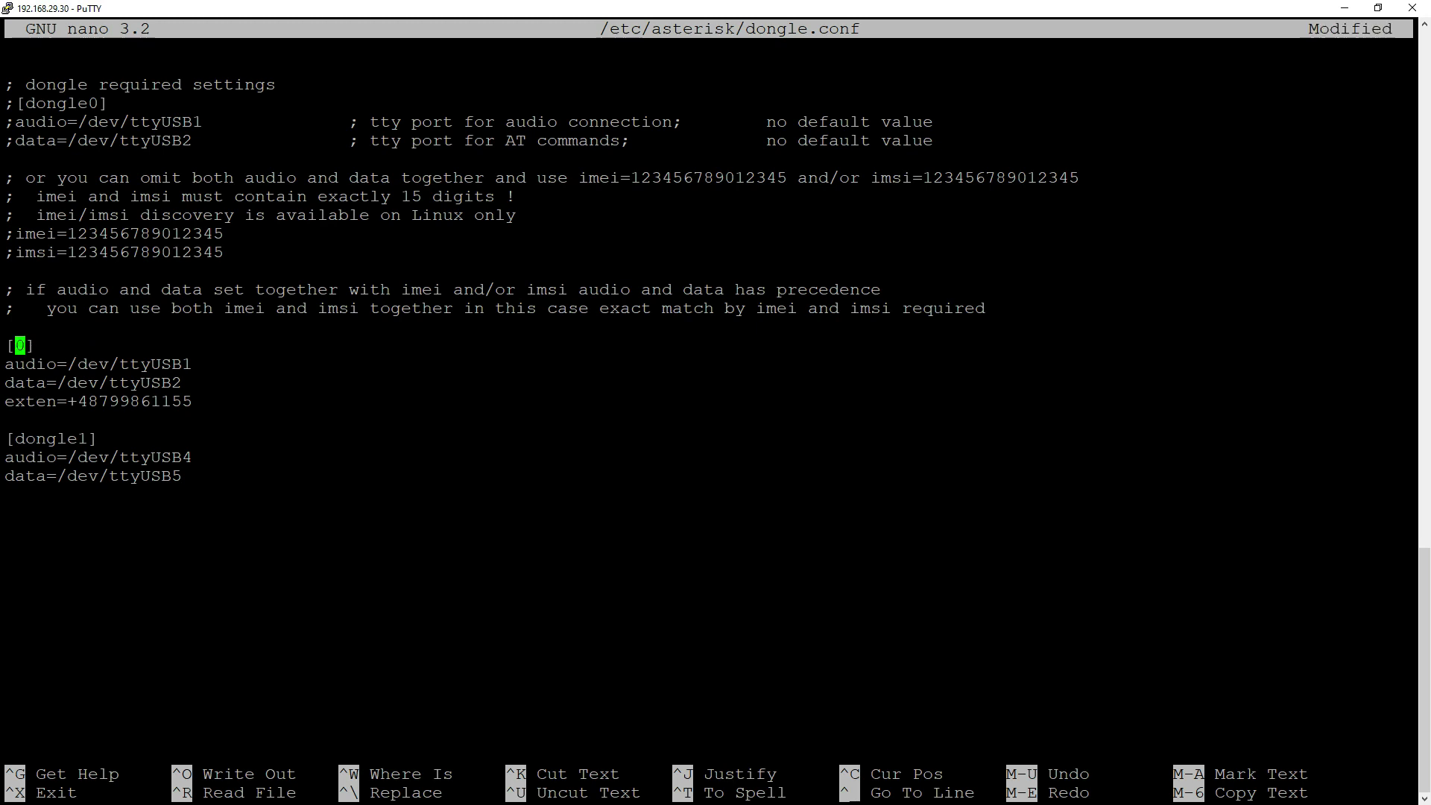
type("huawei_e173")
- Change the header back to dongle0 and exit nano
key("BackSpace")
key("BackSpace")
key("BackSpace")
key("BackSpace")
key("BackSpace")
key("BackSpace")
key("BackSpace")
key("BackSpace")
key("BackSpace")
key("BackSpace")
key("BackSpace")
type("dongle0")
key("ctrl+x")
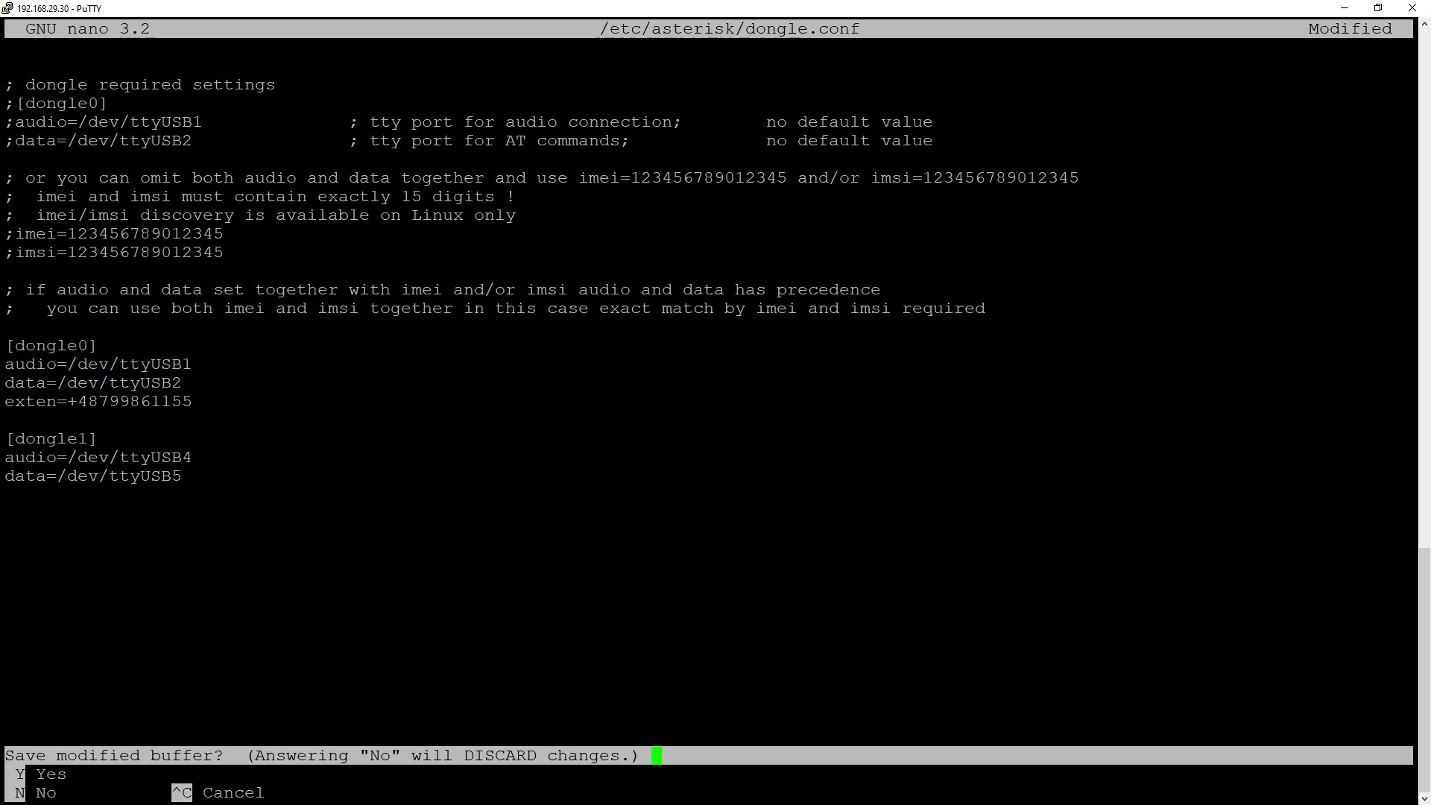
- Save dongle.conf and reconnect to the asterisk -rvvvv console
key("y")
key("Return")
type("asterisk -r")
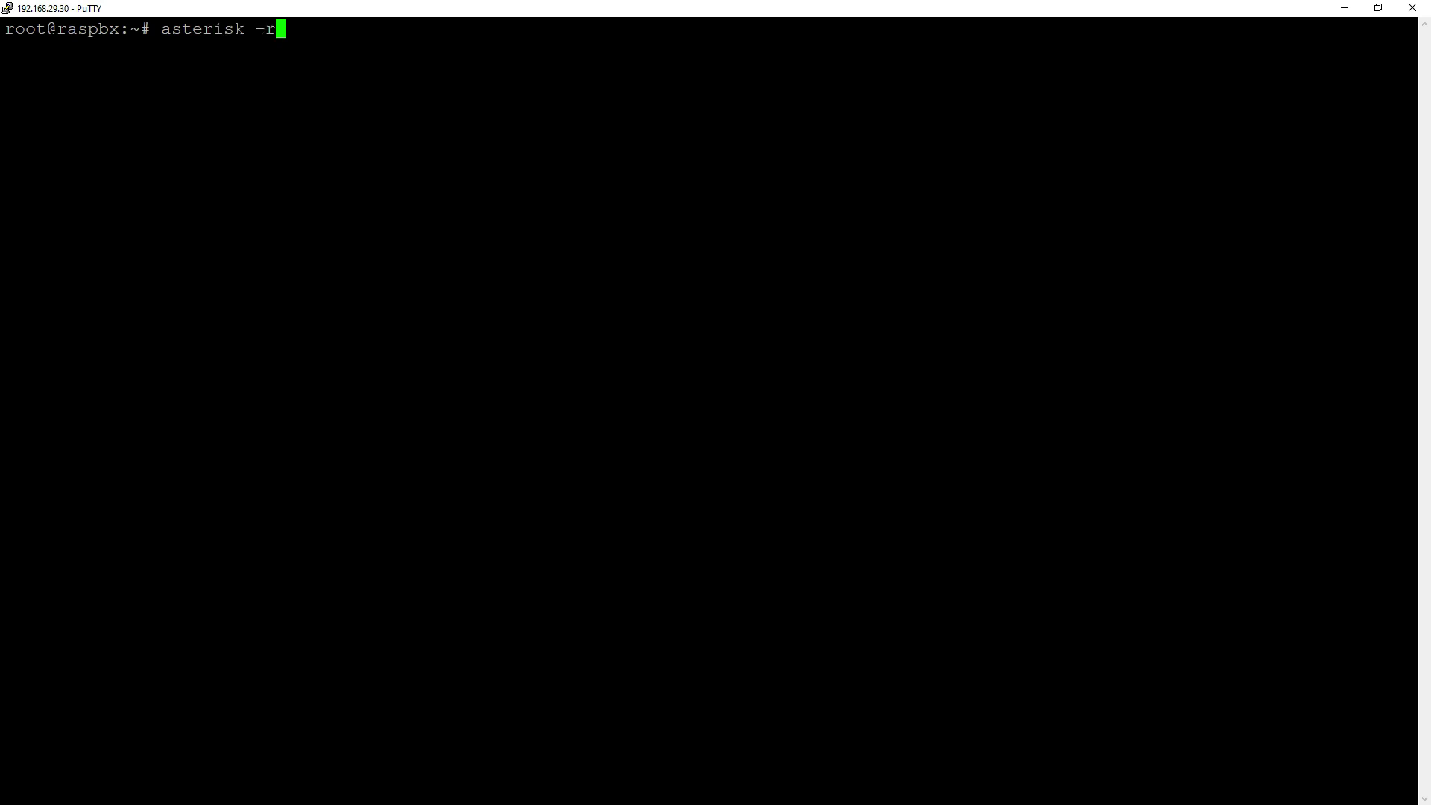
type("vvvv")
key("Return")
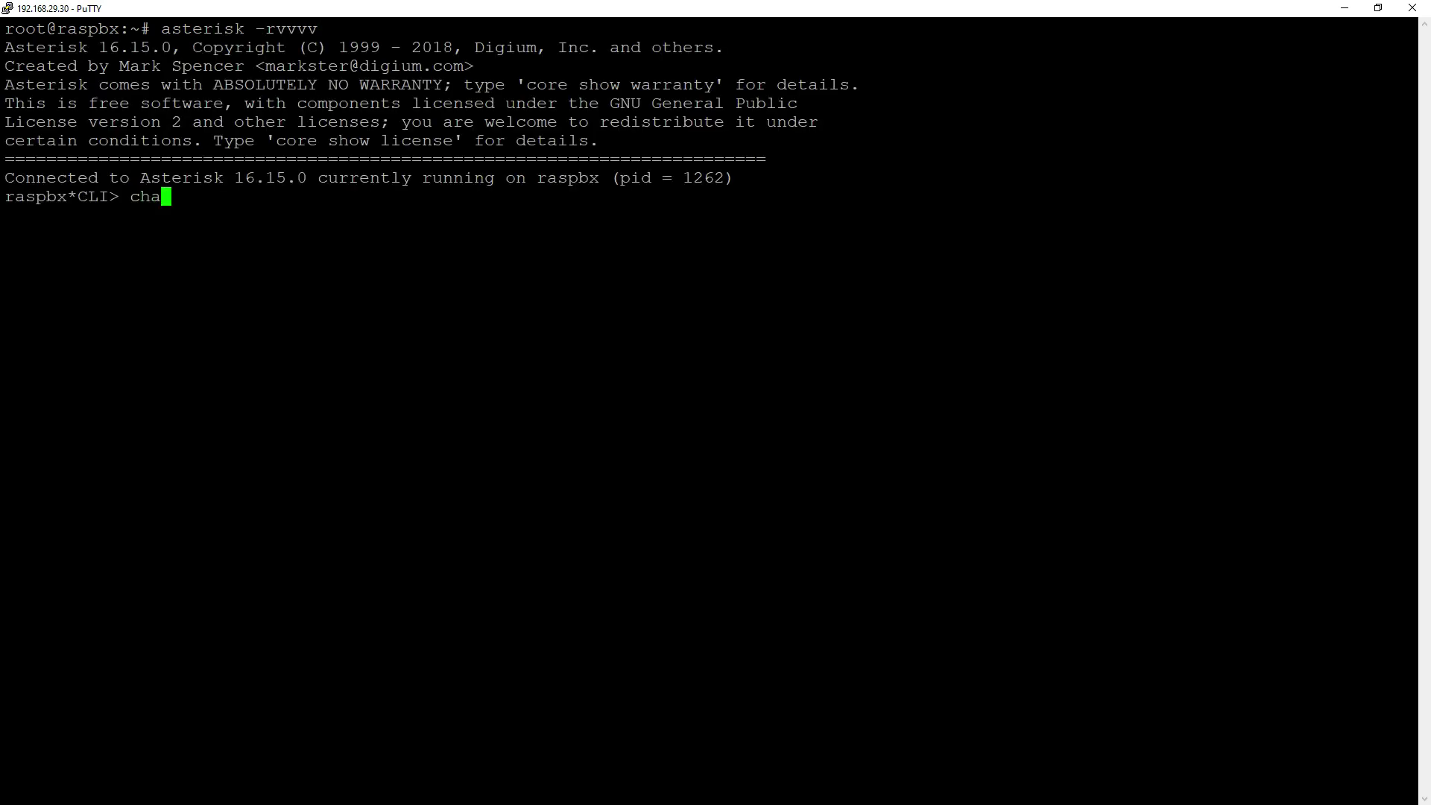
type("nnel originate ")
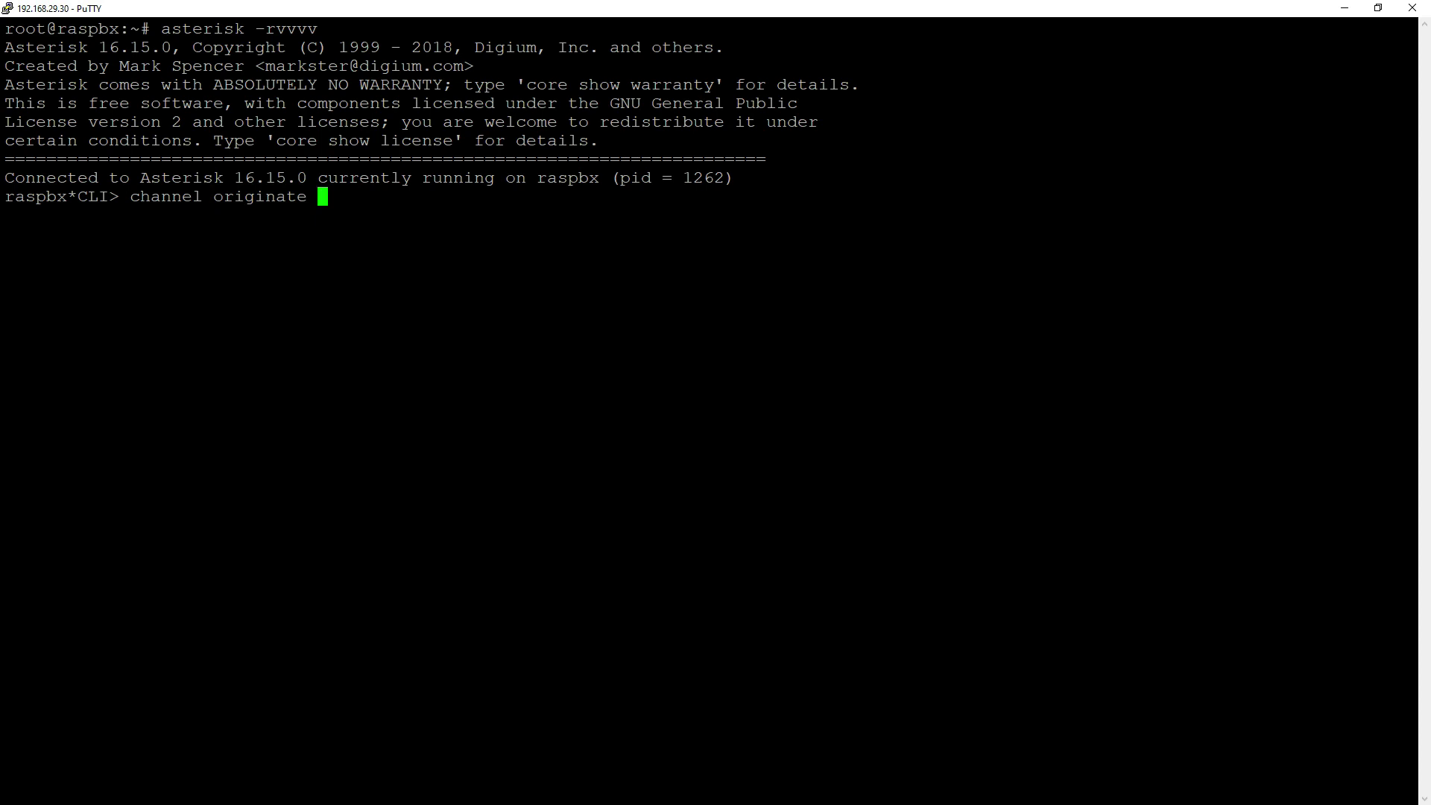
type("dongle/dongle0/")
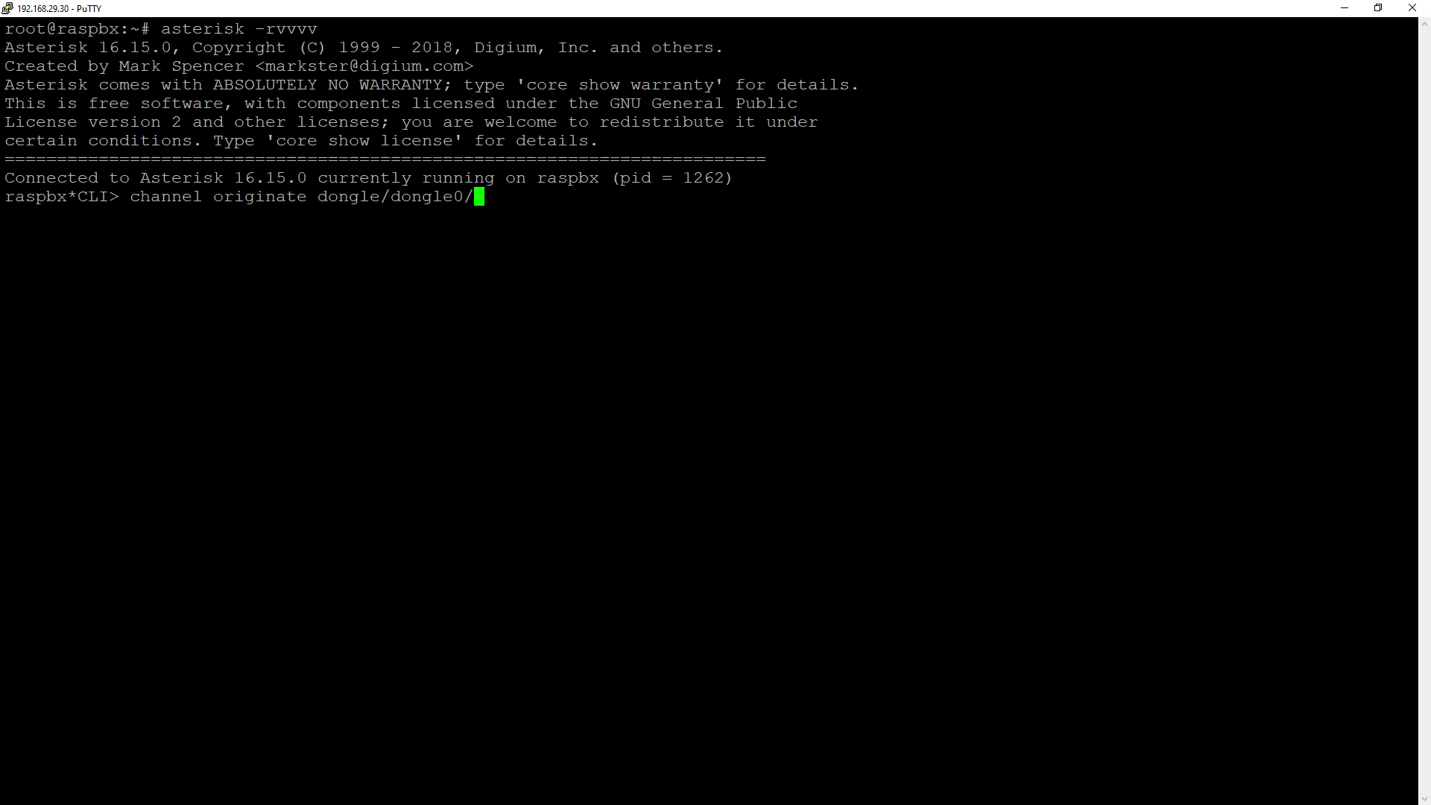
key("Tab")
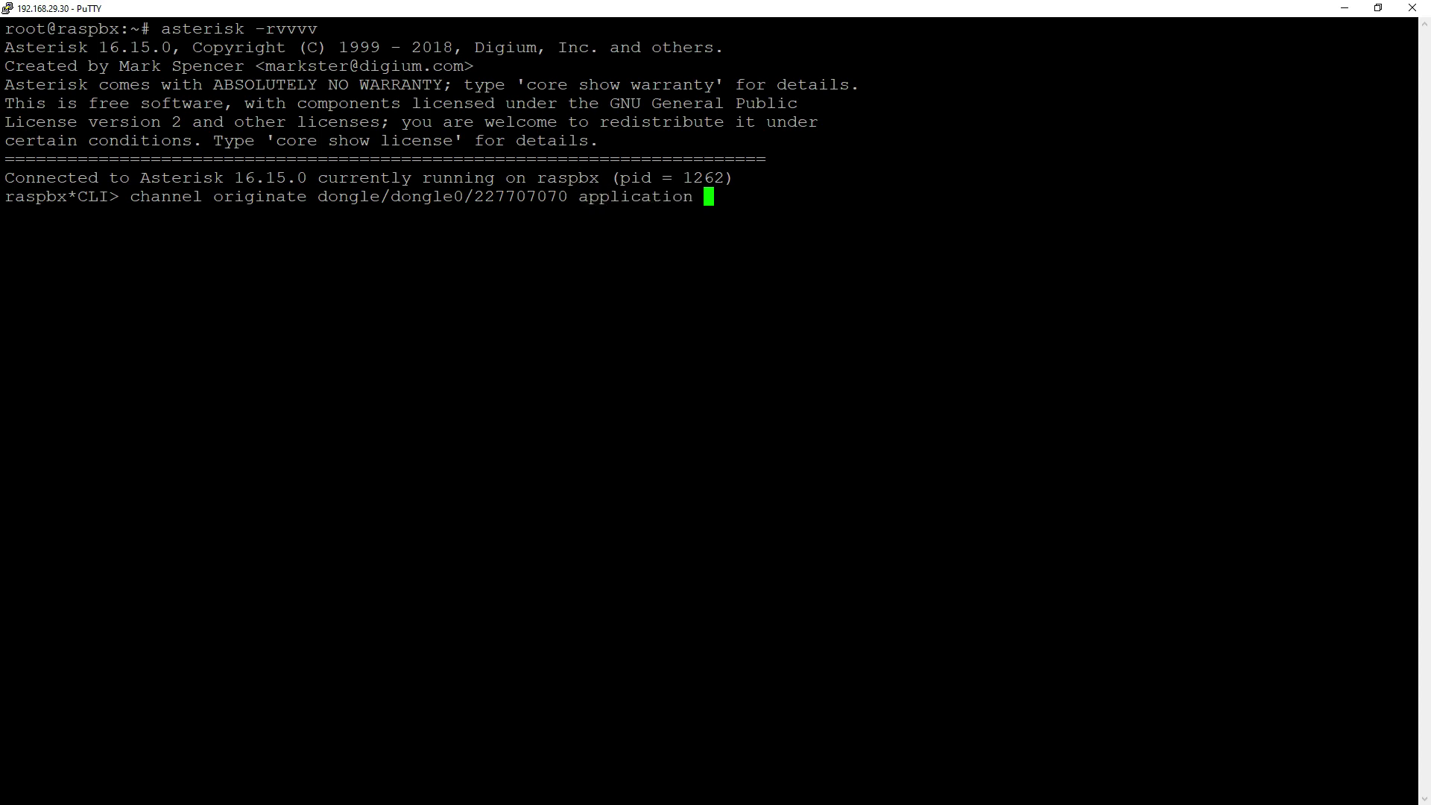
type("Mu")
key("Tab")
key("Return")
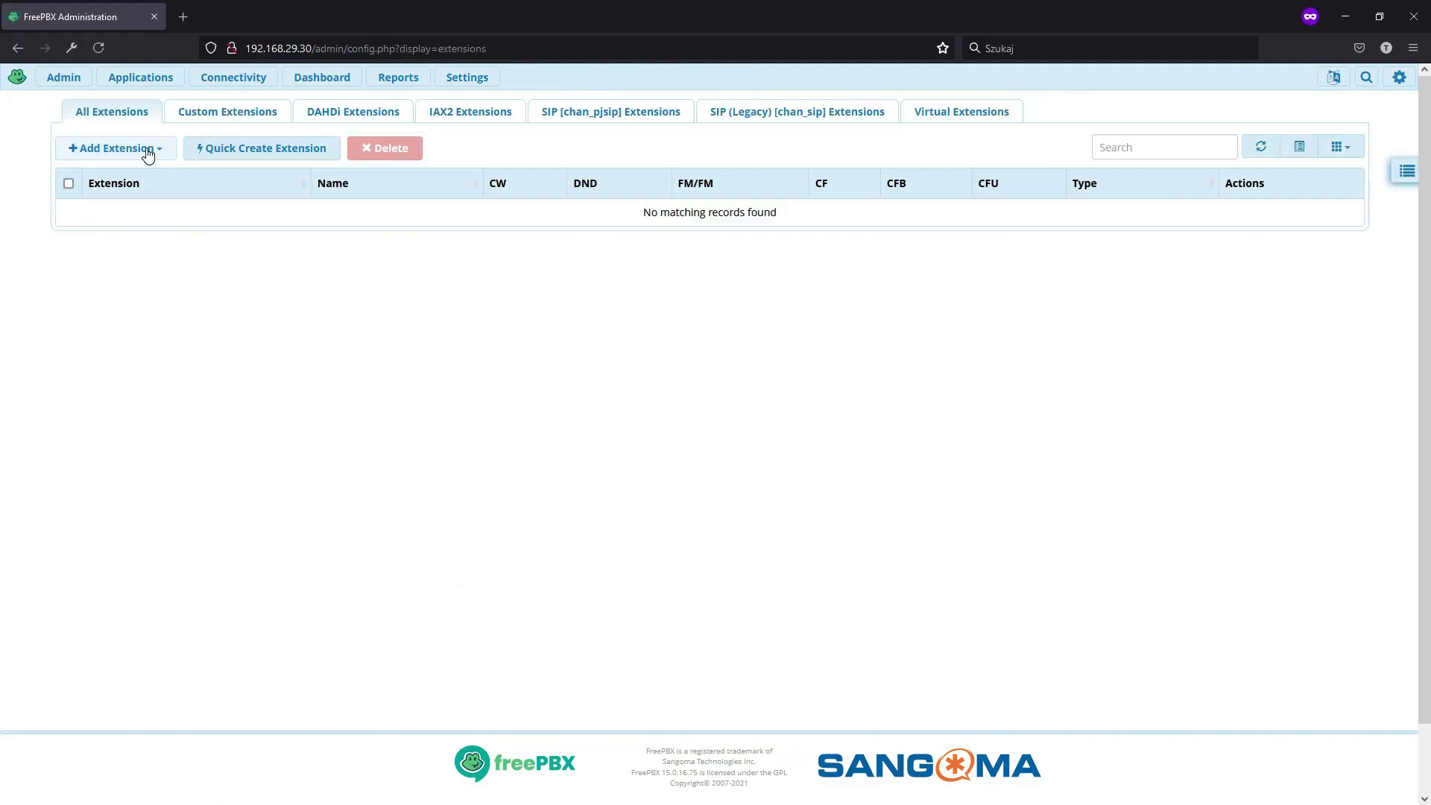
left_click(148, 153)
- Add a SIP extension with number 100 and display name 100
left_click(167, 254)
left_click(588, 234)
type("100")
key("Tab")
type("100")
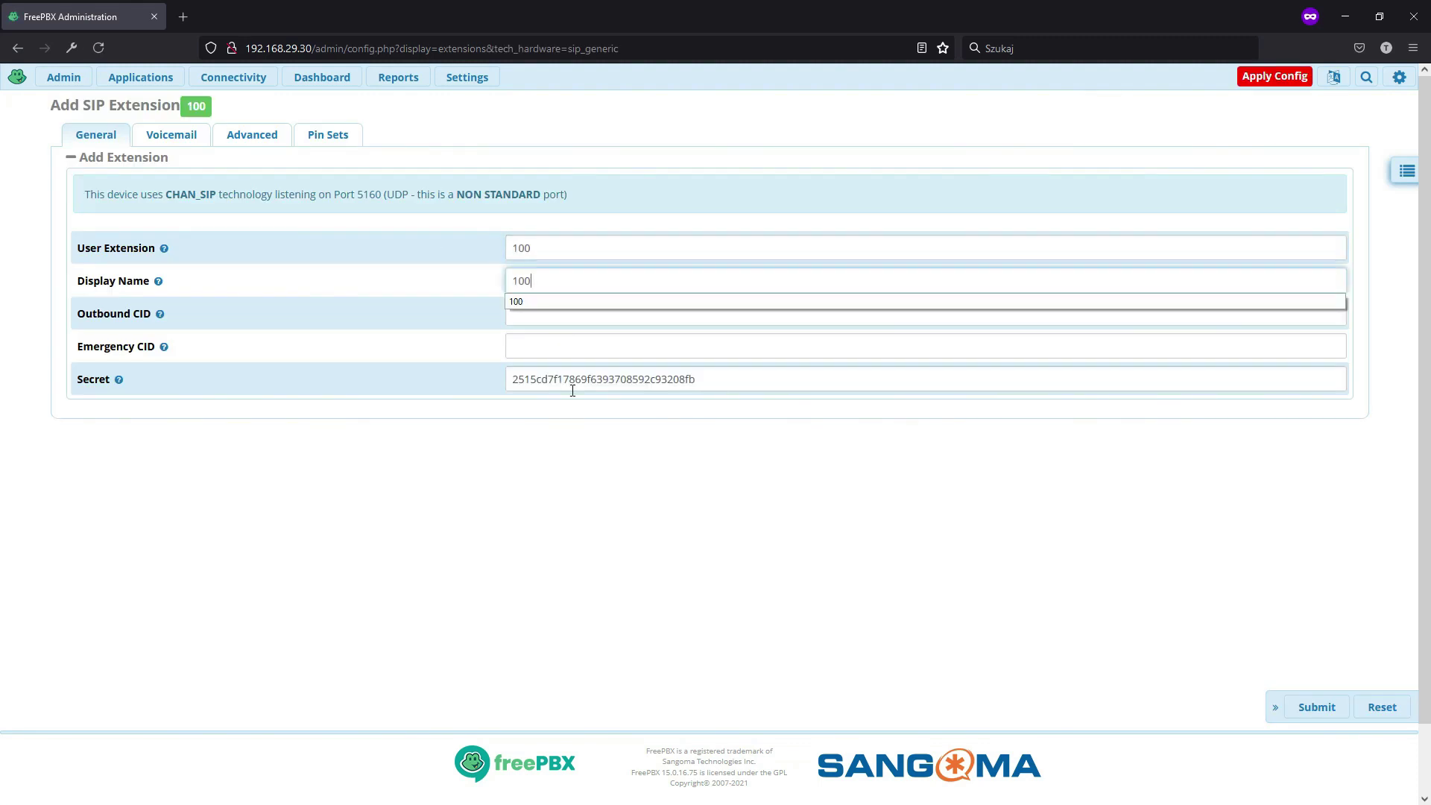
double_click(572, 388)
left_click(1315, 706)
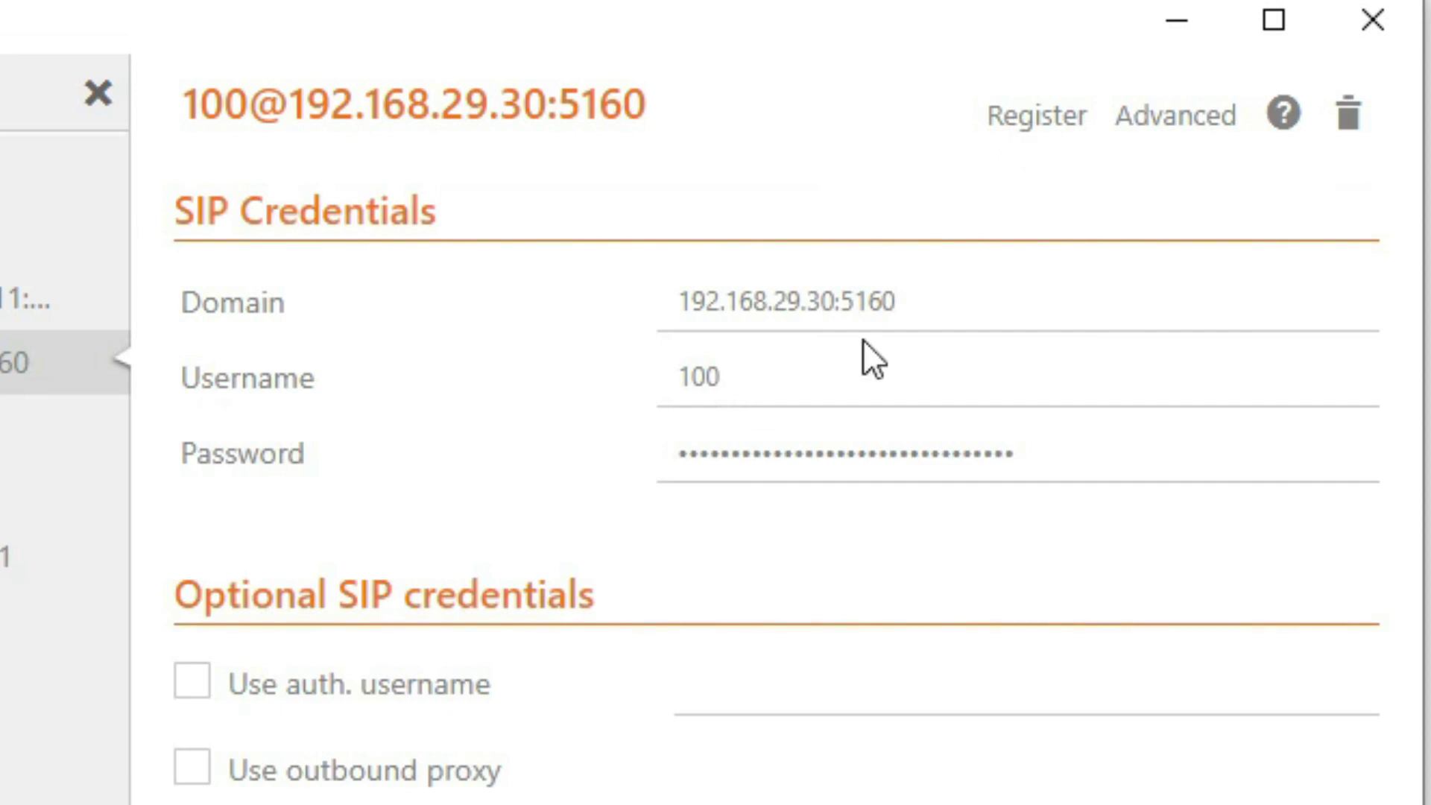
- Select the contents of the softphone account's password field
left_click(1053, 458)
double_click(1053, 459)
left_click(1052, 458)
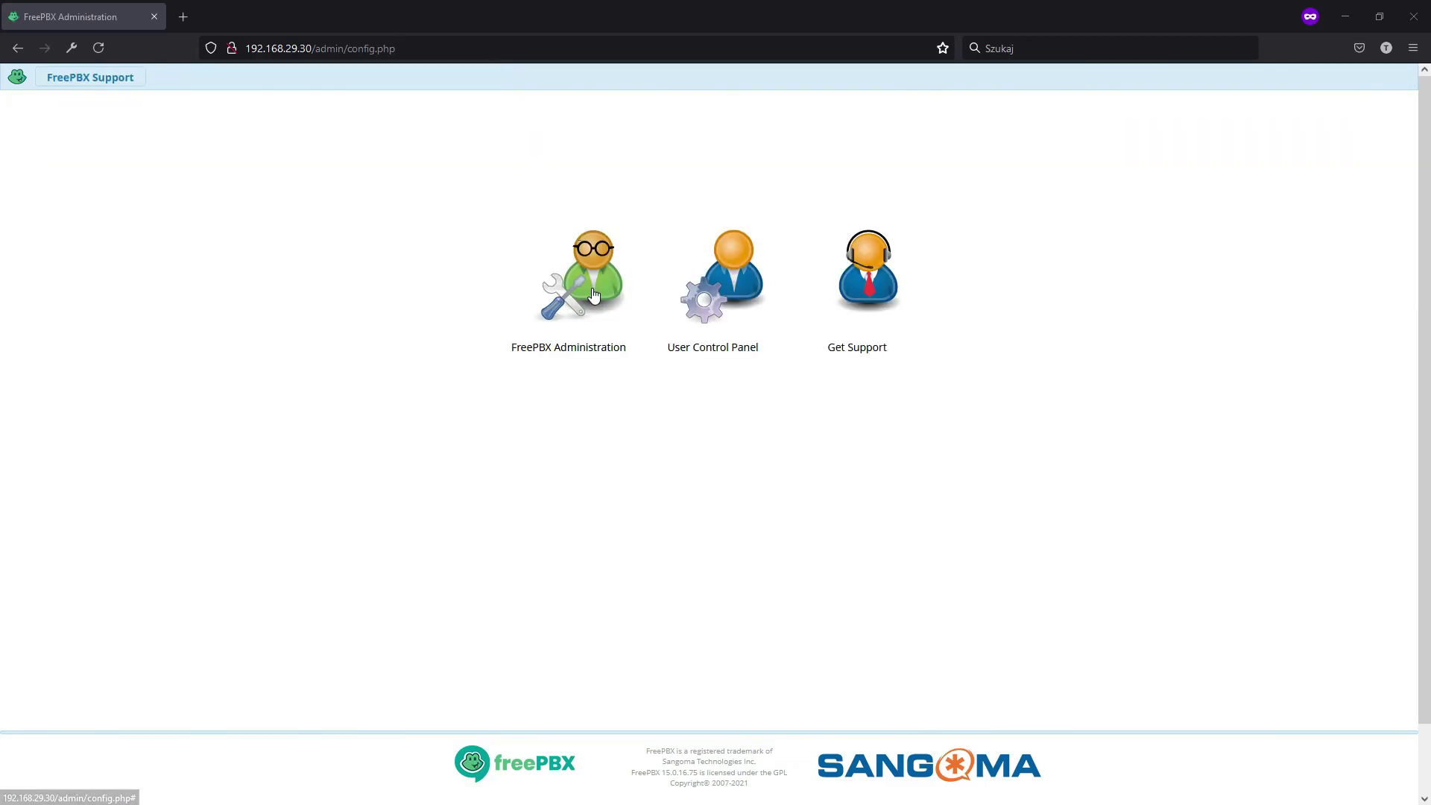
- Log in to FreePBX as admin and go to Connectivity > Trunks
left_click(594, 296)
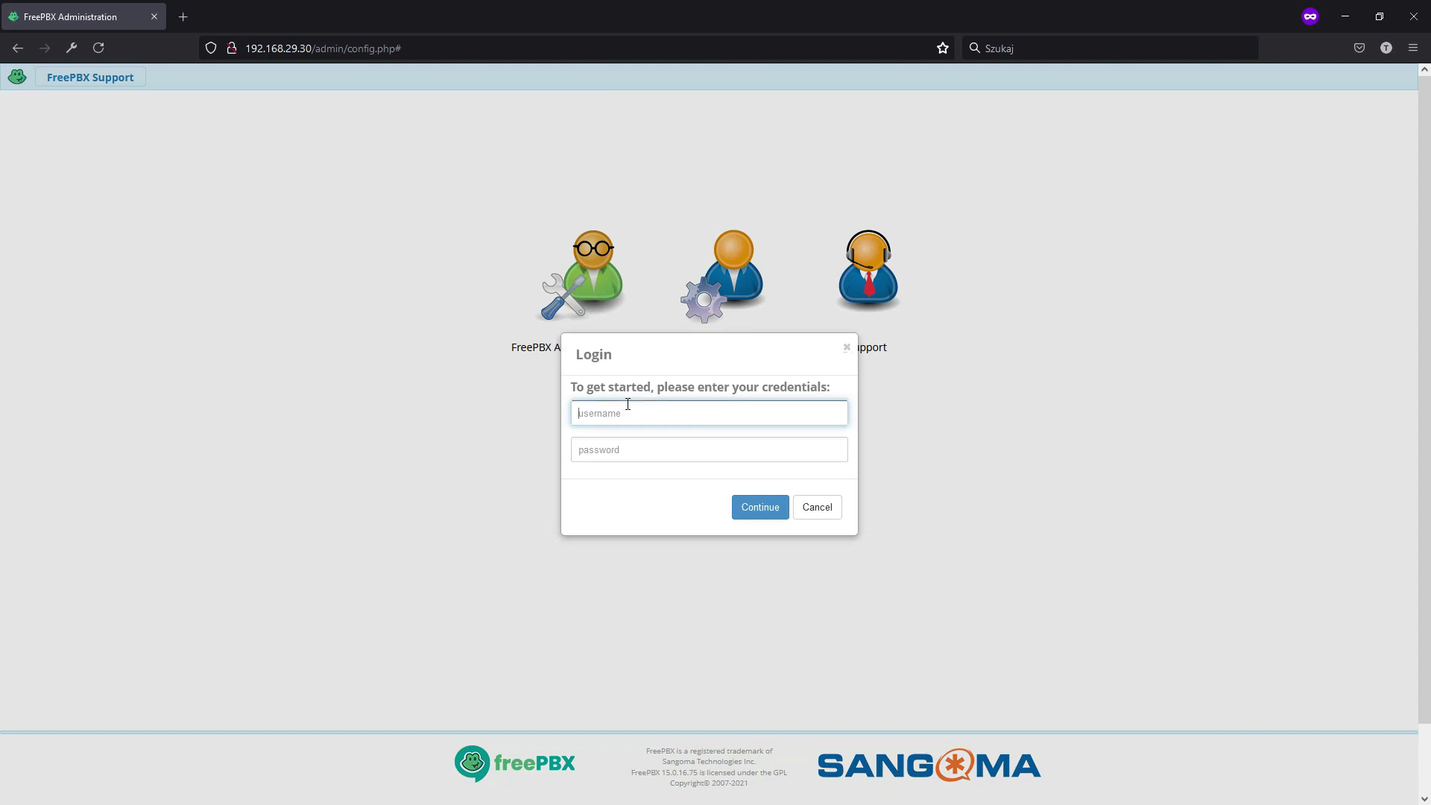
type("admin")
key("Tab")
type("••••")
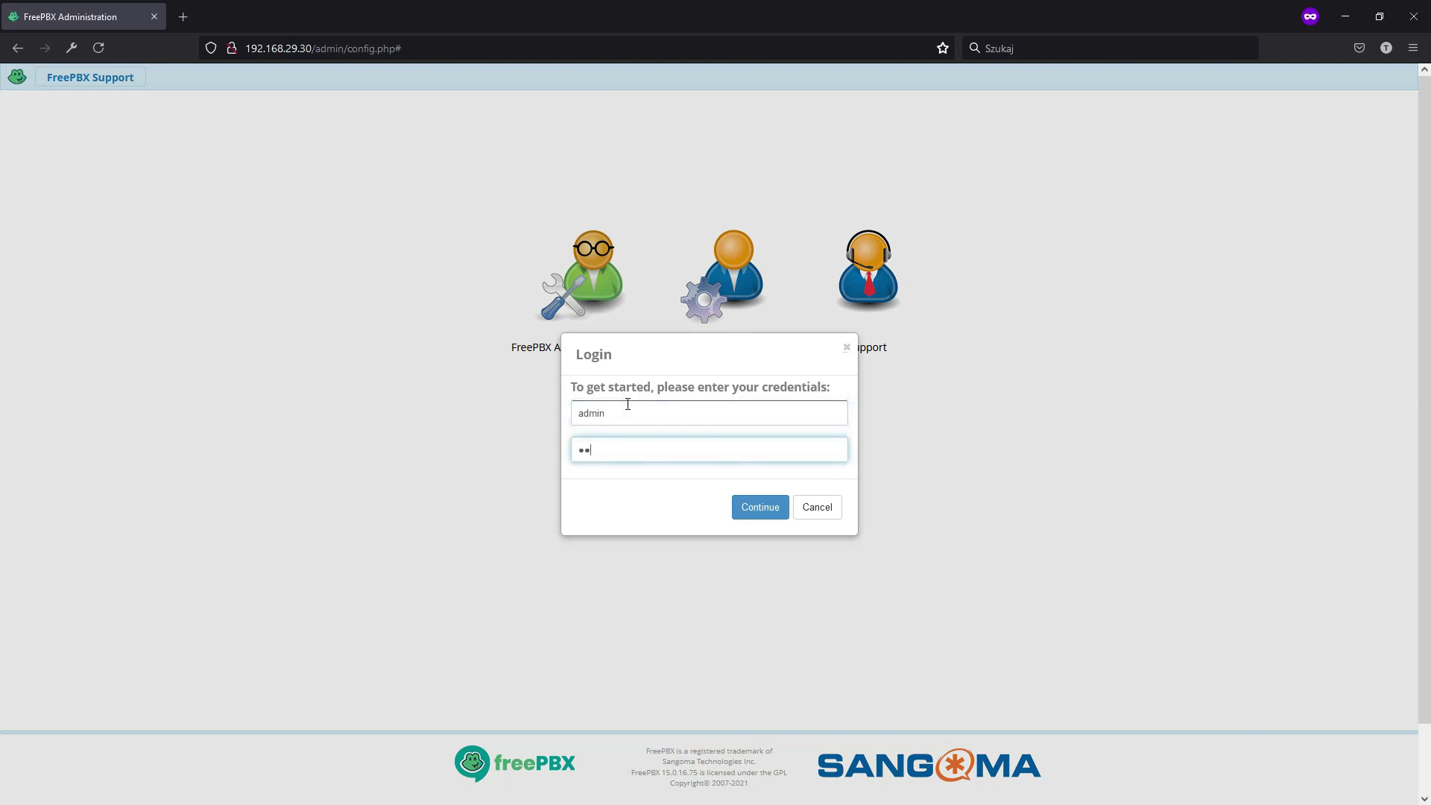
type("••••••")
key("Return")
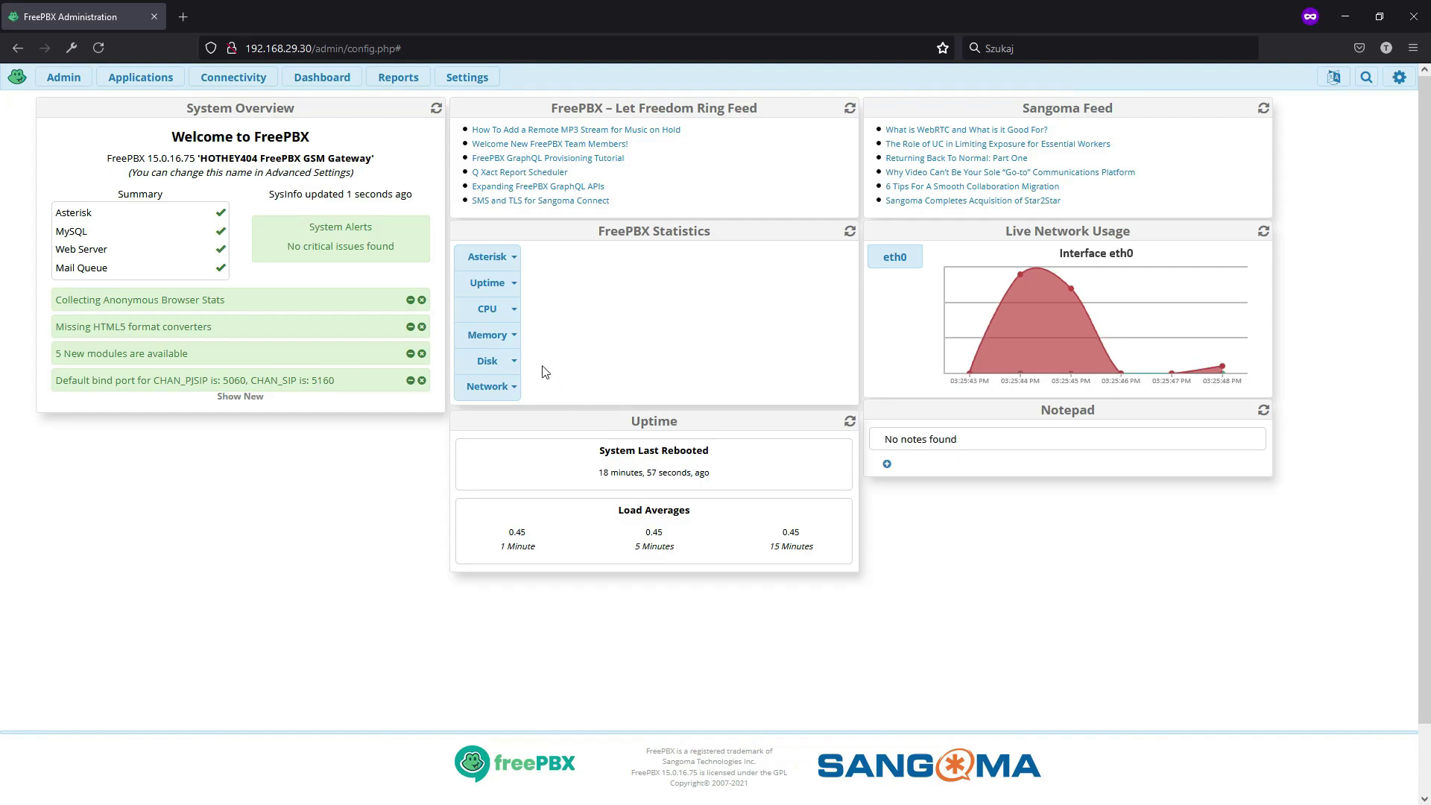
left_click(242, 82)
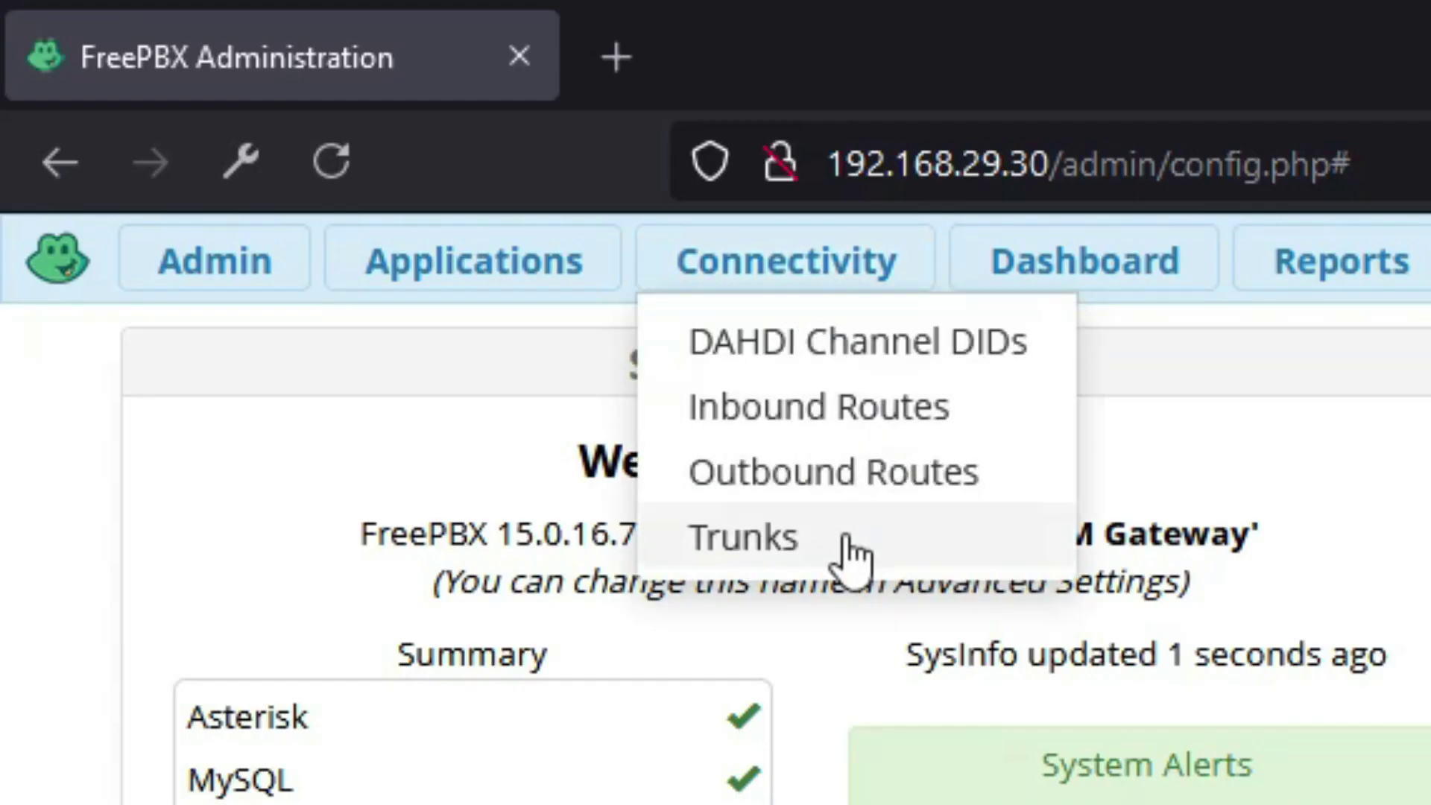
left_click(845, 535)
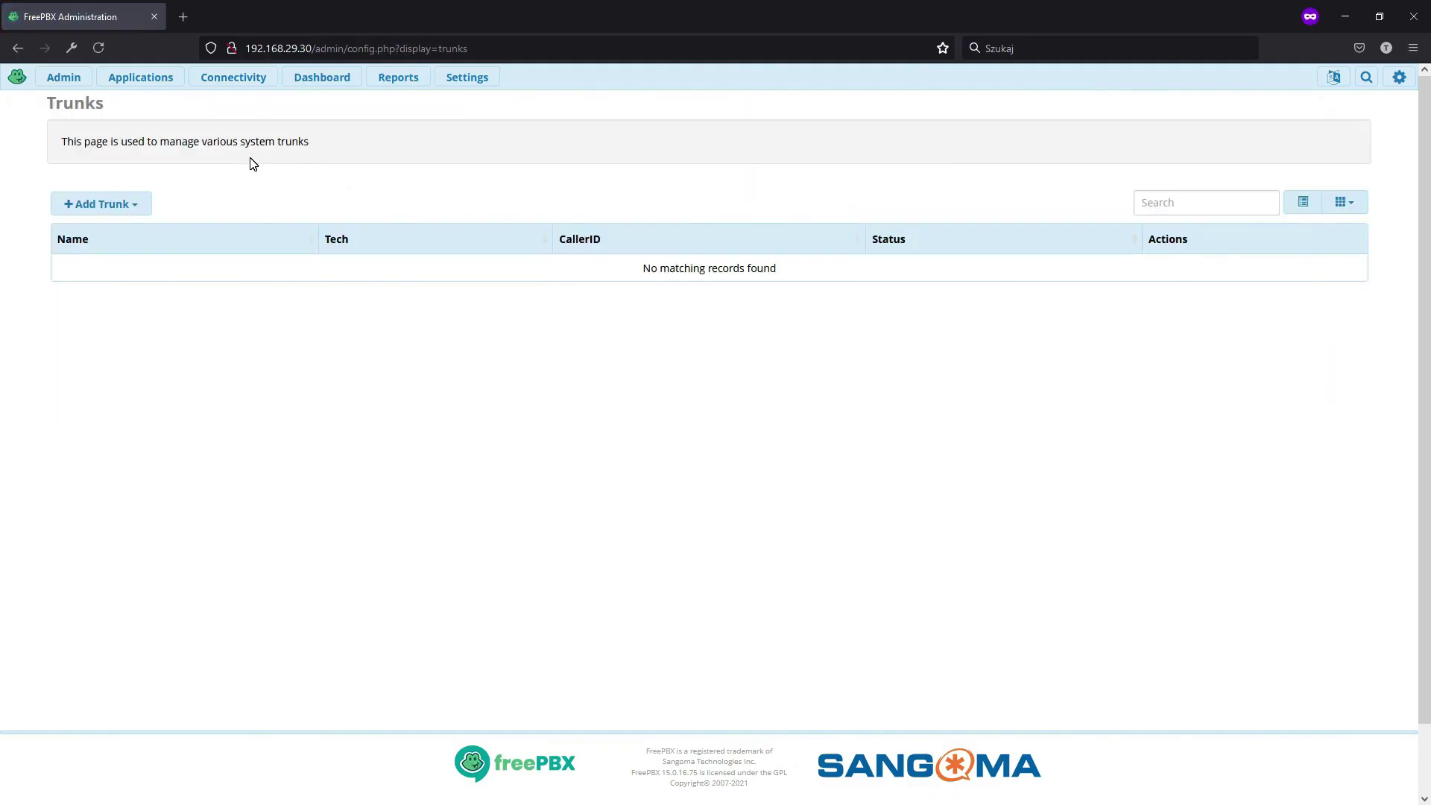
- Start a custom trunk named gsm_dongle0 with maximum channels set to 1
left_click(137, 211)
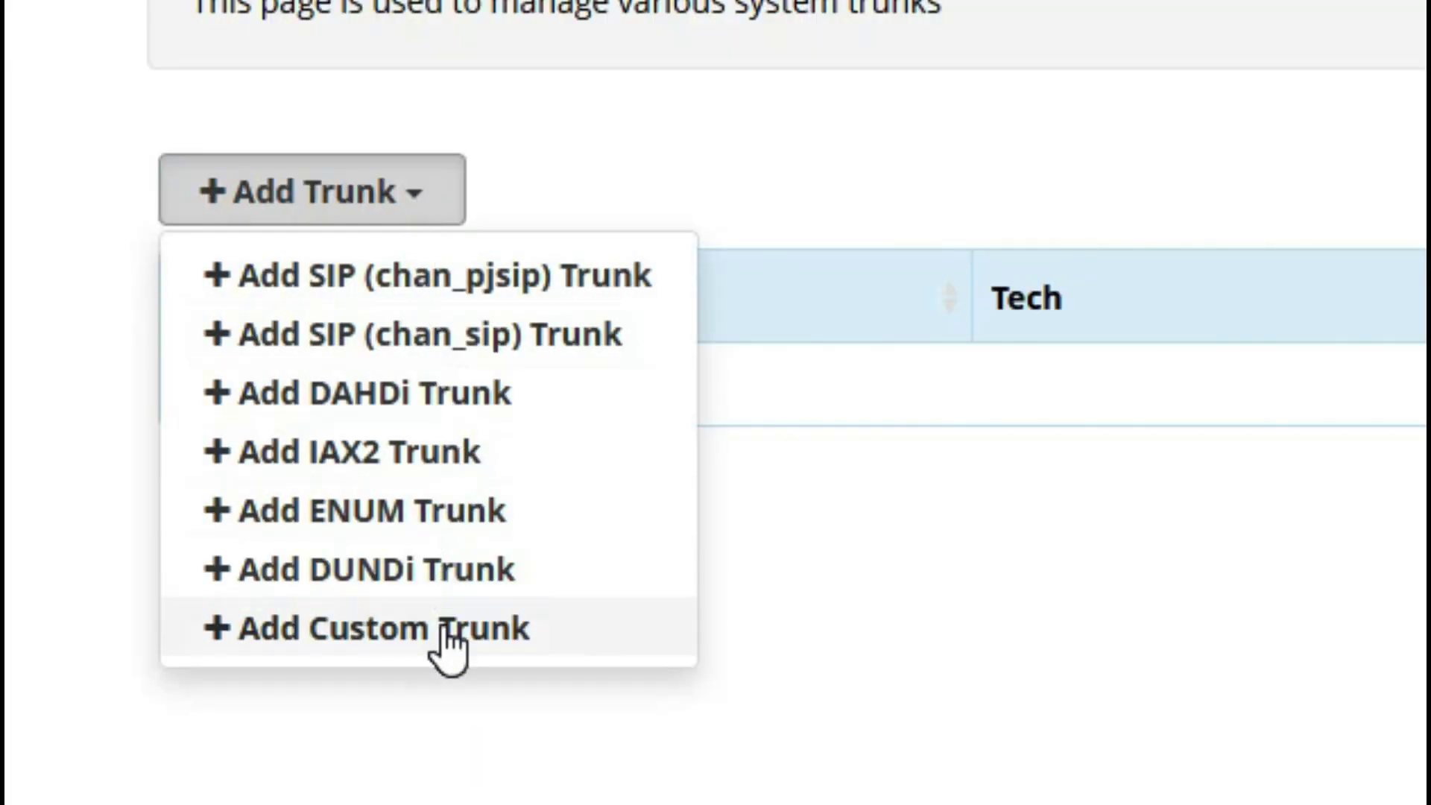
left_click(146, 352)
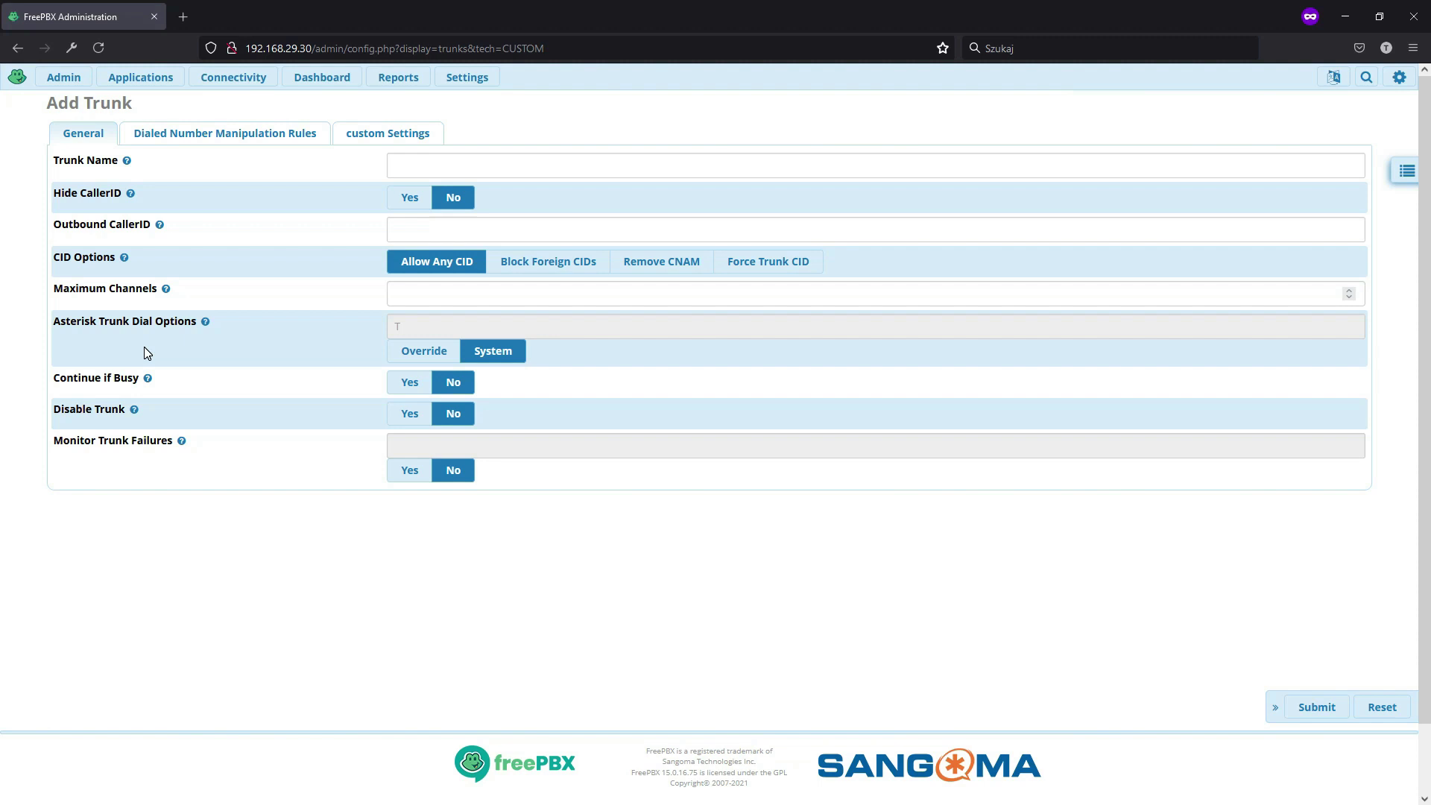
left_click(416, 168)
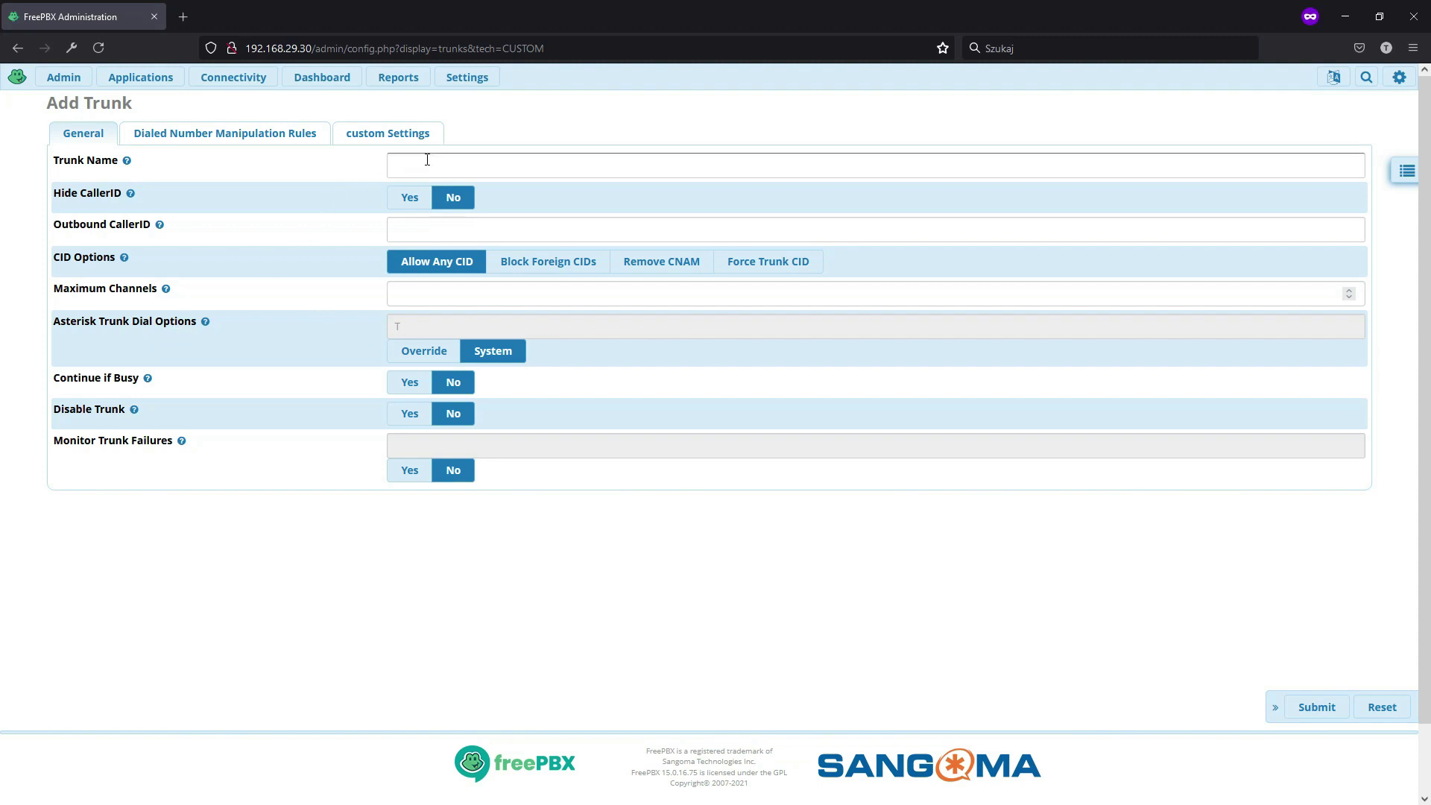
left_click(427, 160)
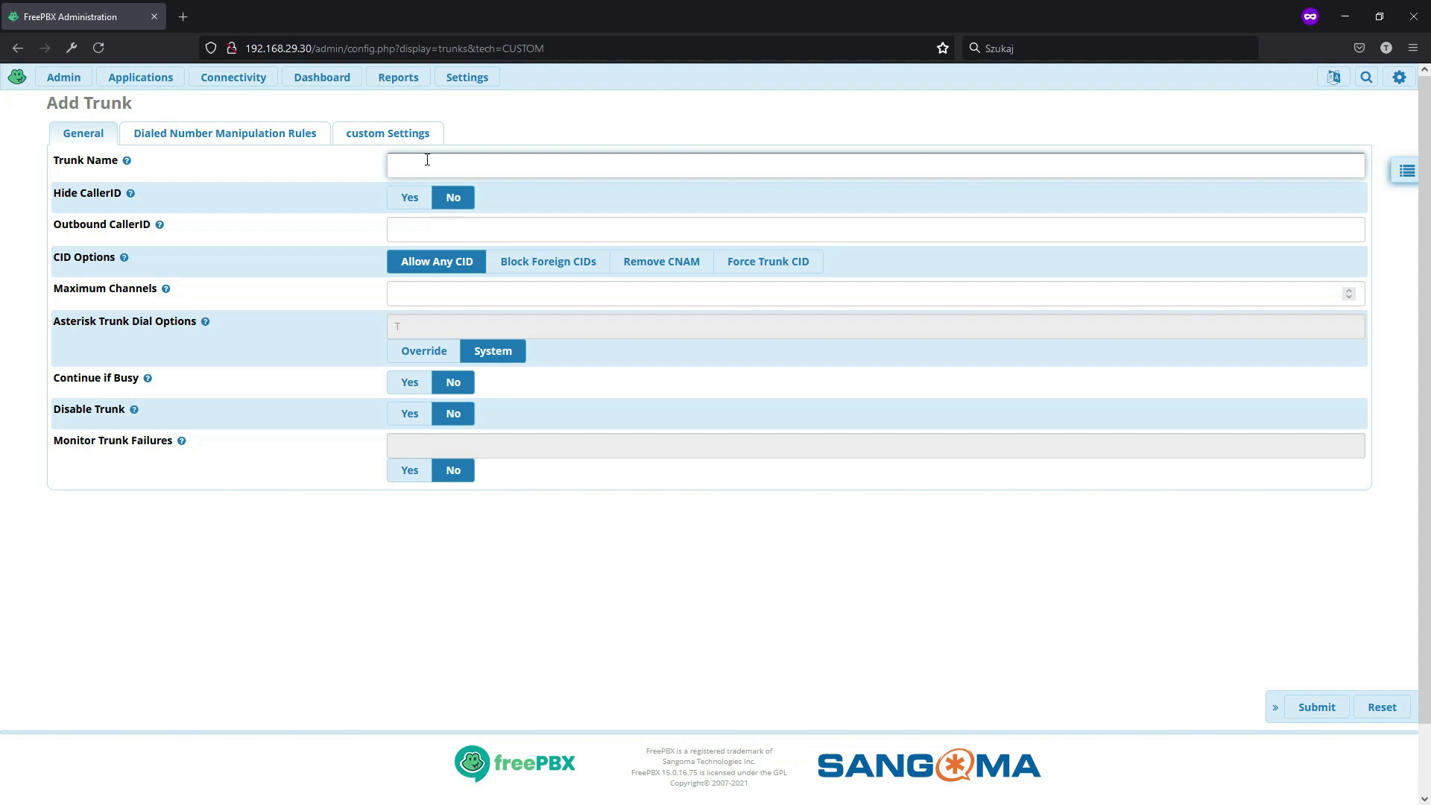
type("gsm_dongle0")
mouse_move(160, 230)
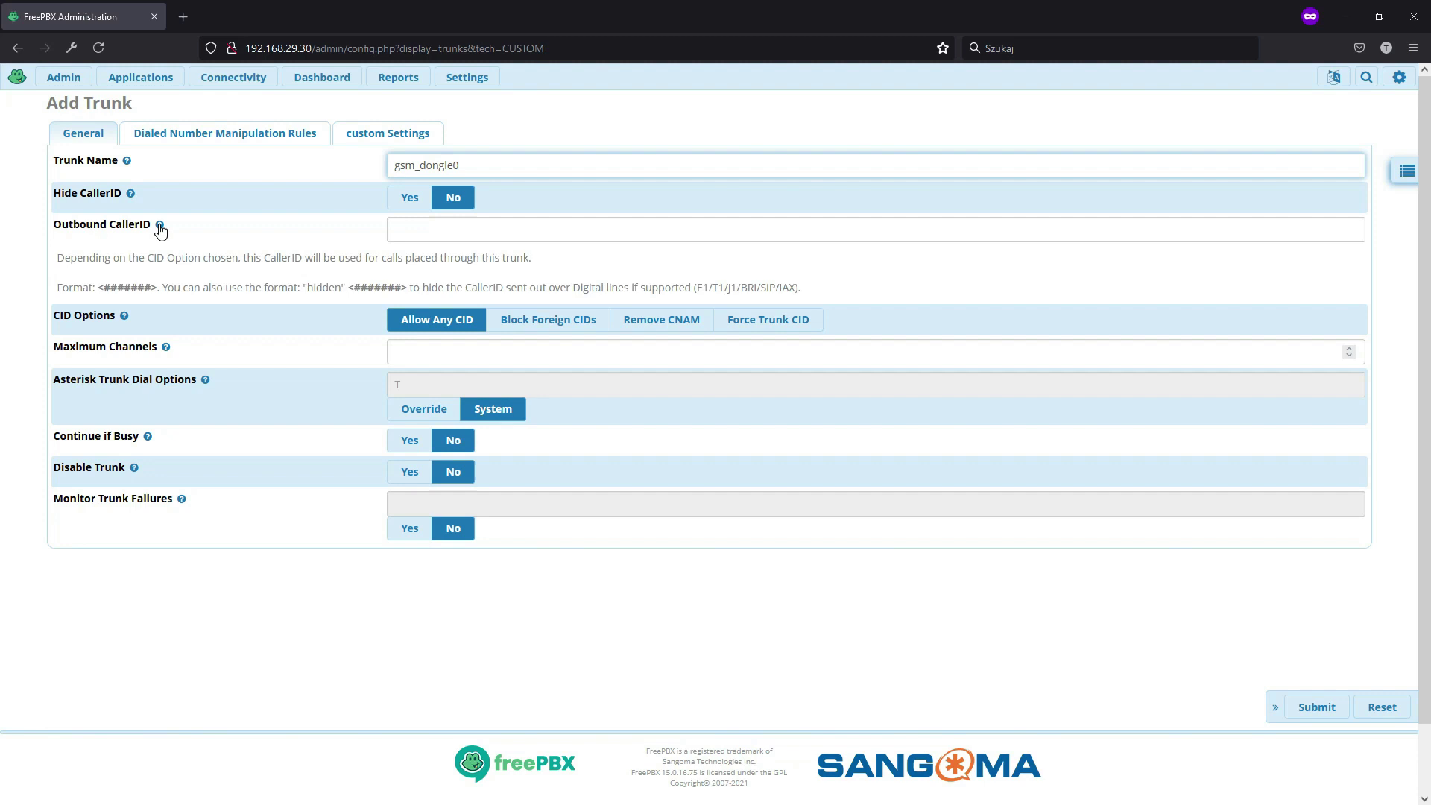
mouse_move(166, 288)
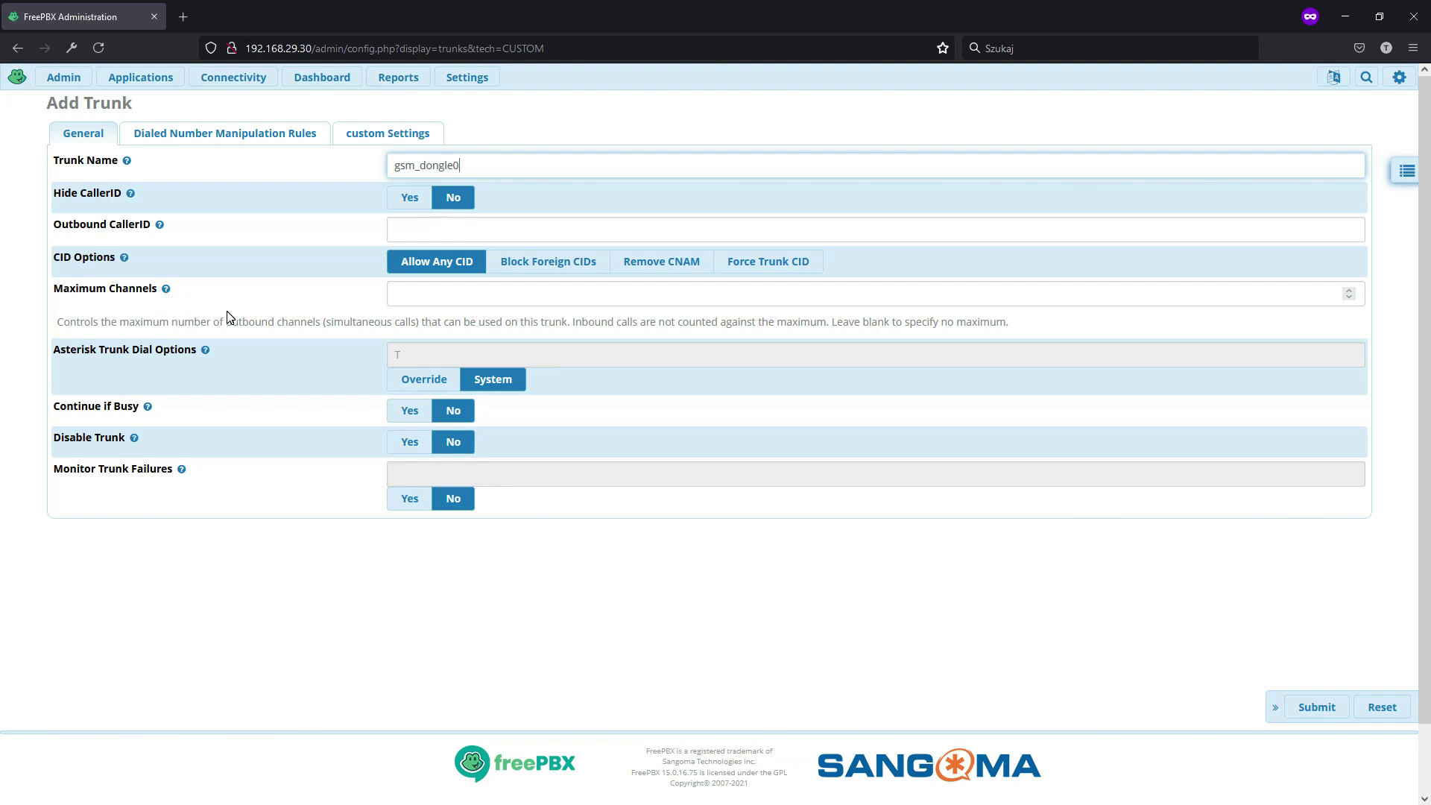
left_click(441, 302)
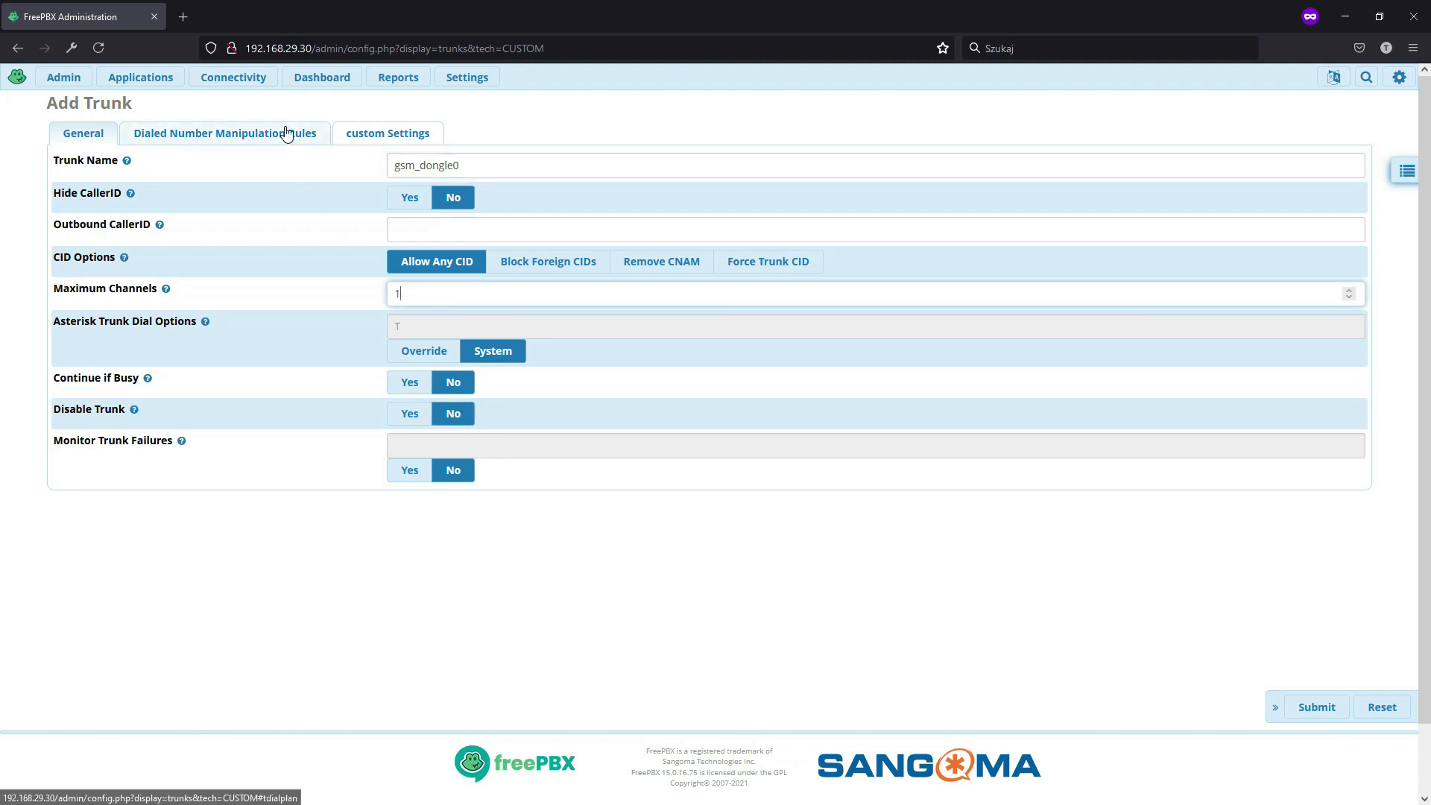
- Set the dial string to dongle/dongle0/$OUTNUM$ and save, accepting no outbound caller ID
left_click(287, 133)
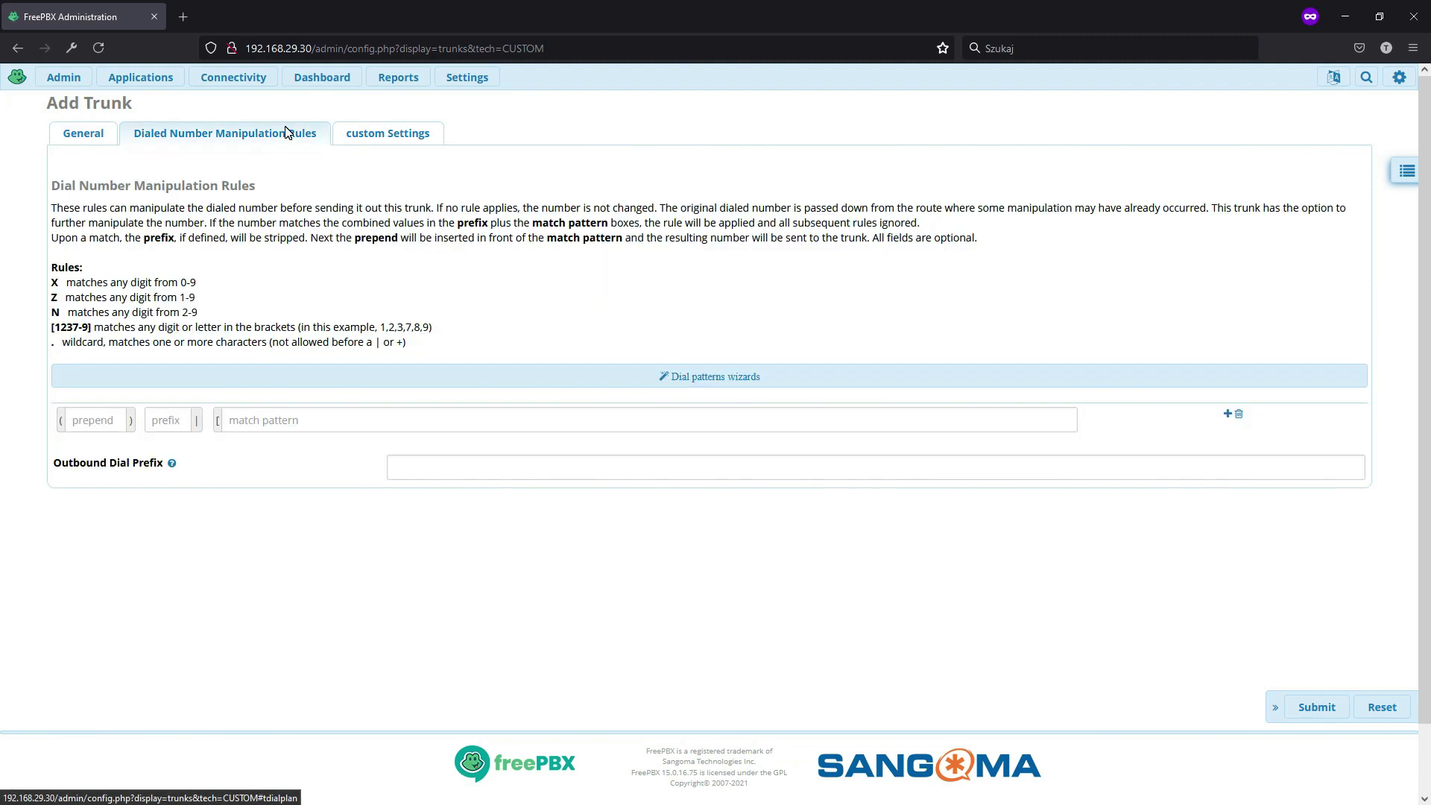
left_click(391, 135)
mouse_move(161, 163)
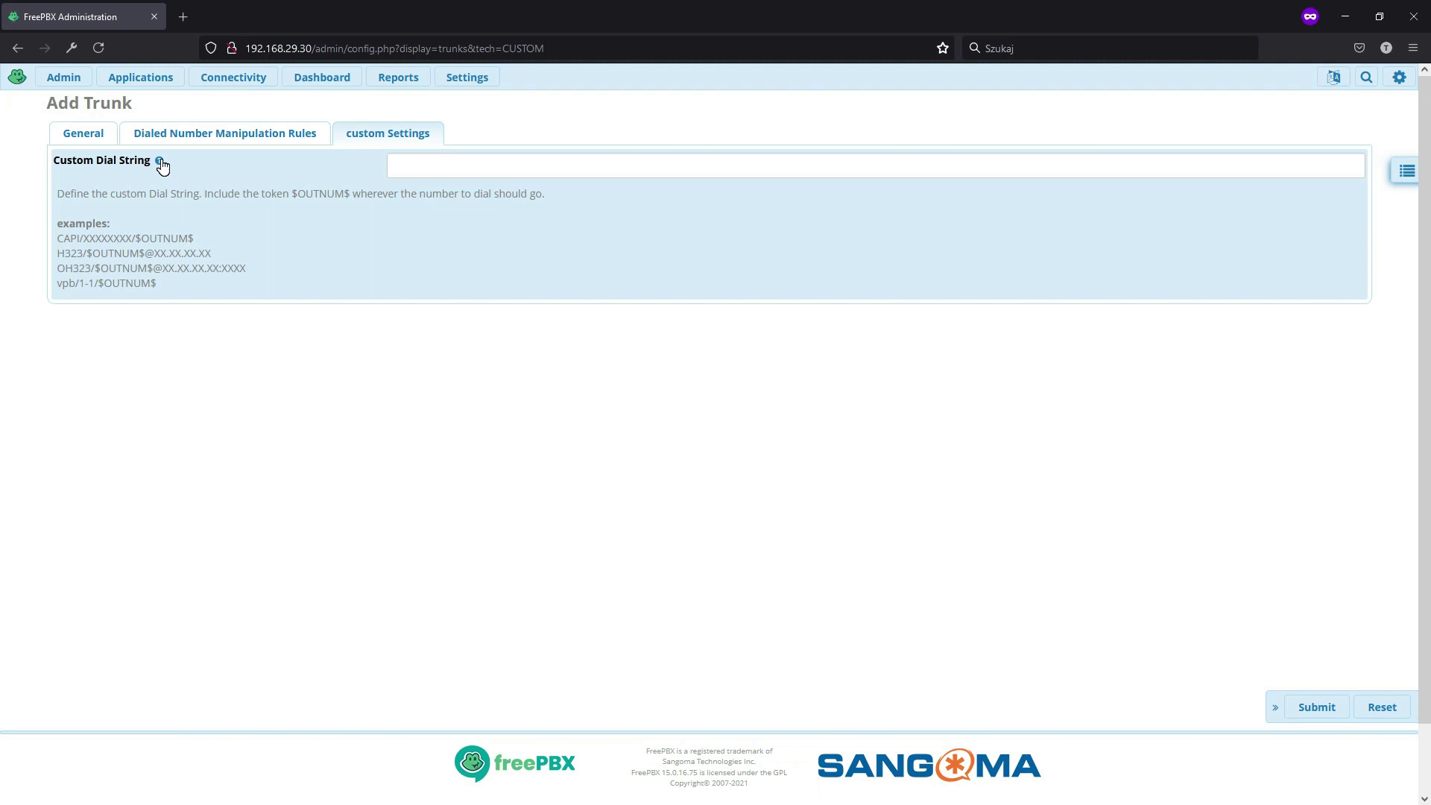
left_click(409, 159)
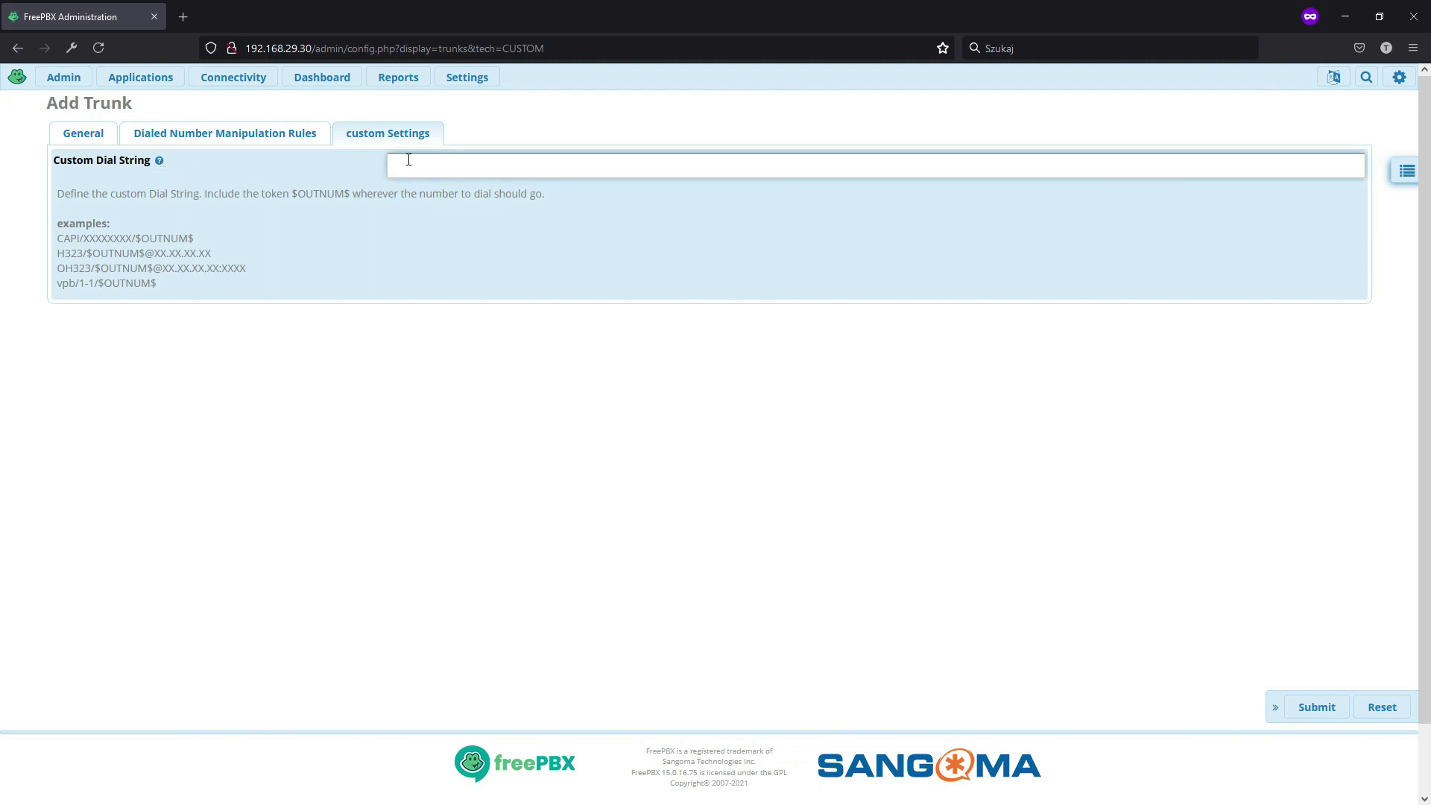
type("dongle/")
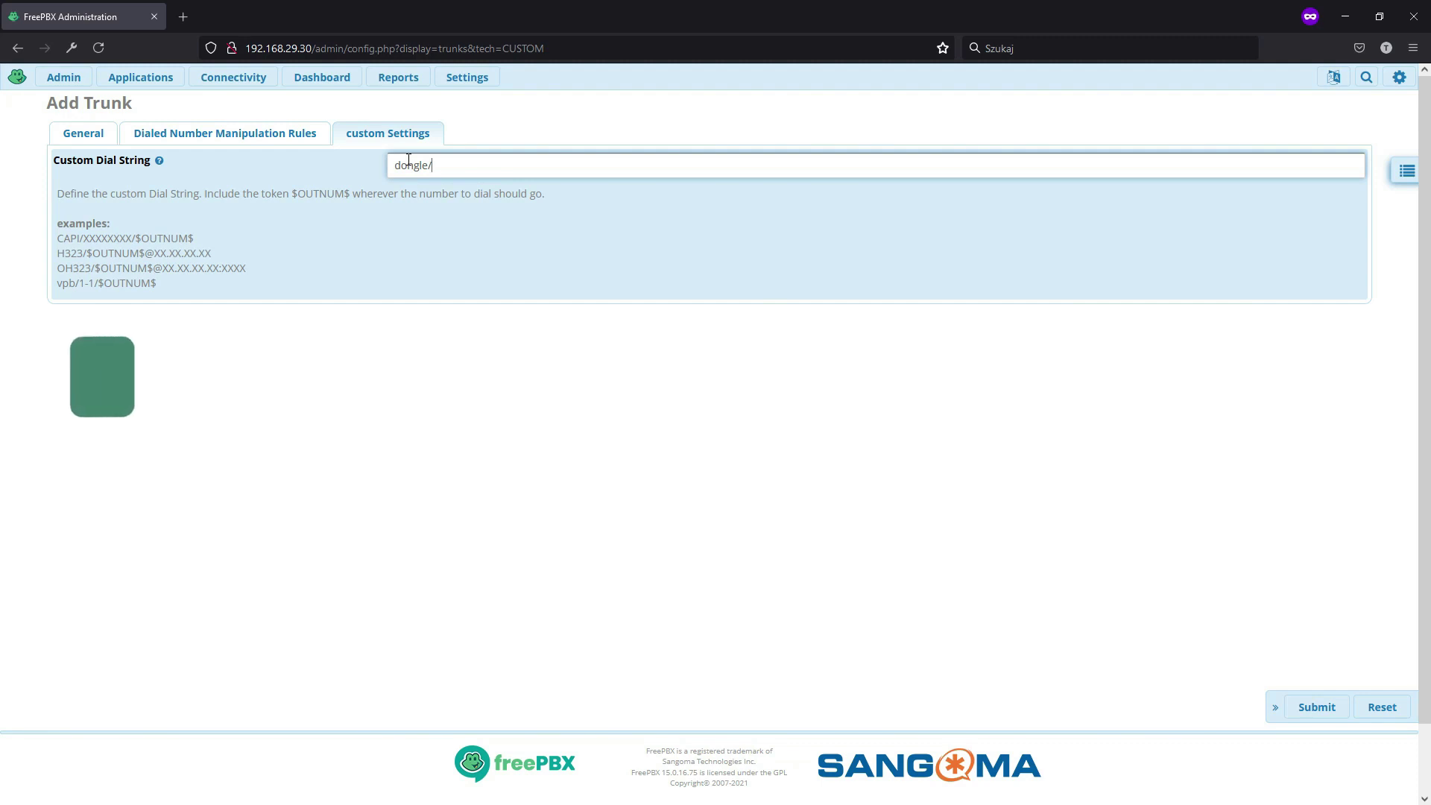
type("dongle0")
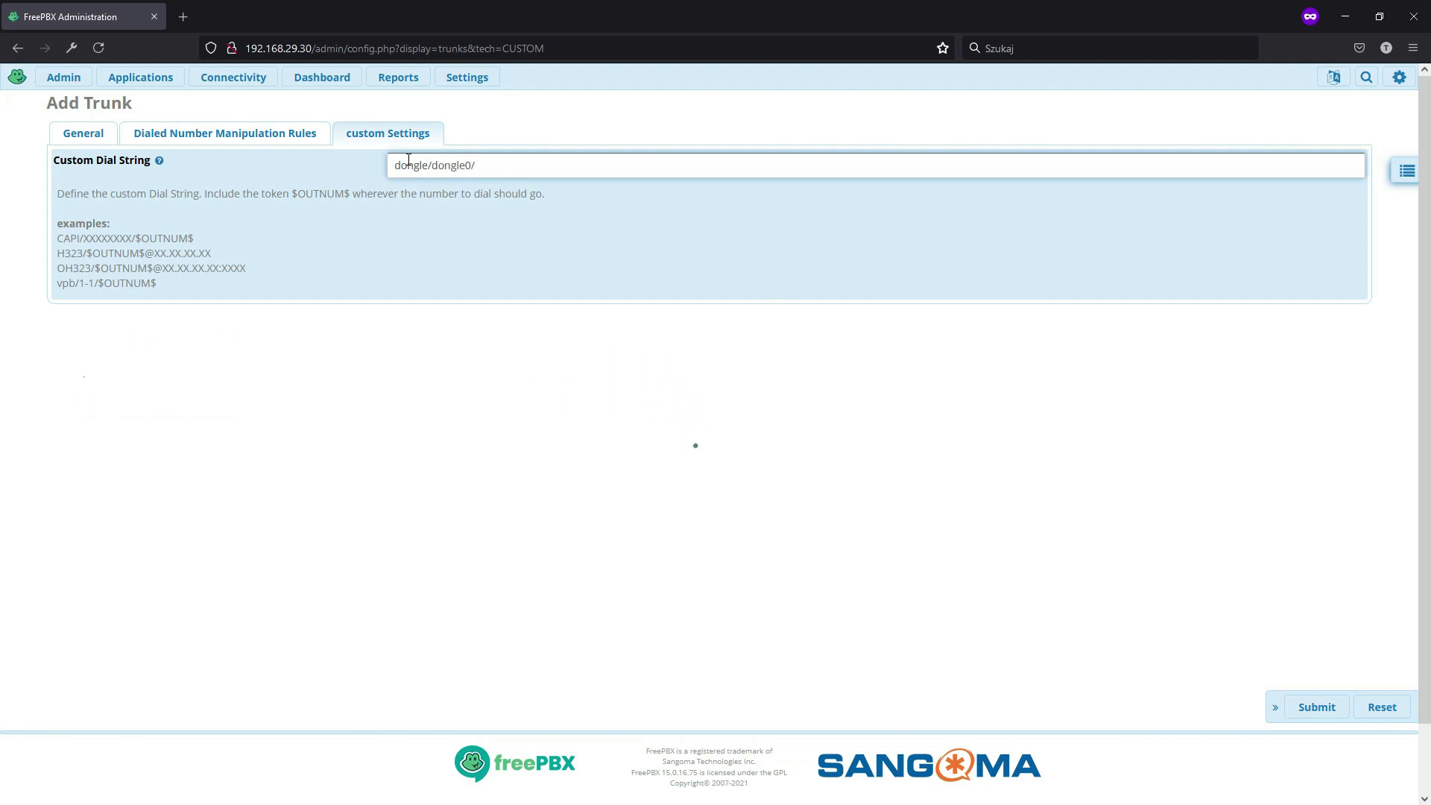
type("/$OUTNUM$")
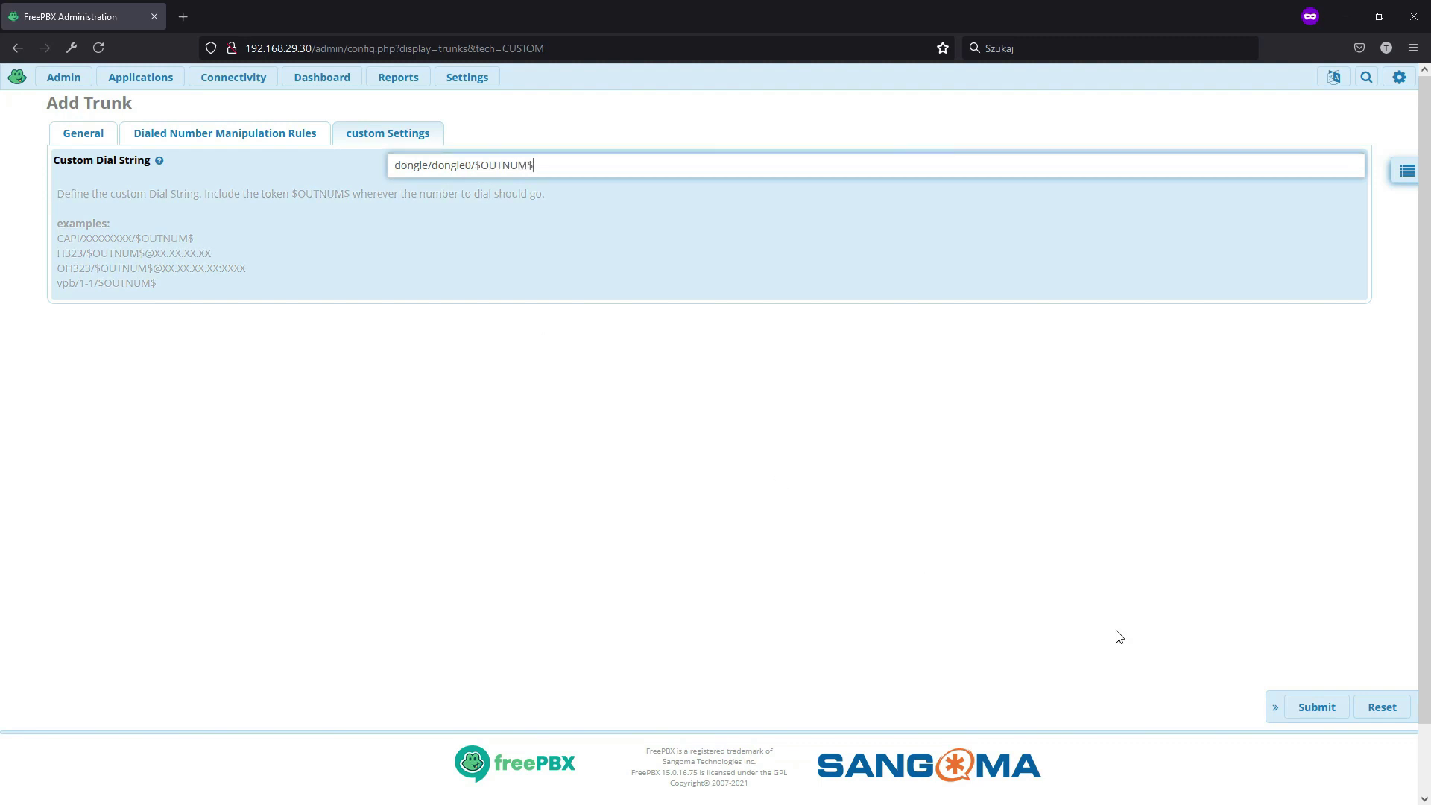
left_click(1317, 706)
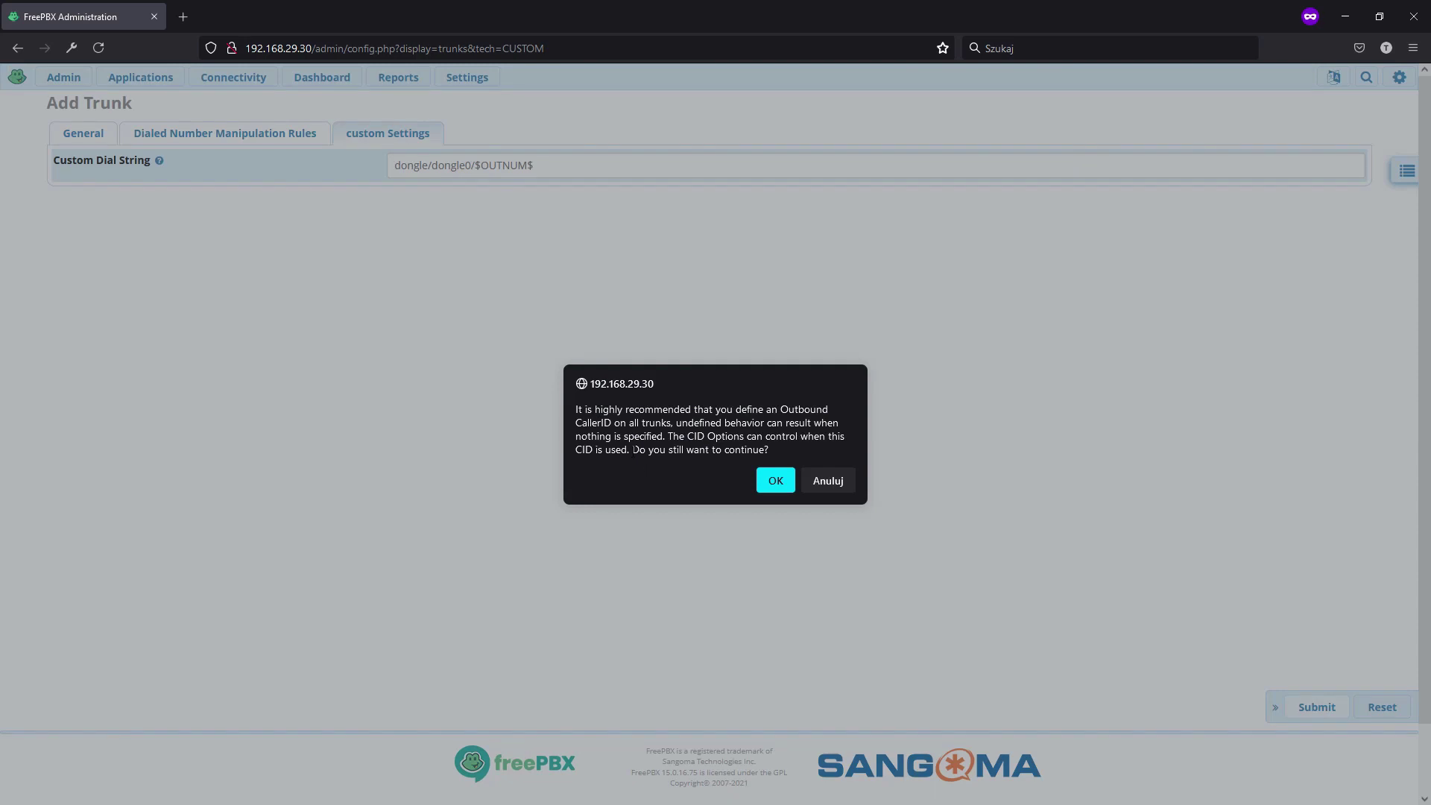
left_click(776, 481)
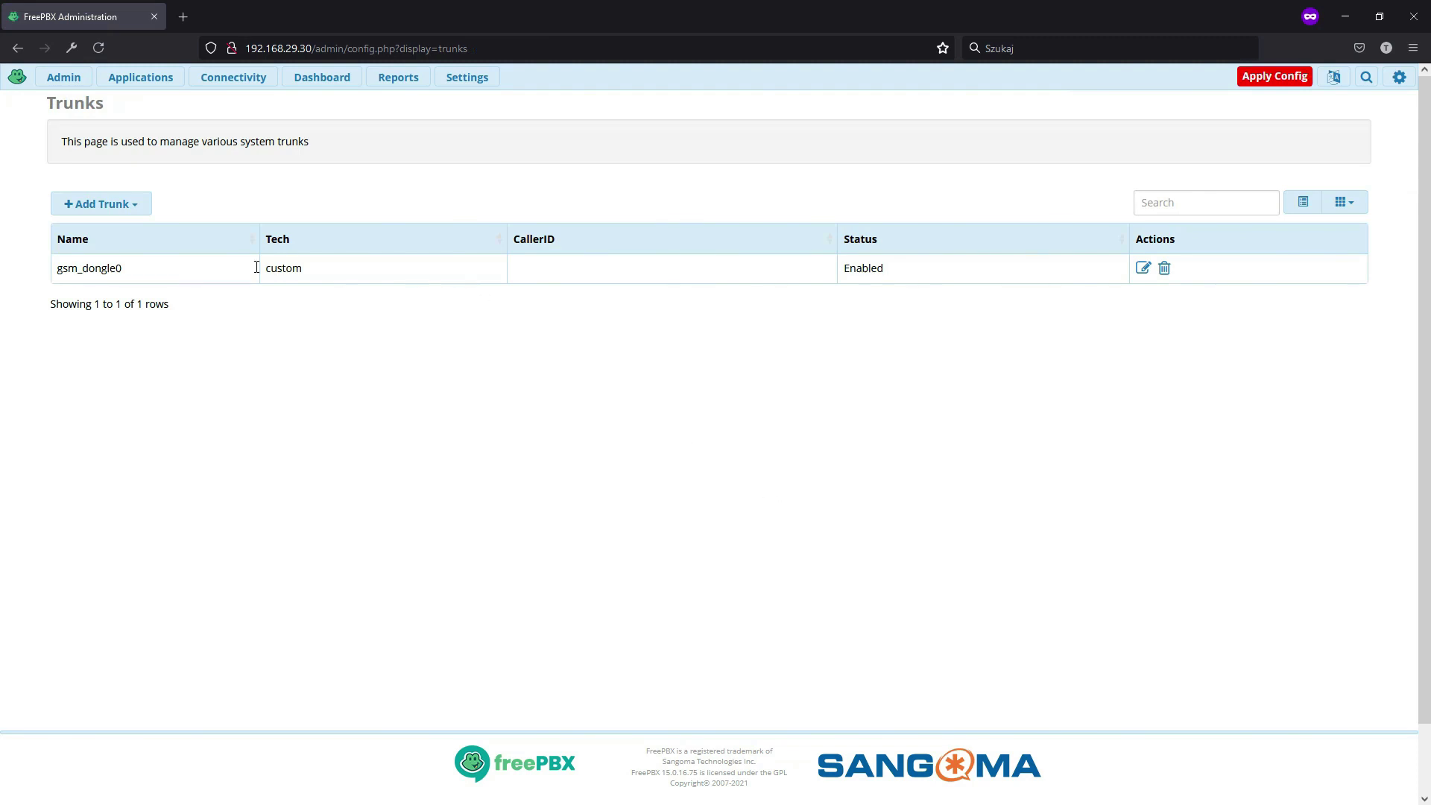
- Start a second custom trunk named gsm_dongle1 with maximum channels 1
left_click(134, 209)
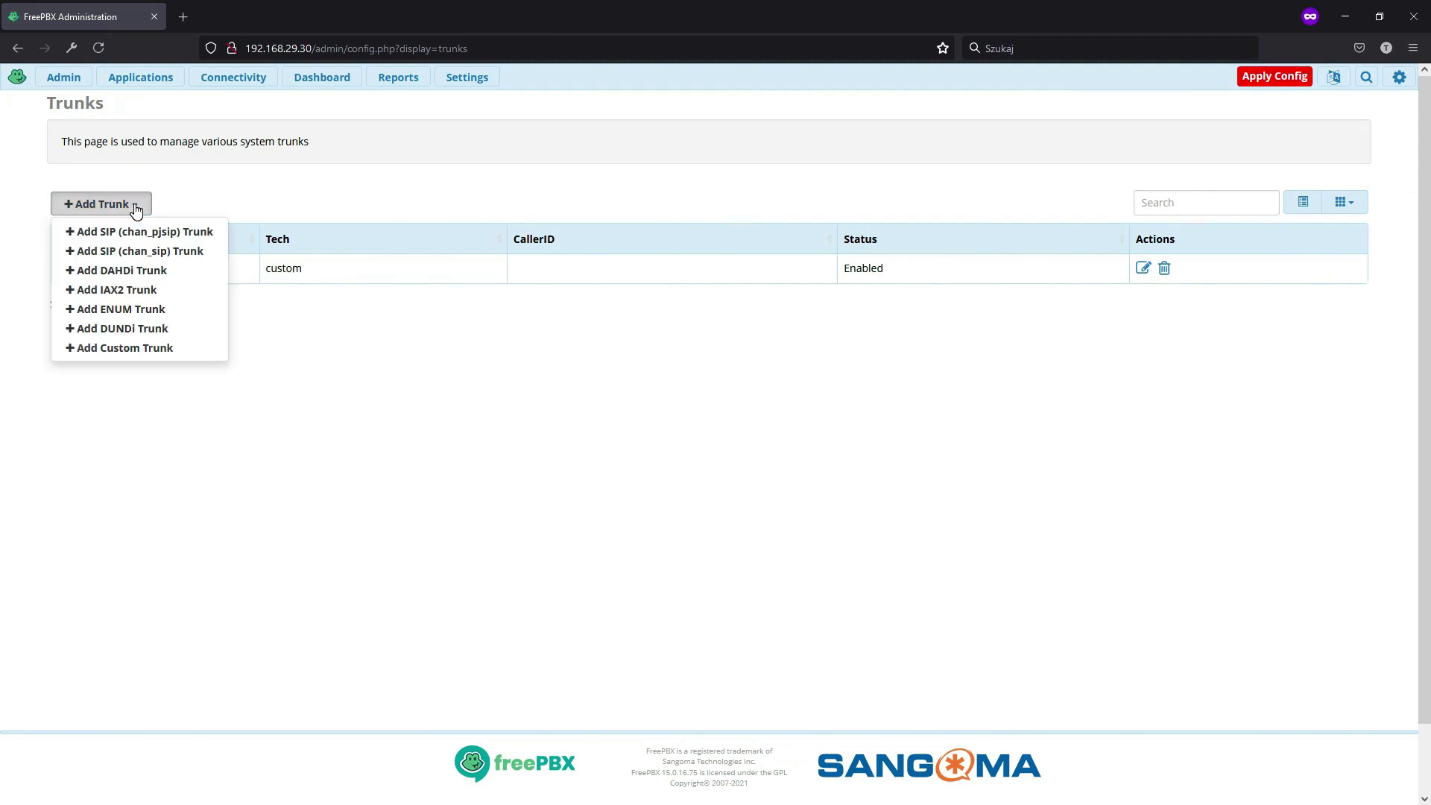
left_click(164, 348)
left_click(456, 162)
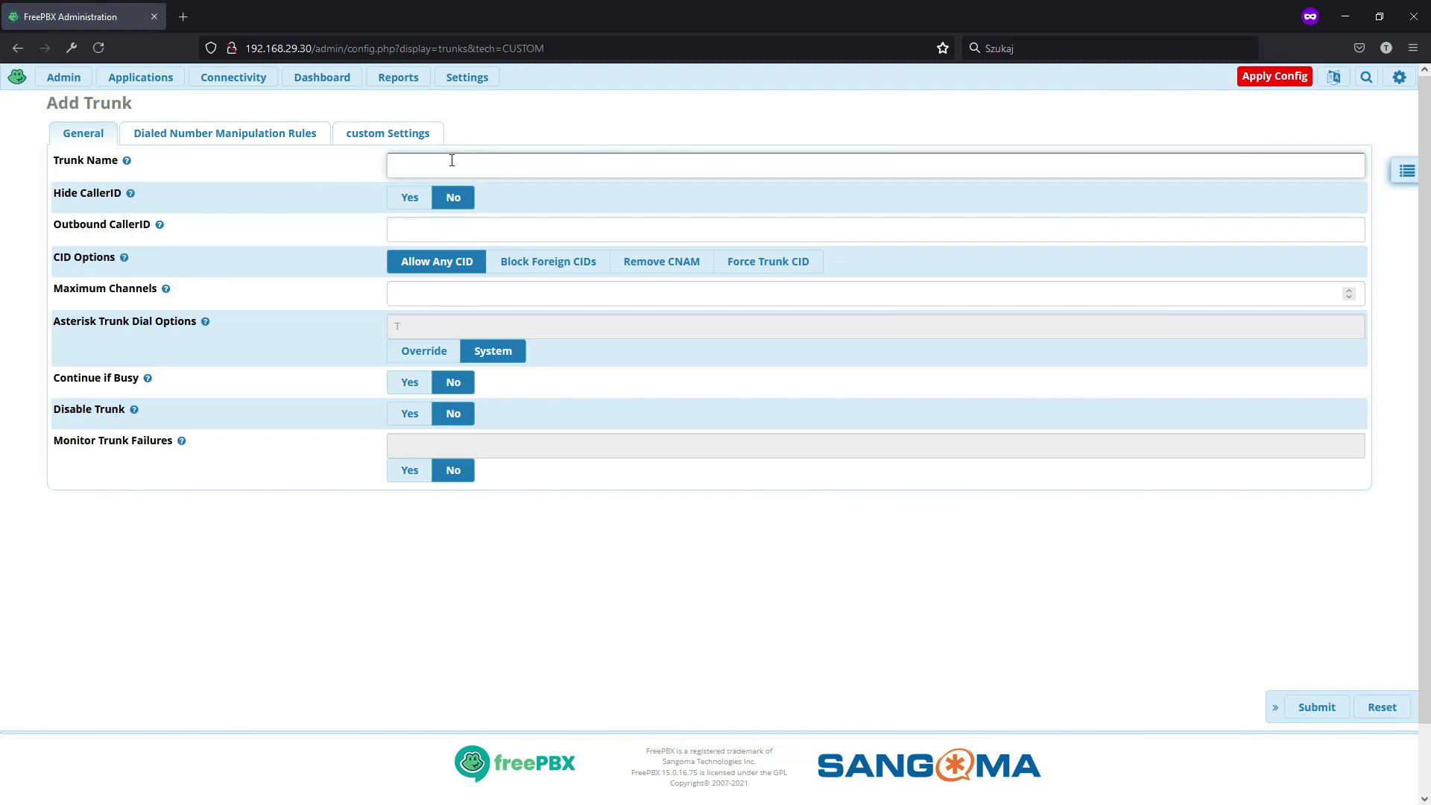
type("gsm_dongle1")
left_click(461, 291)
type("1")
- Set its dial string to dongle/dongle1/$OUTNUM$ and save, confirming without caller ID
left_click(392, 134)
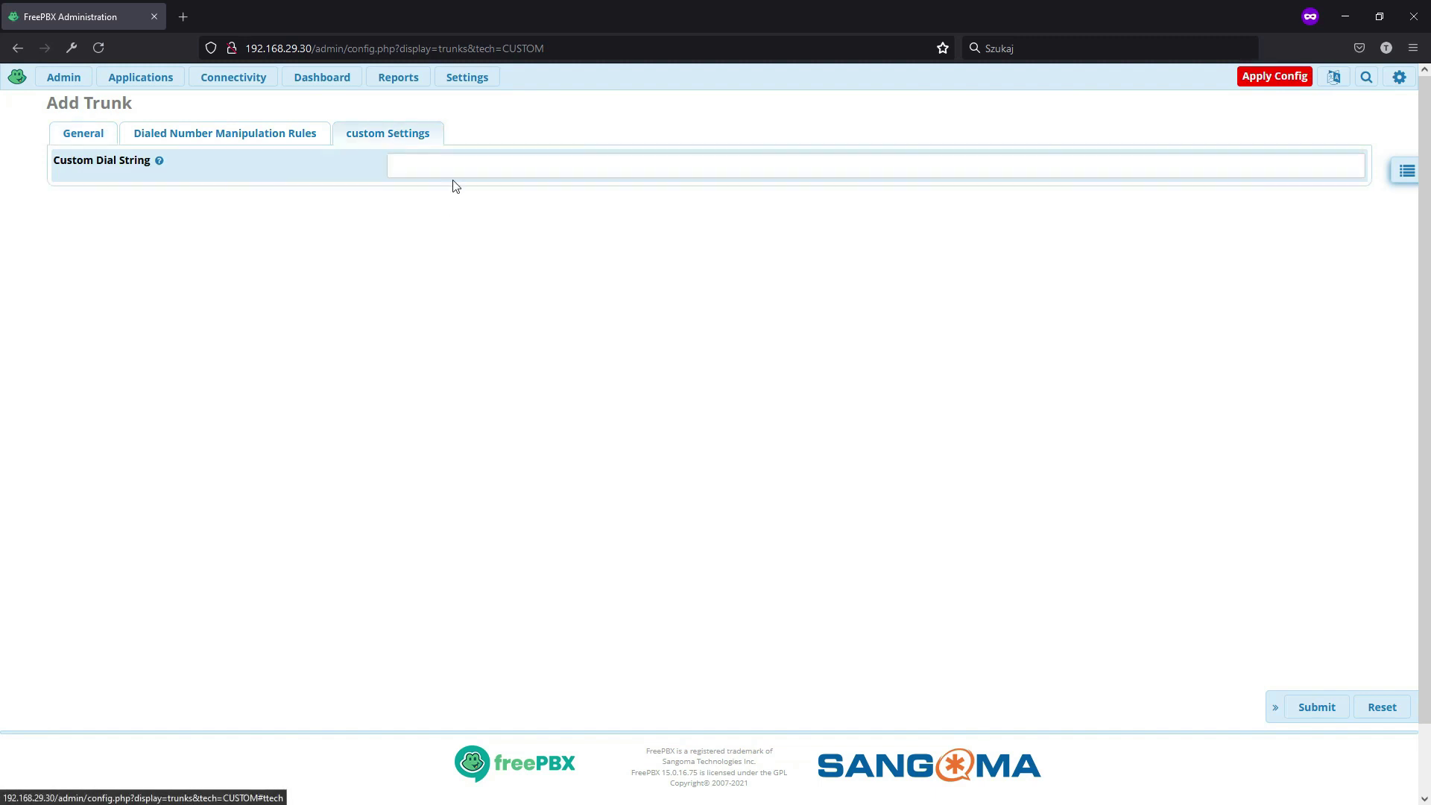
left_click(454, 164)
type("d")
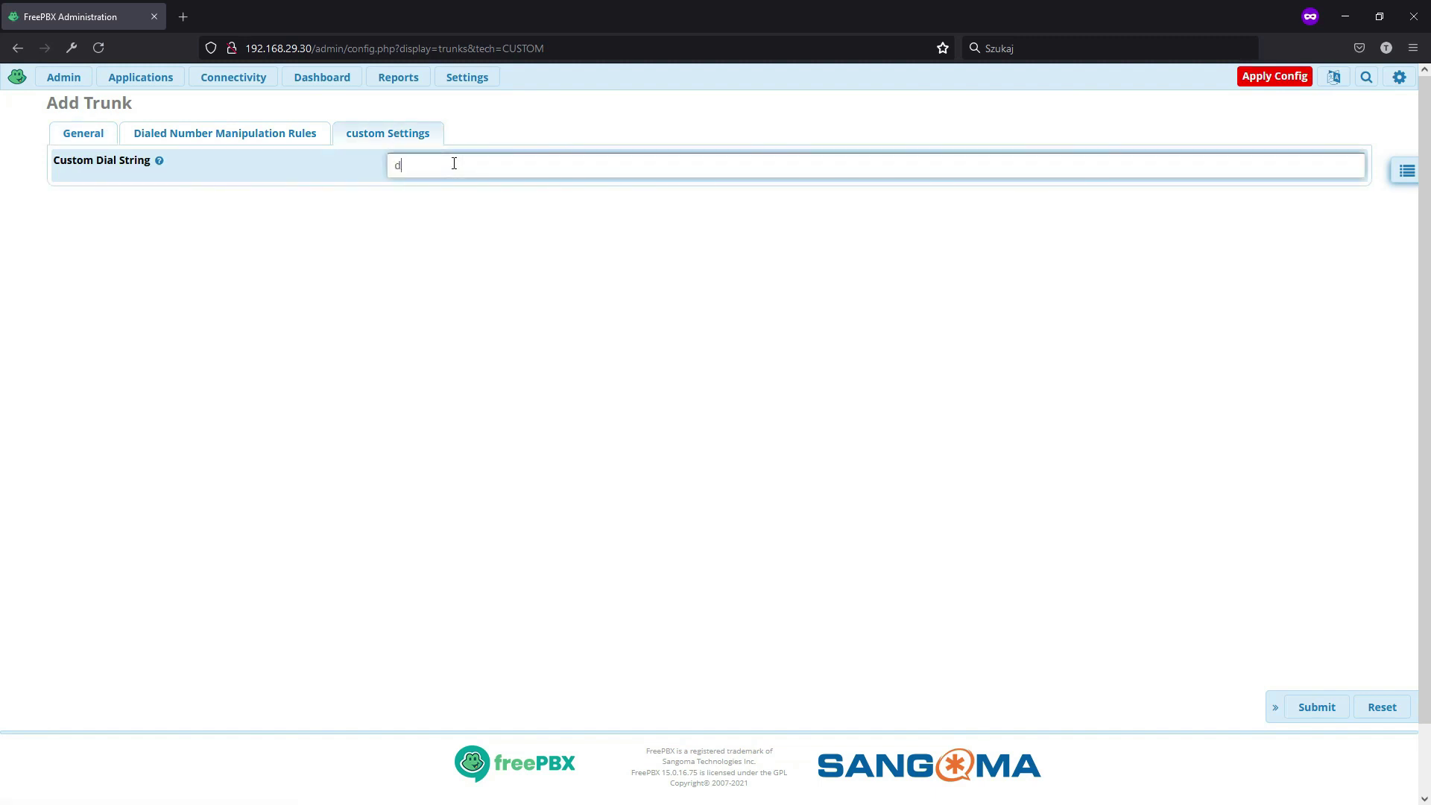
type("ongle/dongle1/$OUTNUM$")
left_click(1319, 706)
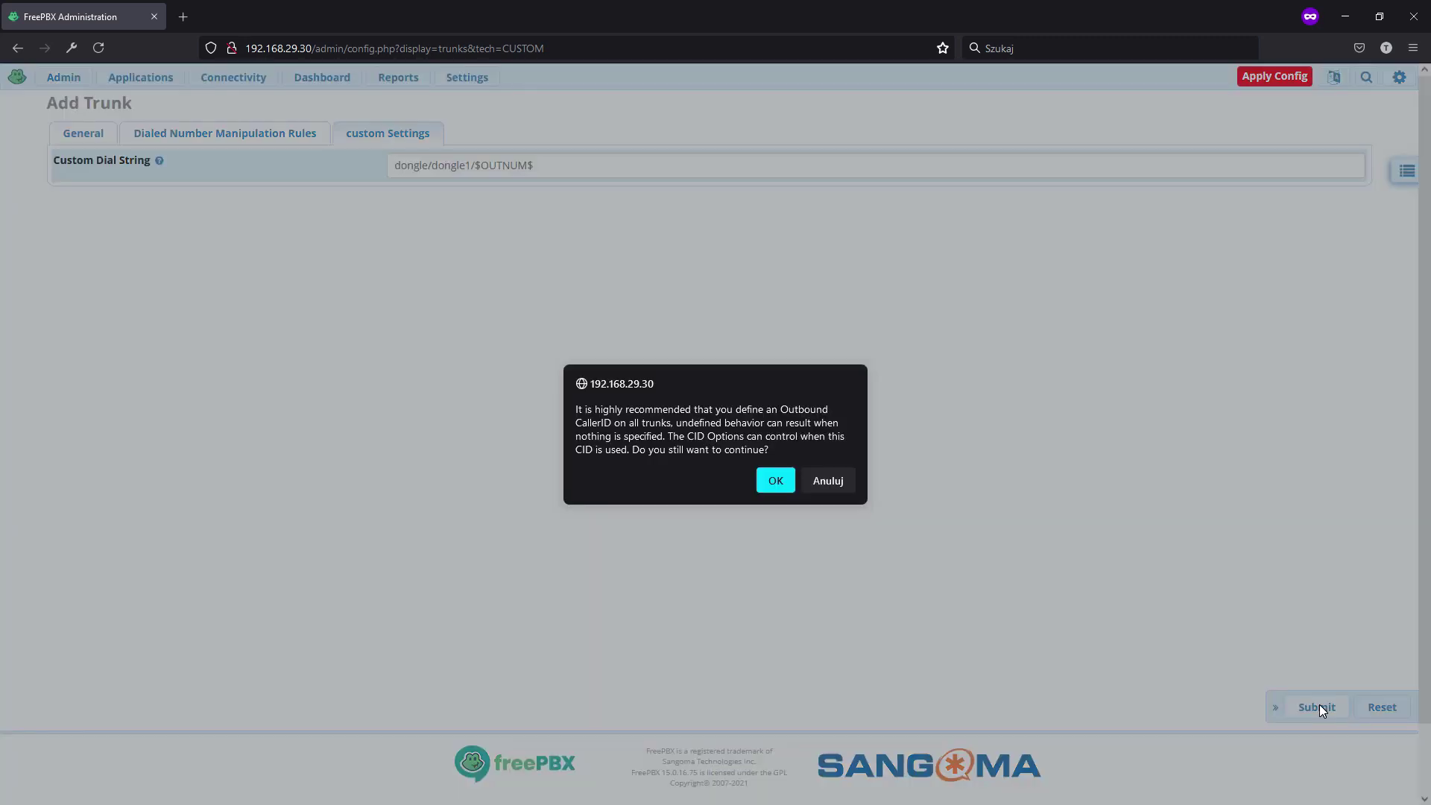
left_click(776, 480)
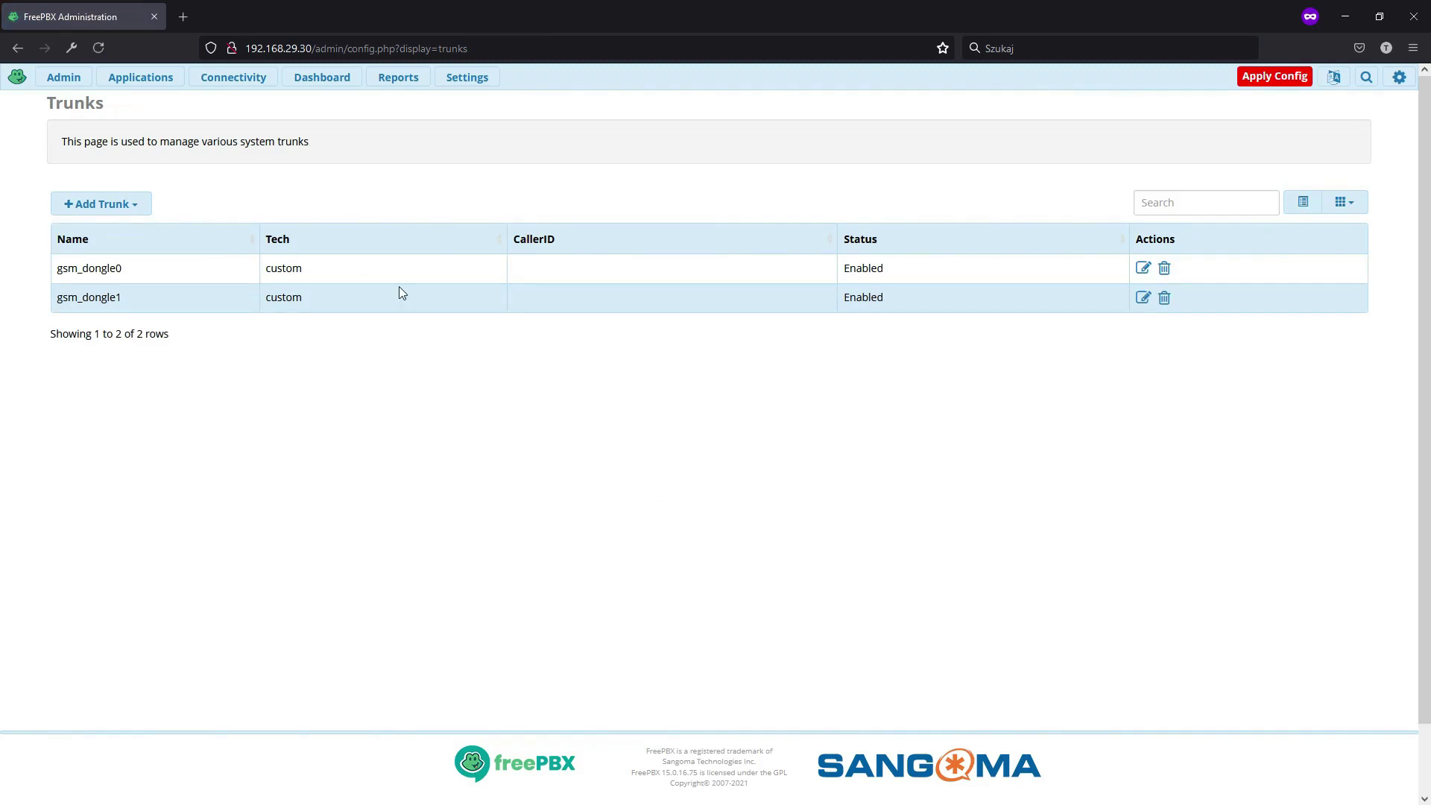
left_click(246, 81)
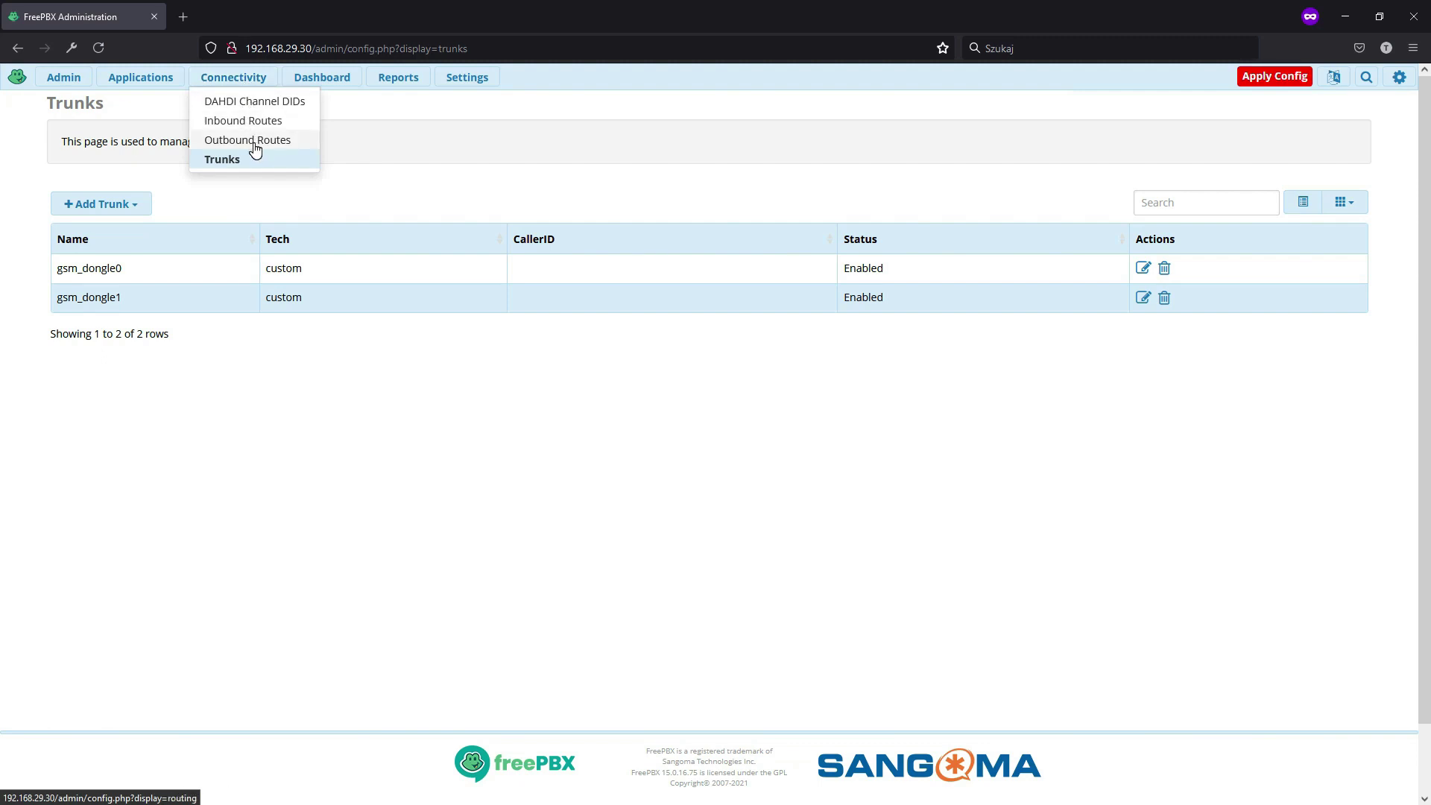
- Create a new outbound route named gsm_out
left_click(255, 148)
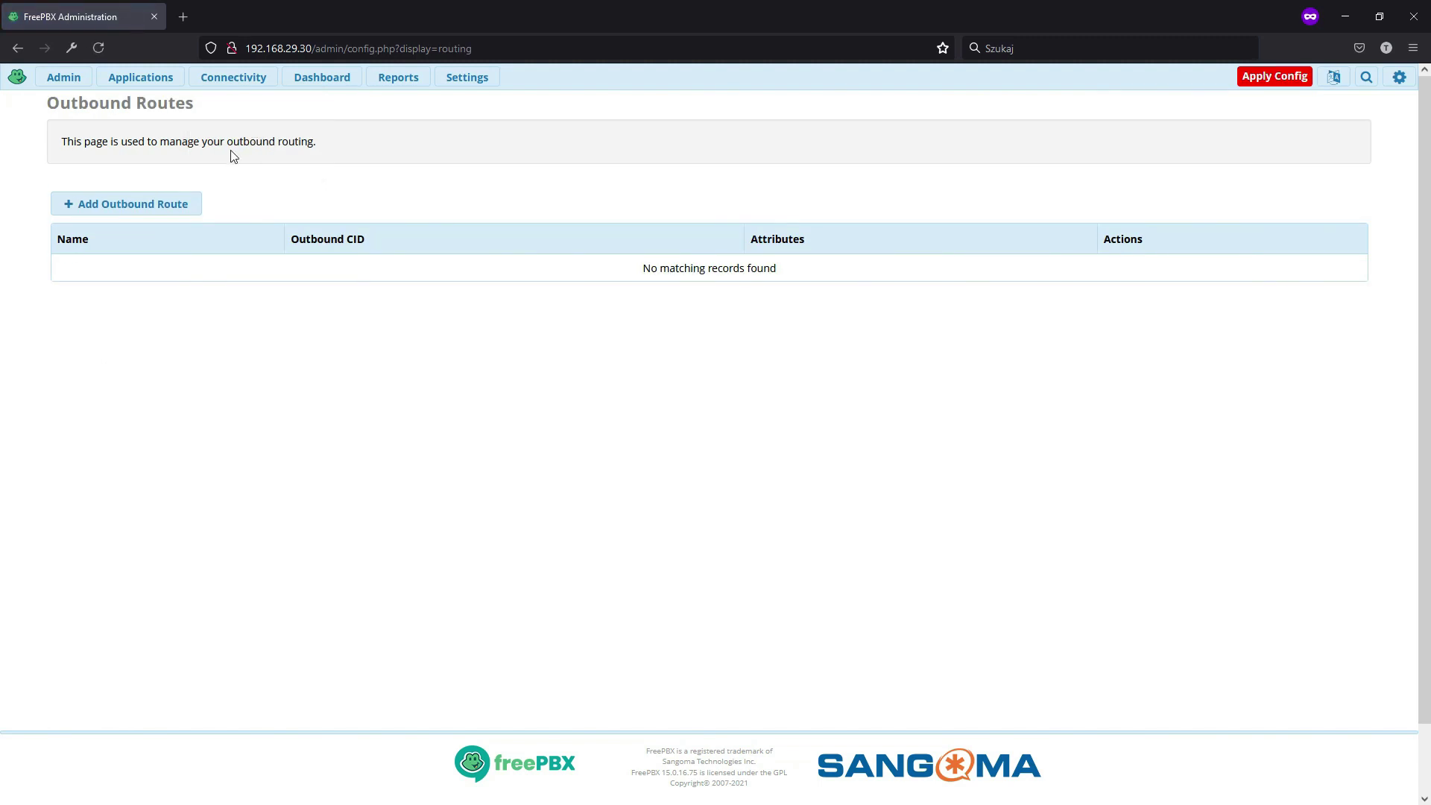
left_click(65, 206)
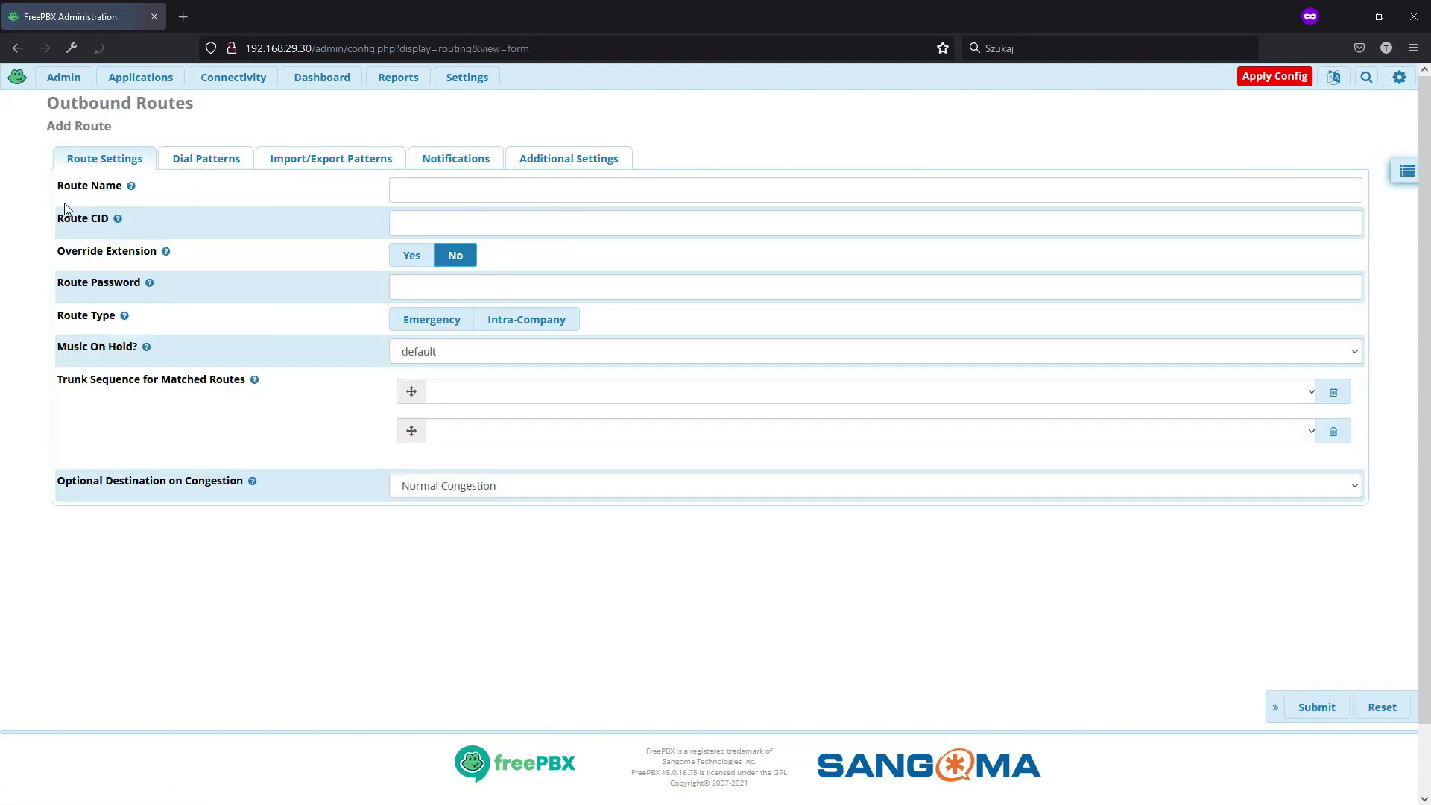
left_click(411, 191)
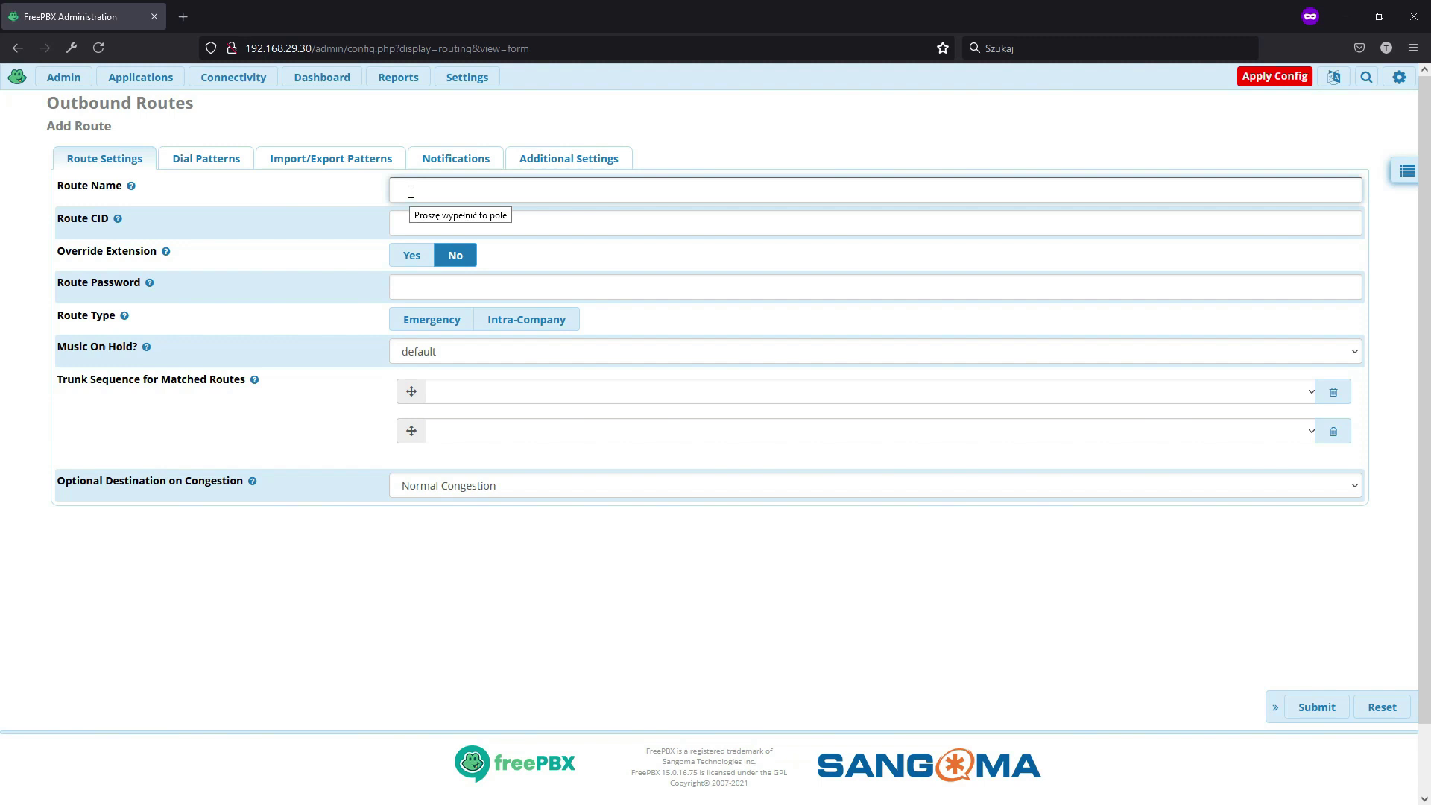
type("gsm_out")
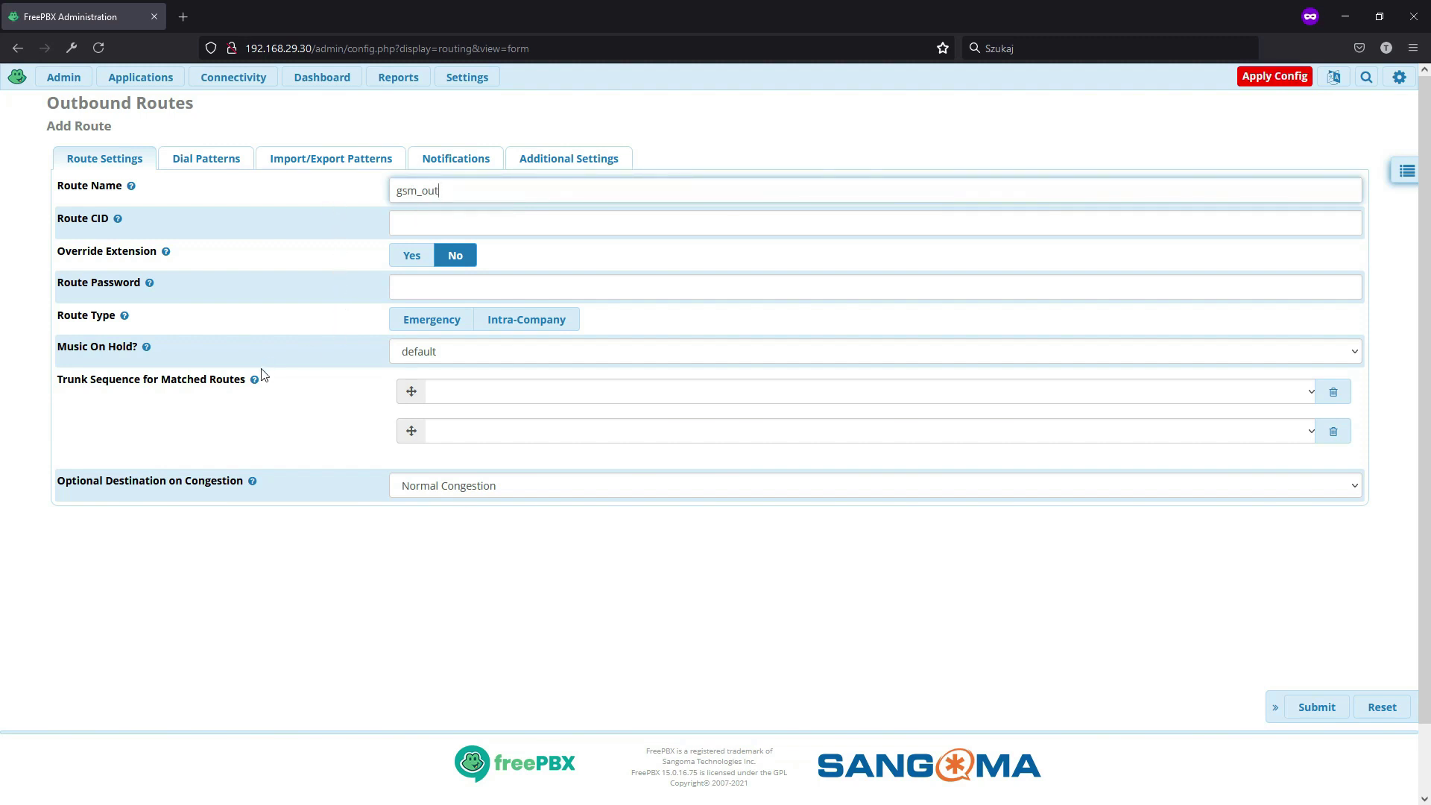
- Set gsm_dongle0 as the first trunk, add gsm_dongle1, then delete that second row
mouse_move(256, 378)
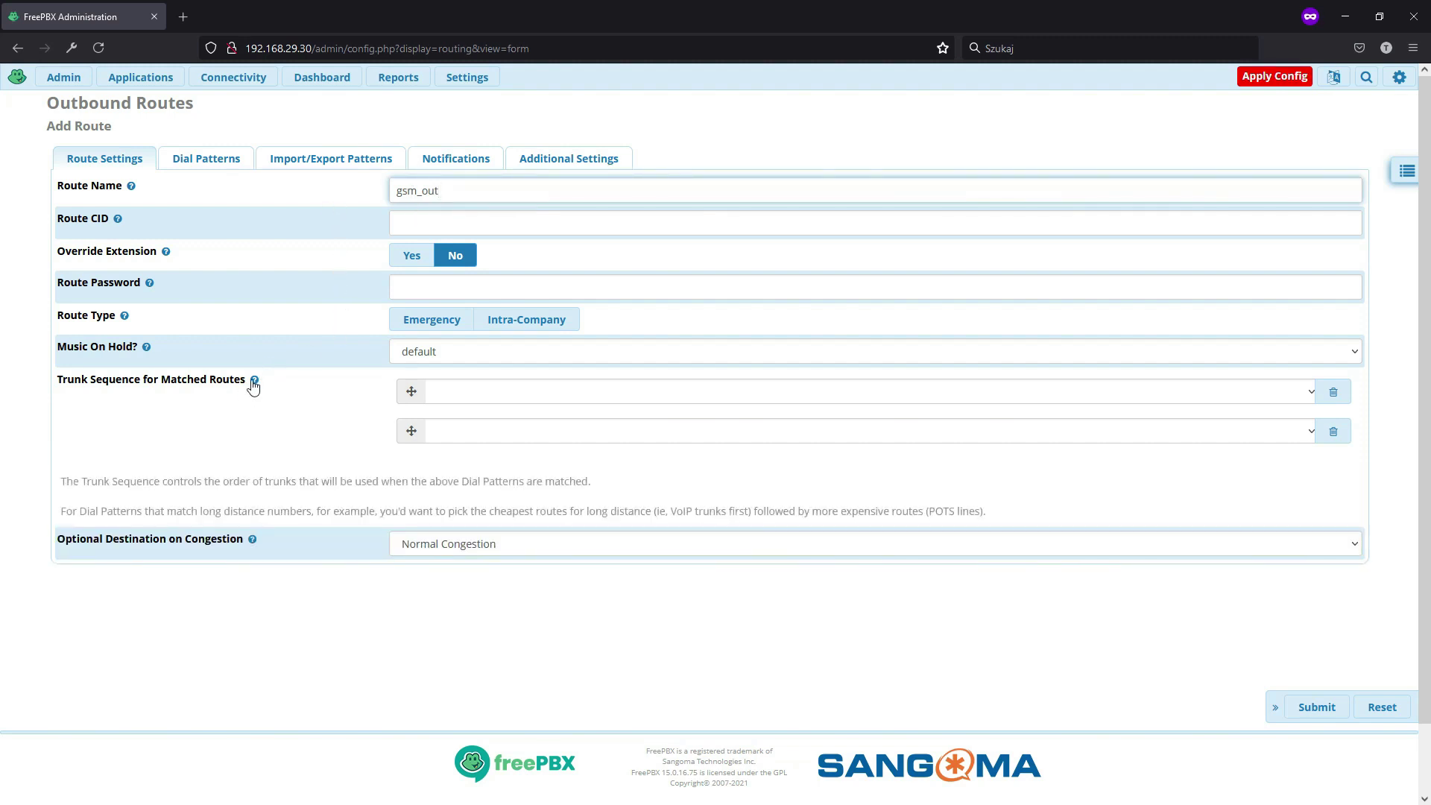
left_click(490, 395)
left_click(479, 436)
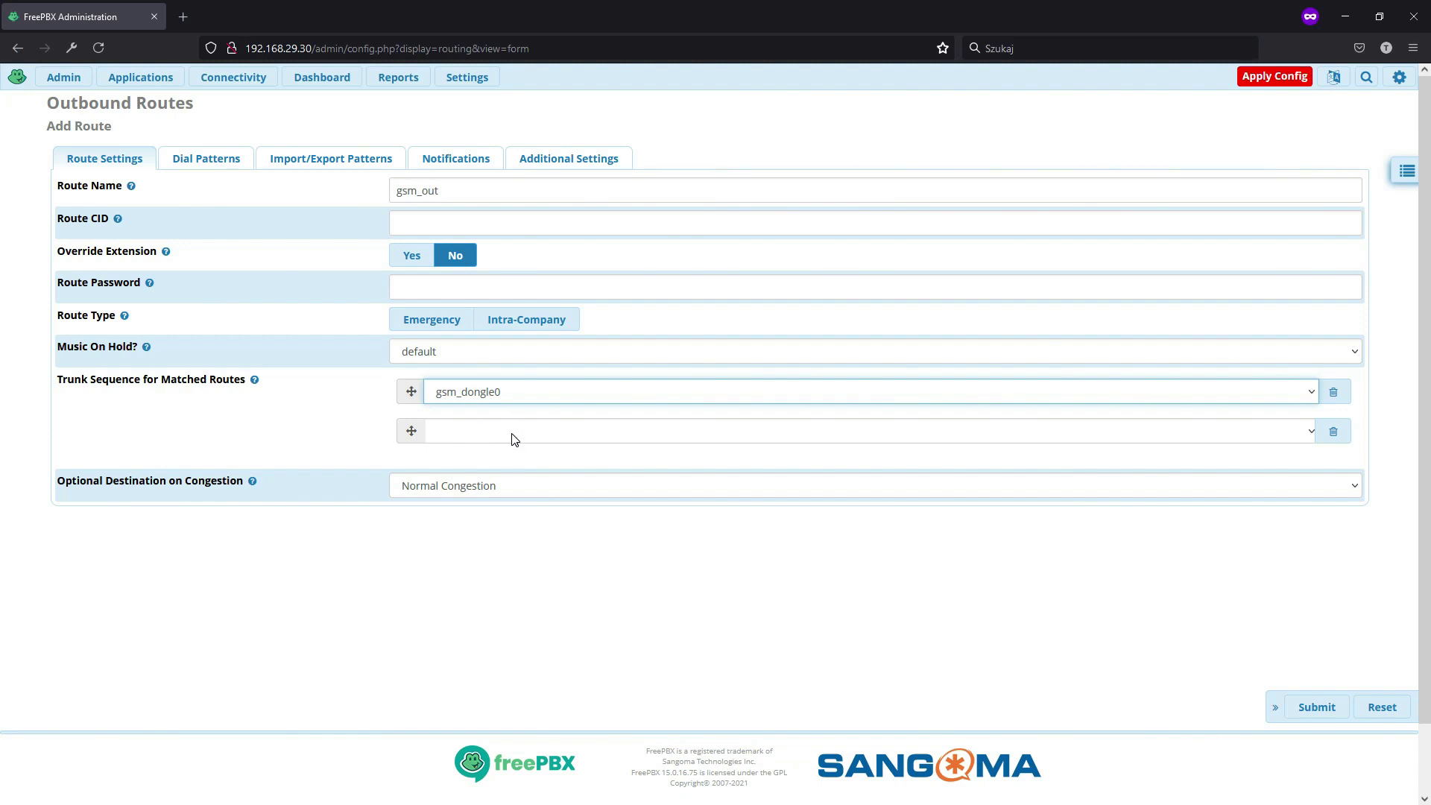
left_click(512, 438)
left_click(480, 493)
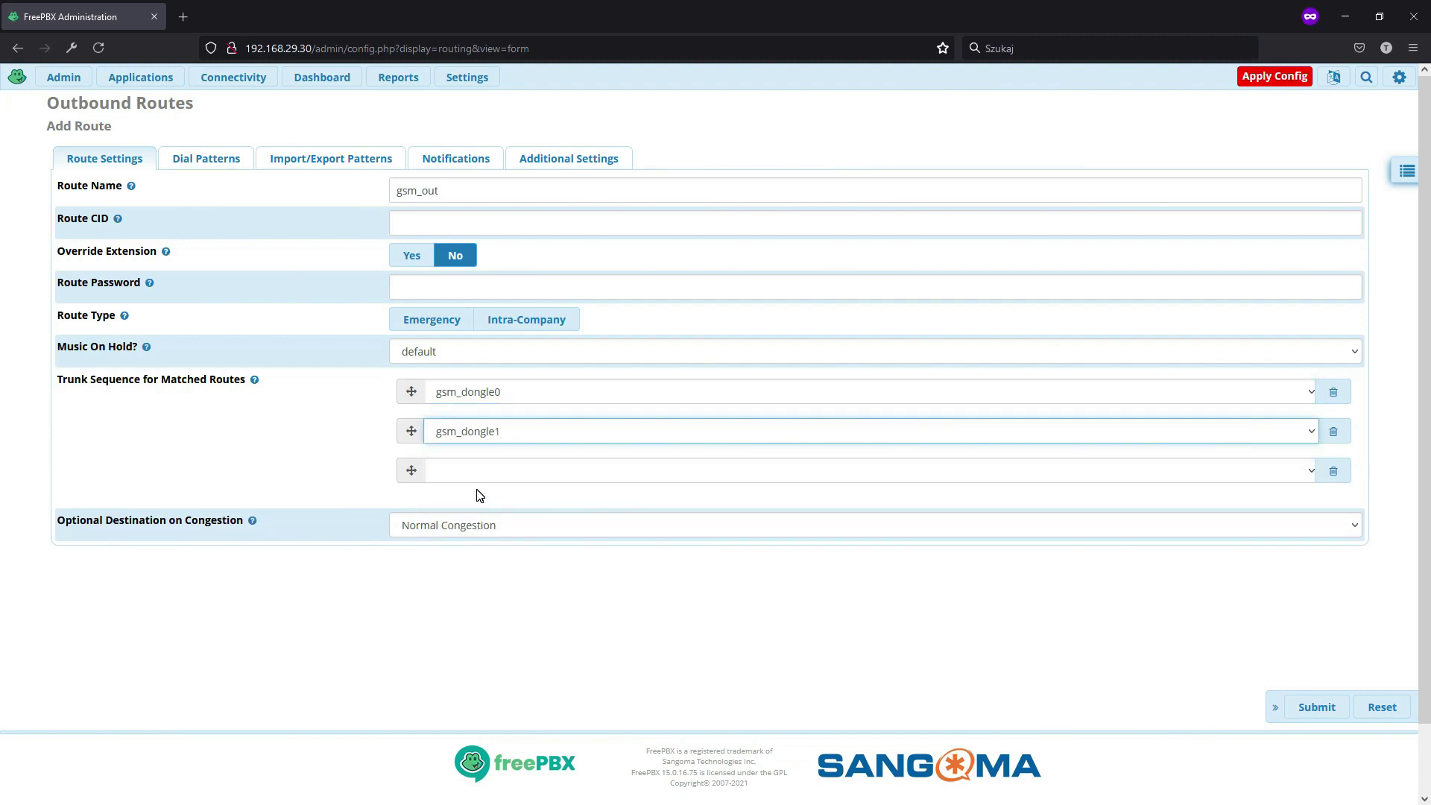
left_click(473, 474)
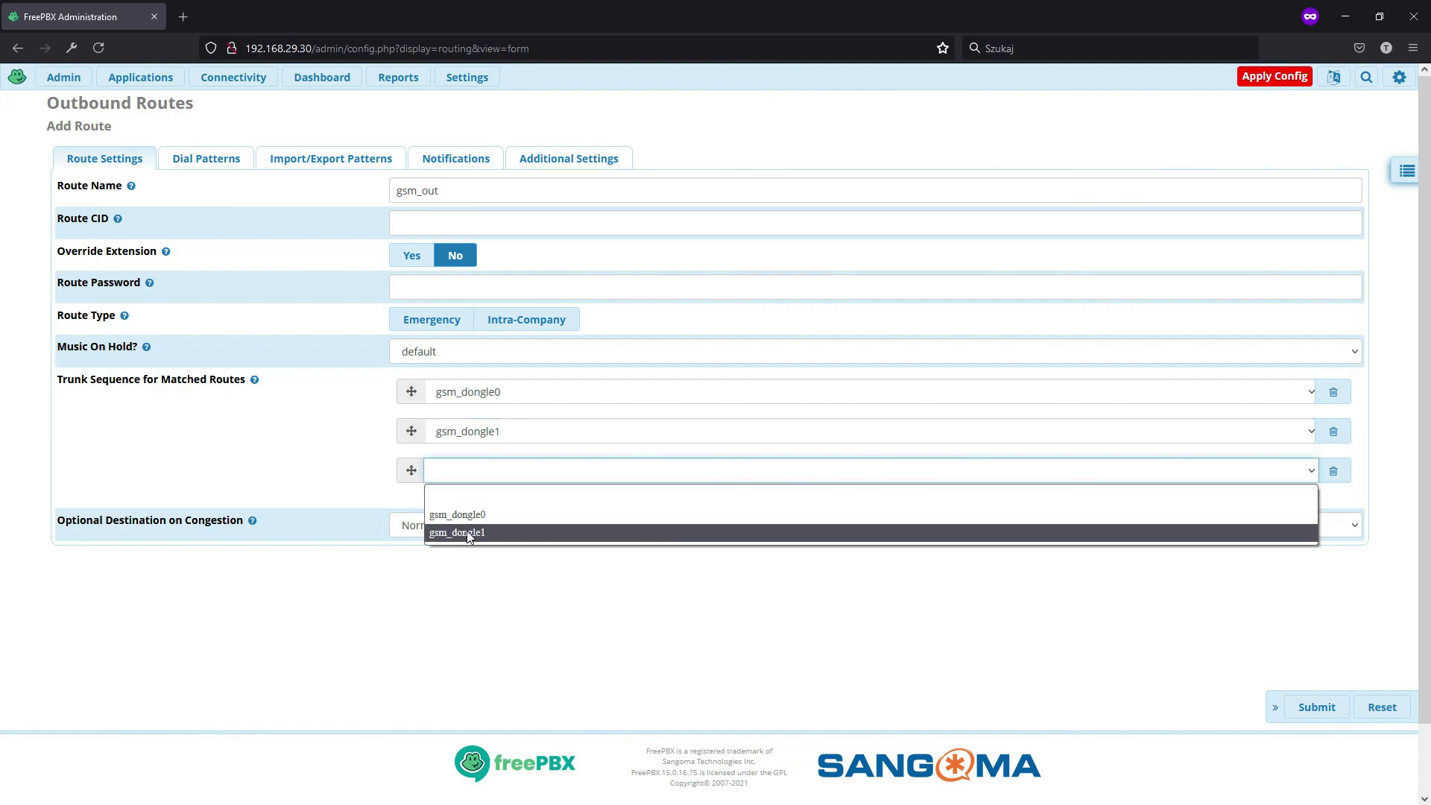
left_click(337, 458)
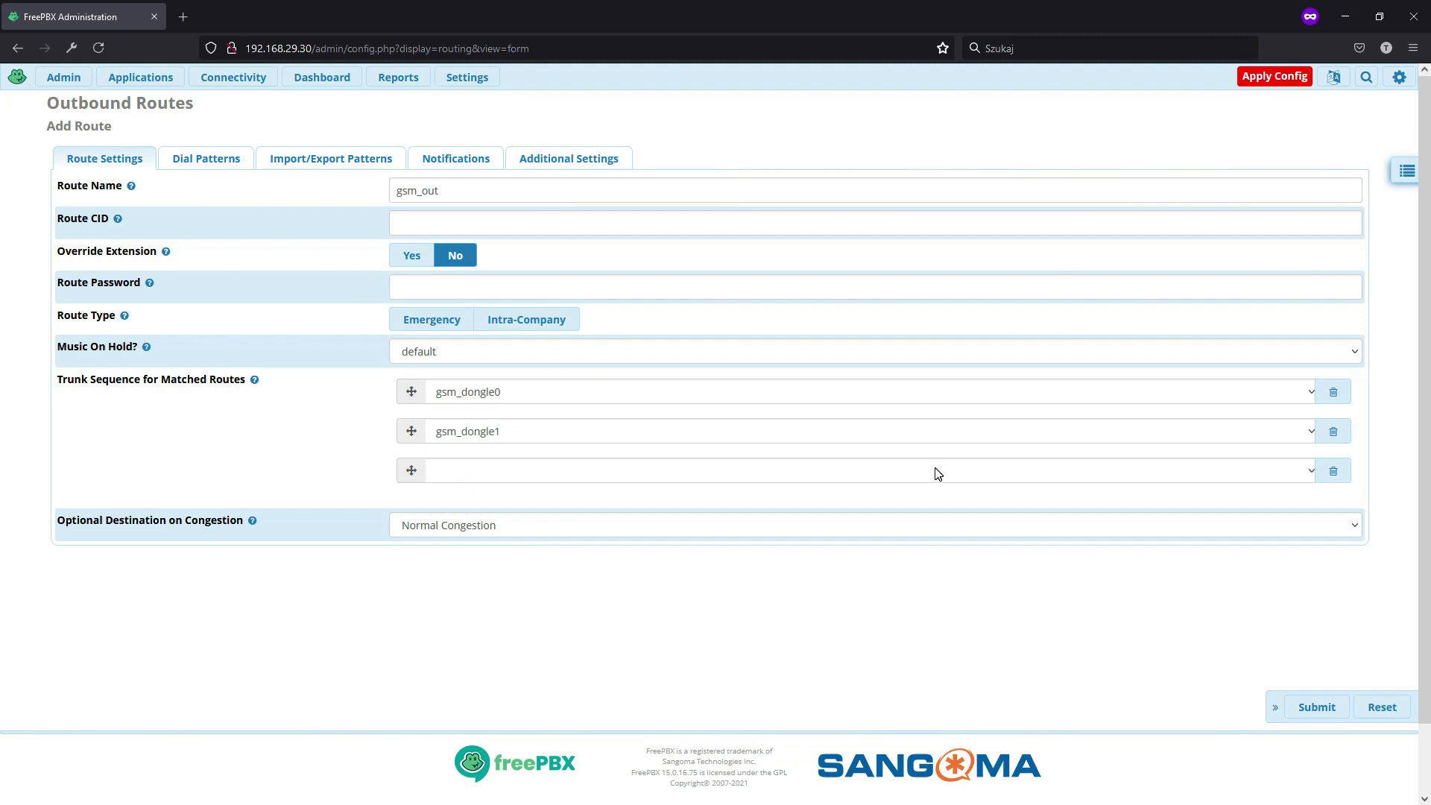
left_click(1334, 432)
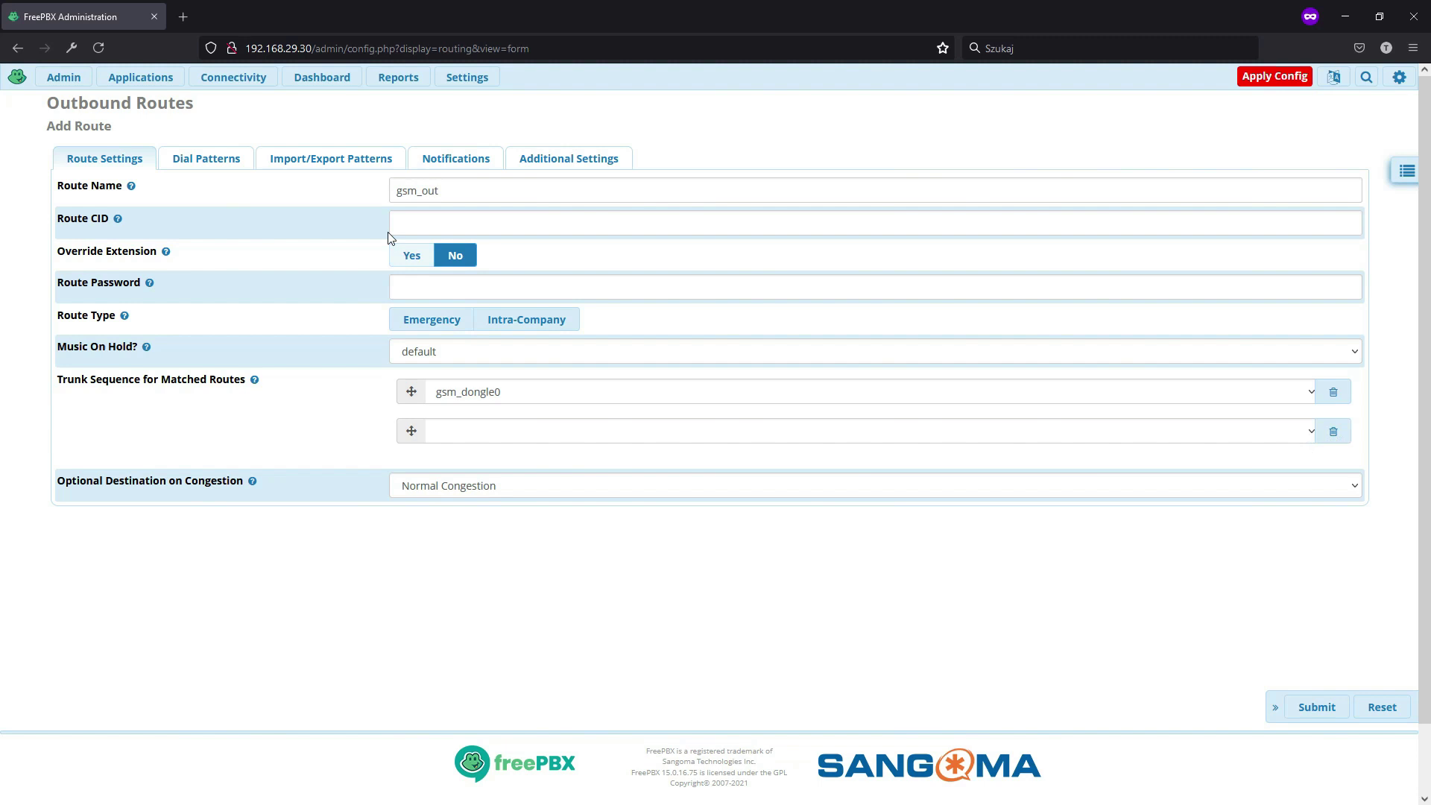
- Enter ZXXXXXXXX as the route's dial match pattern
left_click(200, 156)
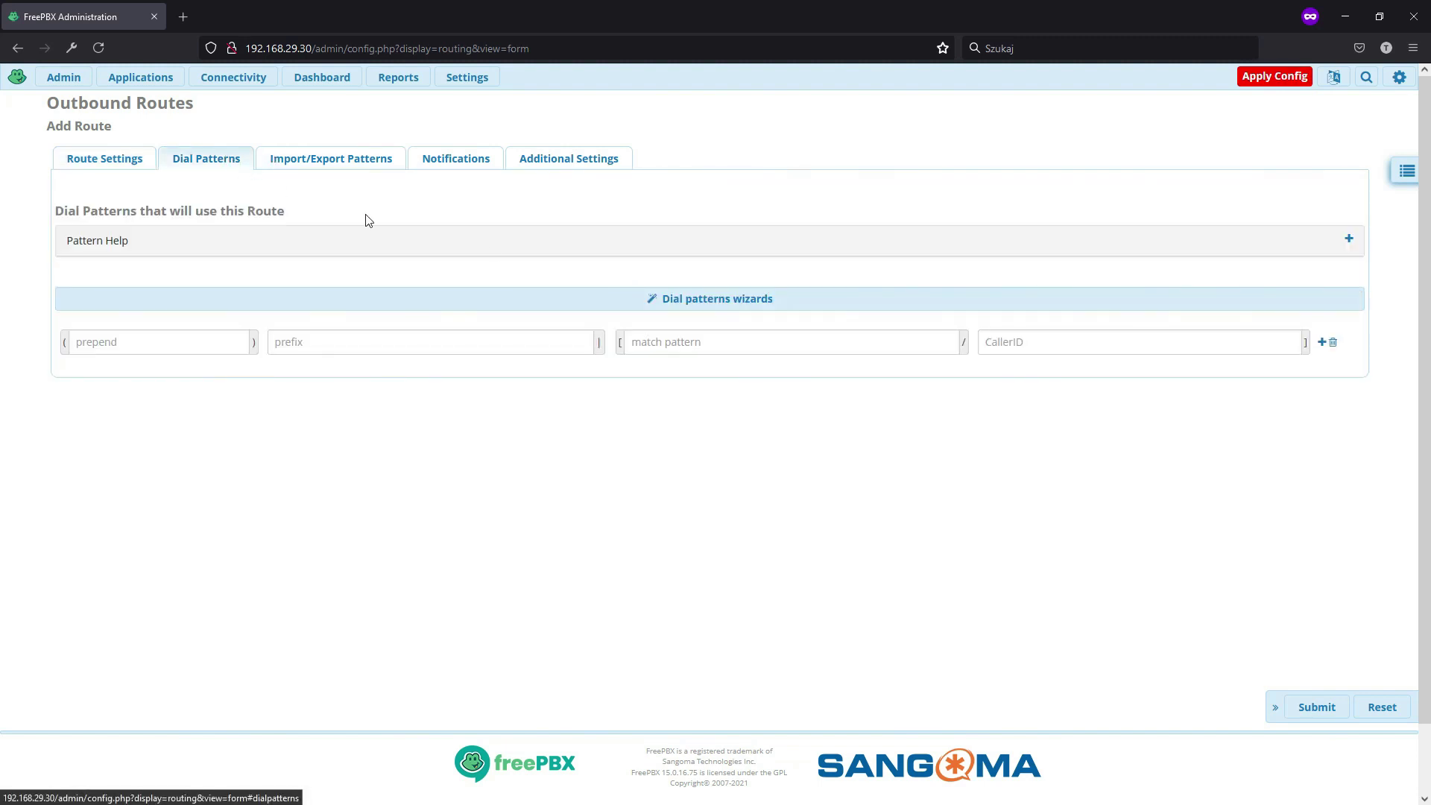
left_click(686, 343)
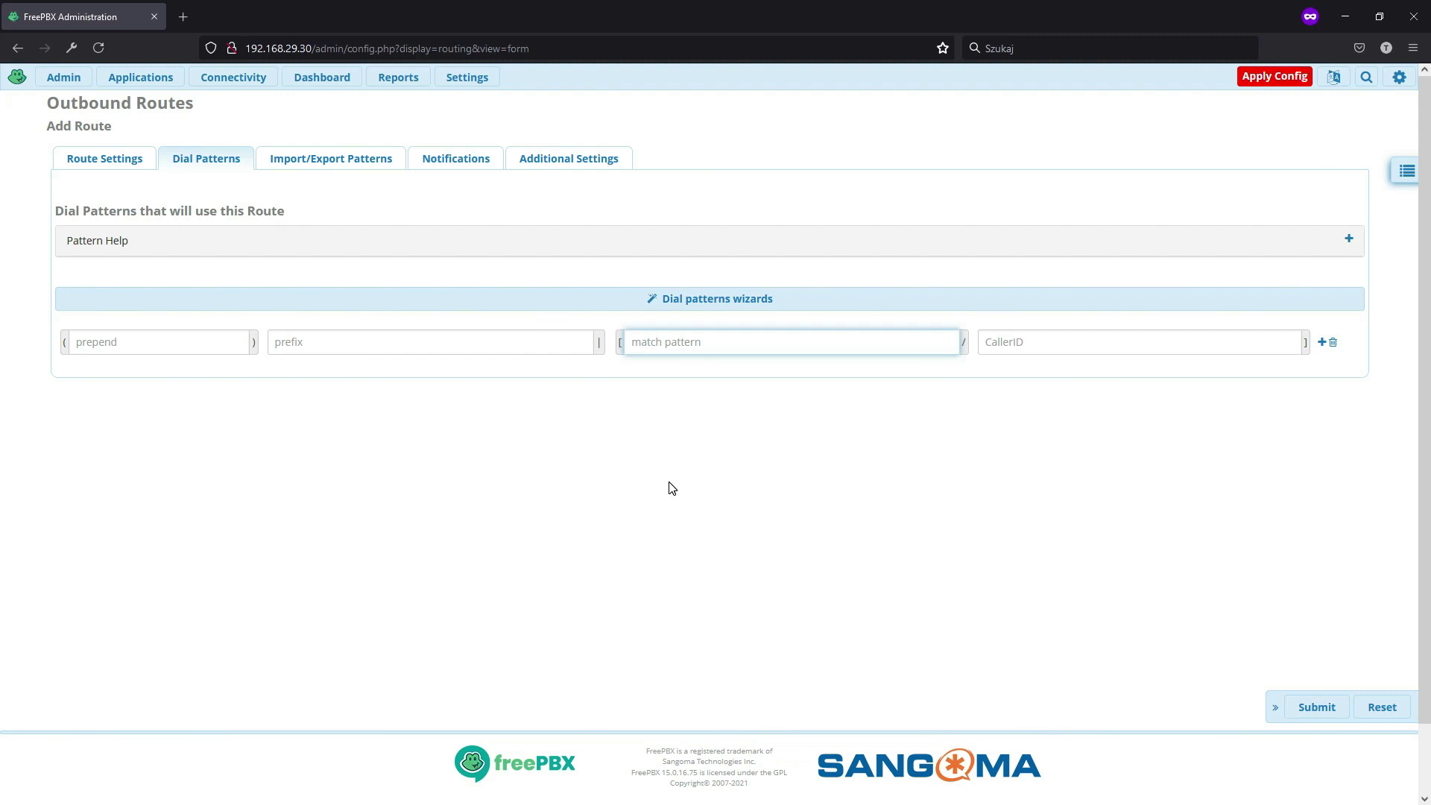
type("Z")
key("BackSpace")
type("ZXXXXXXXX")
left_click(853, 484)
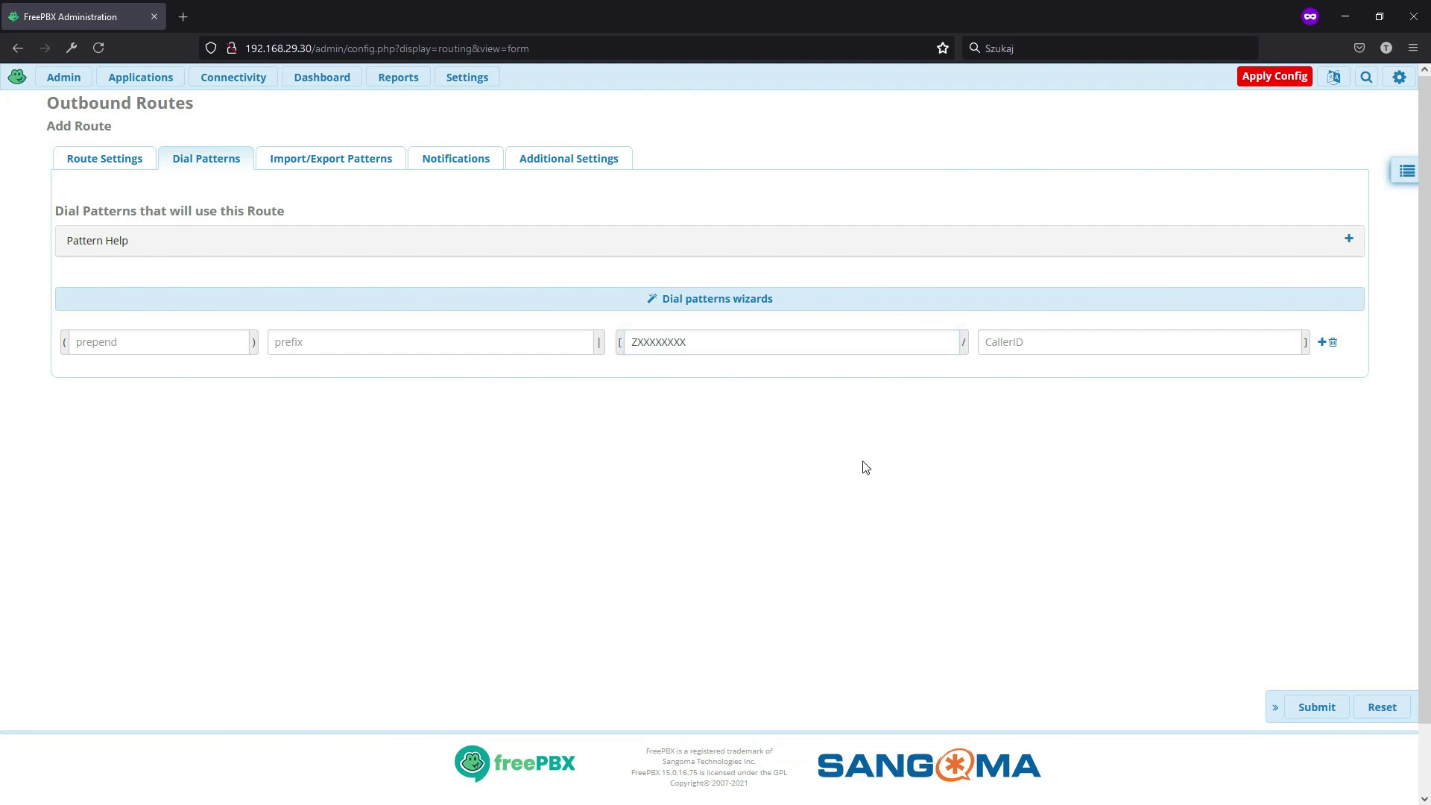
- Review the pattern help, import/export, notification and recording tabs, then submit gsm_out
left_click(1350, 240)
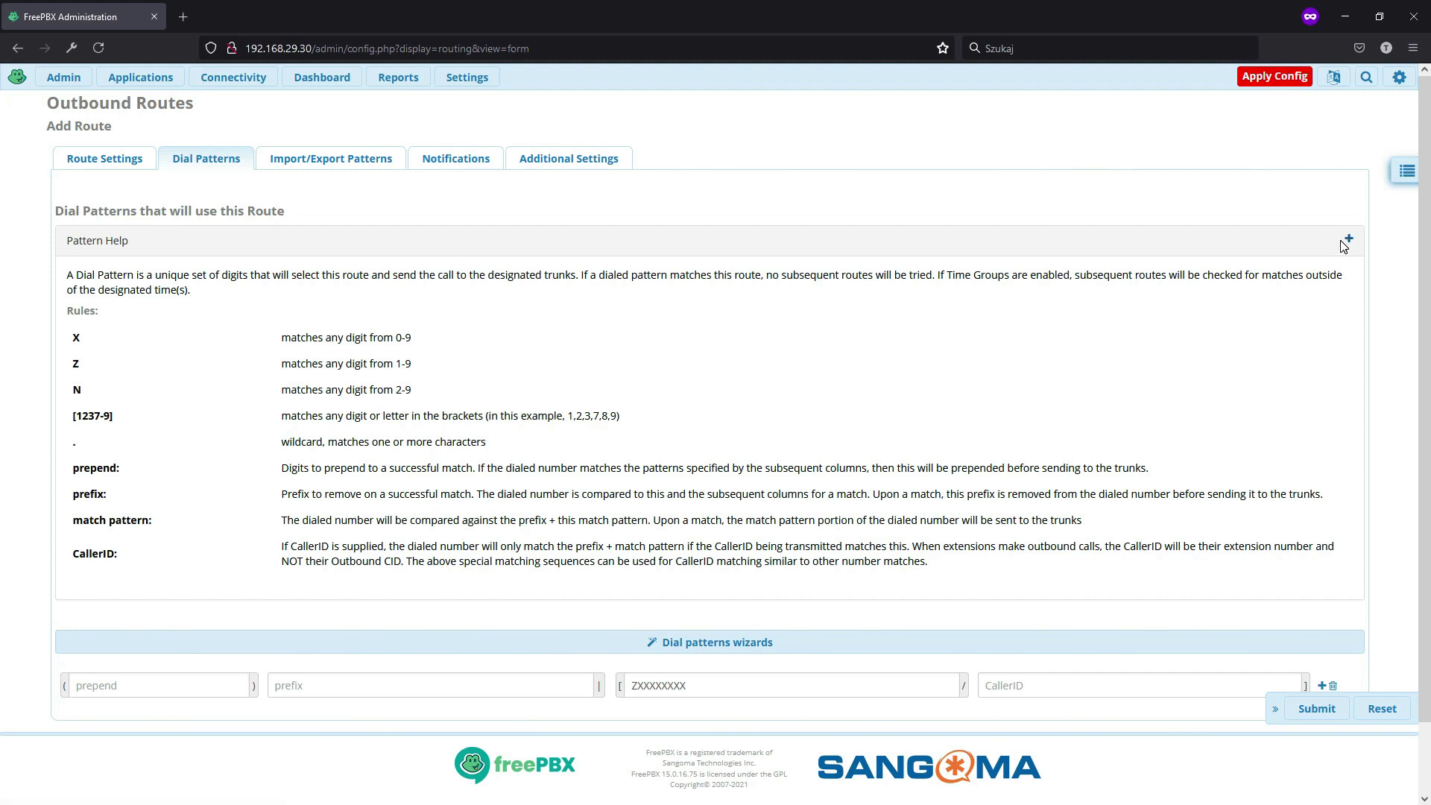
left_click(358, 162)
left_click(455, 161)
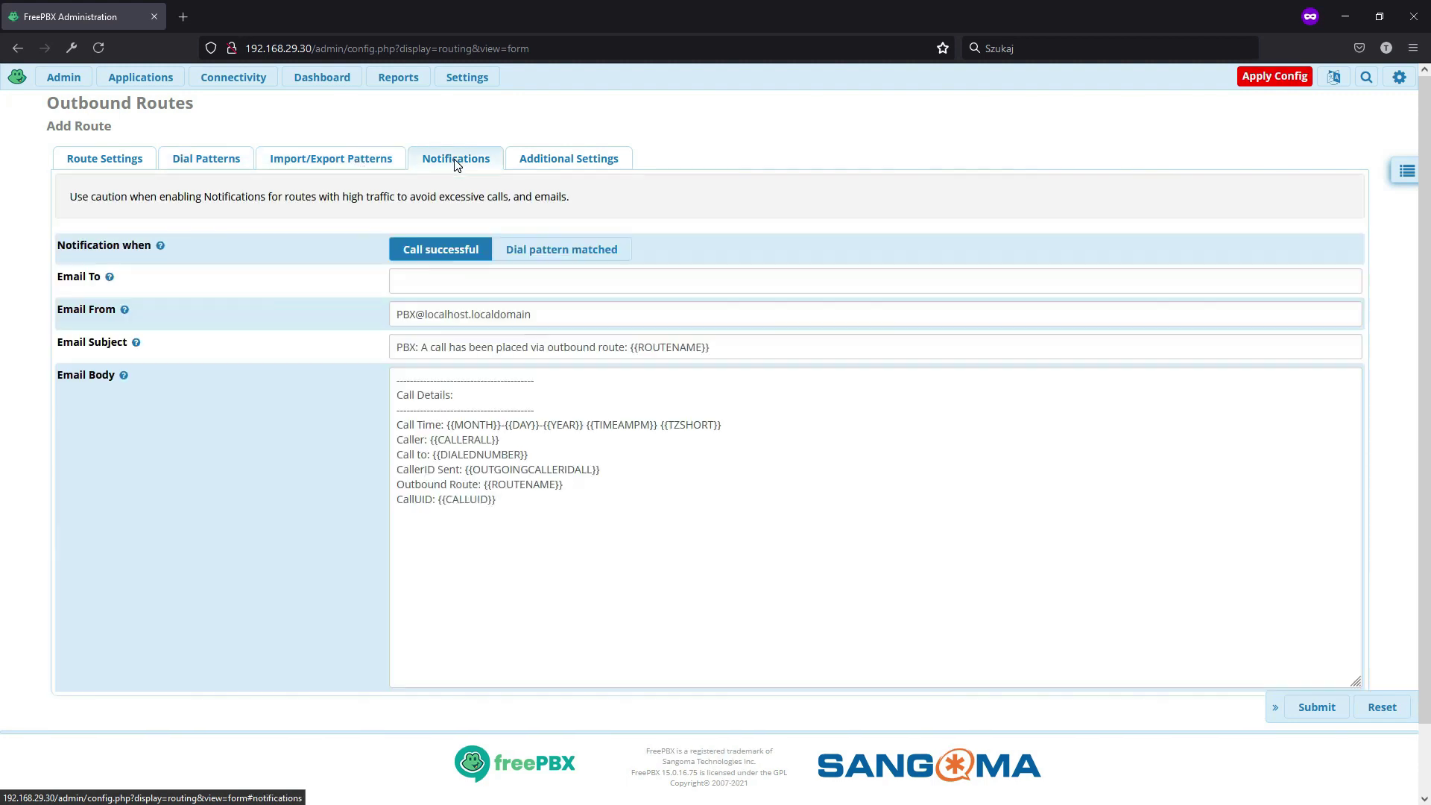
left_click(556, 172)
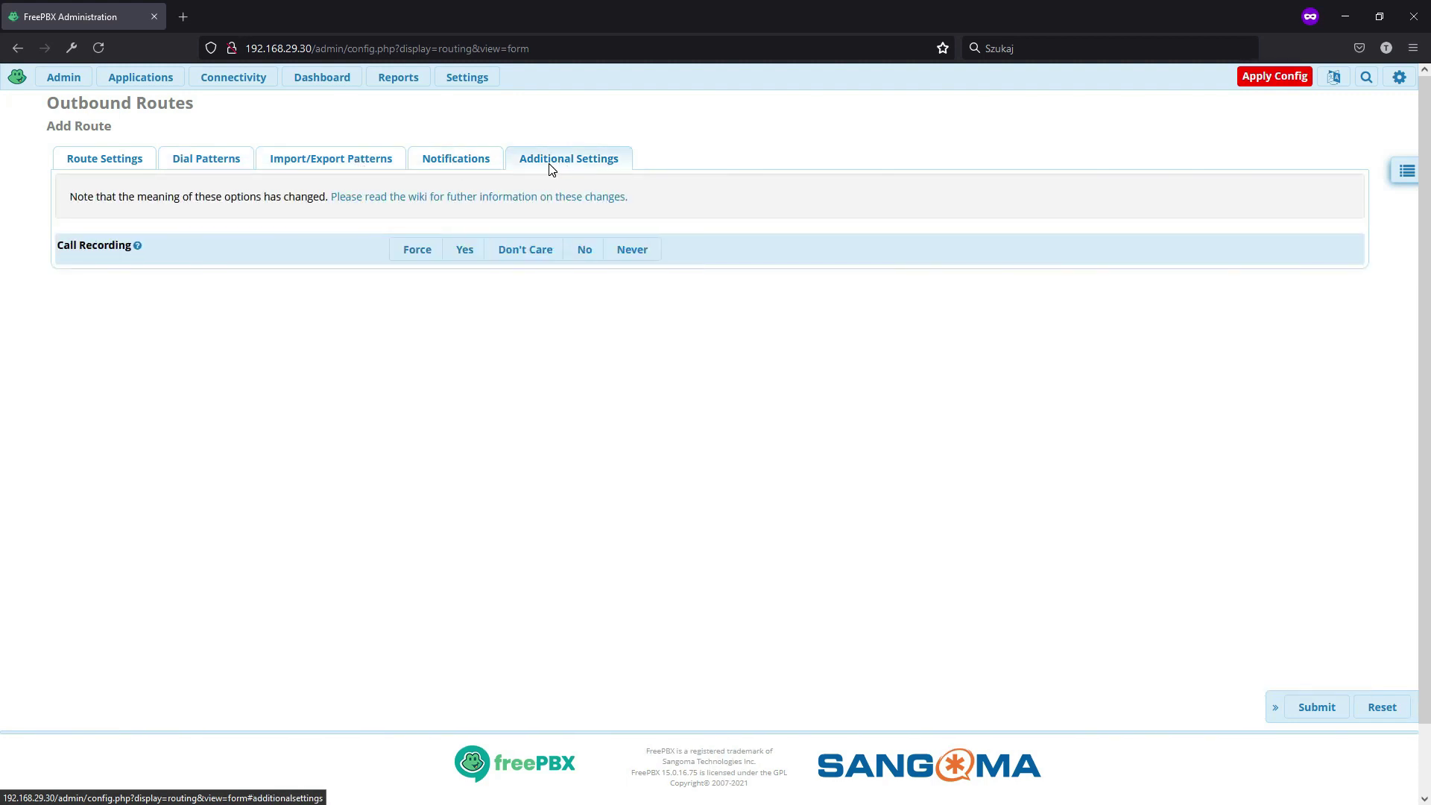
left_click(110, 160)
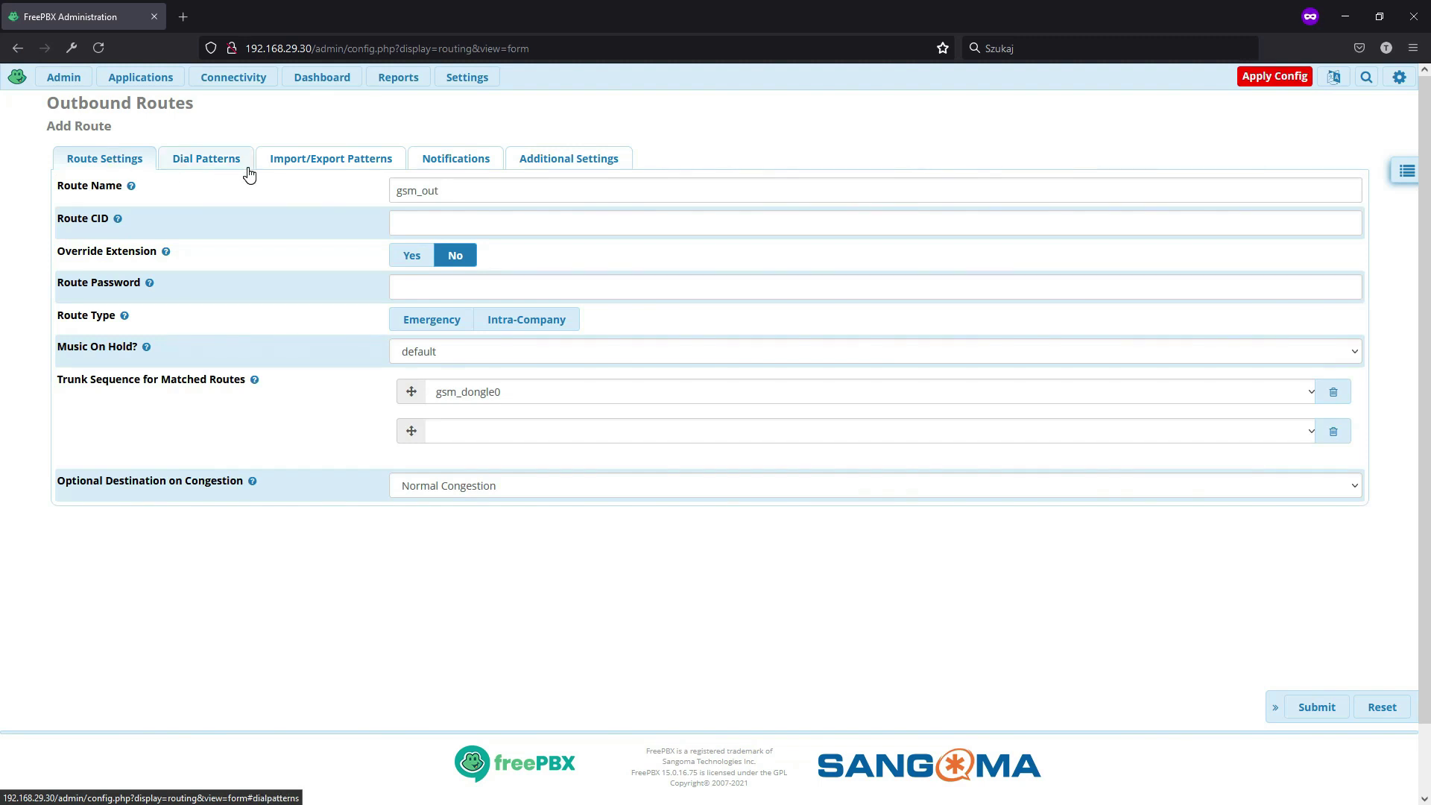
left_click(1320, 708)
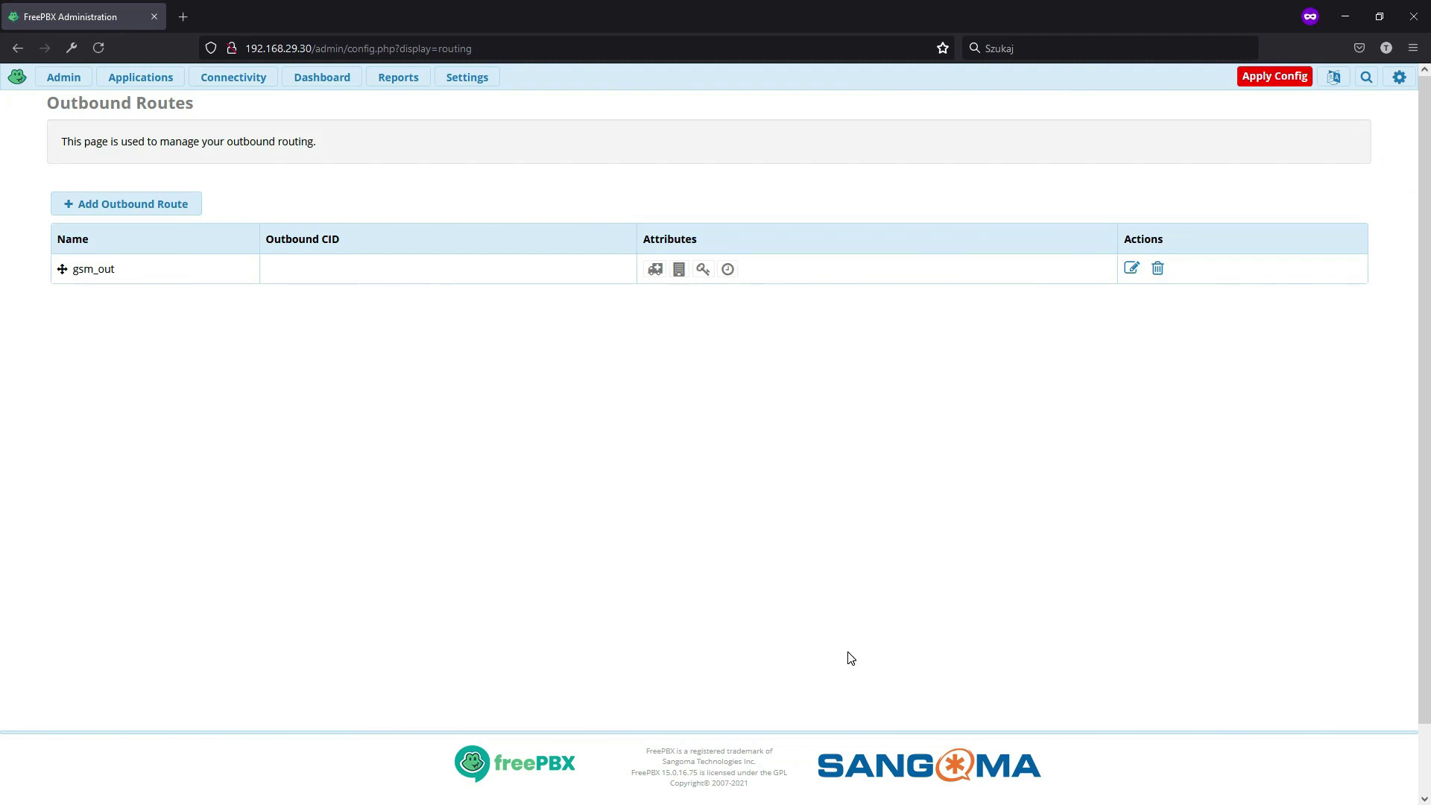
- Add a new inbound route described 'gsm_in' with the SIM's phone number as the DID
left_click(254, 82)
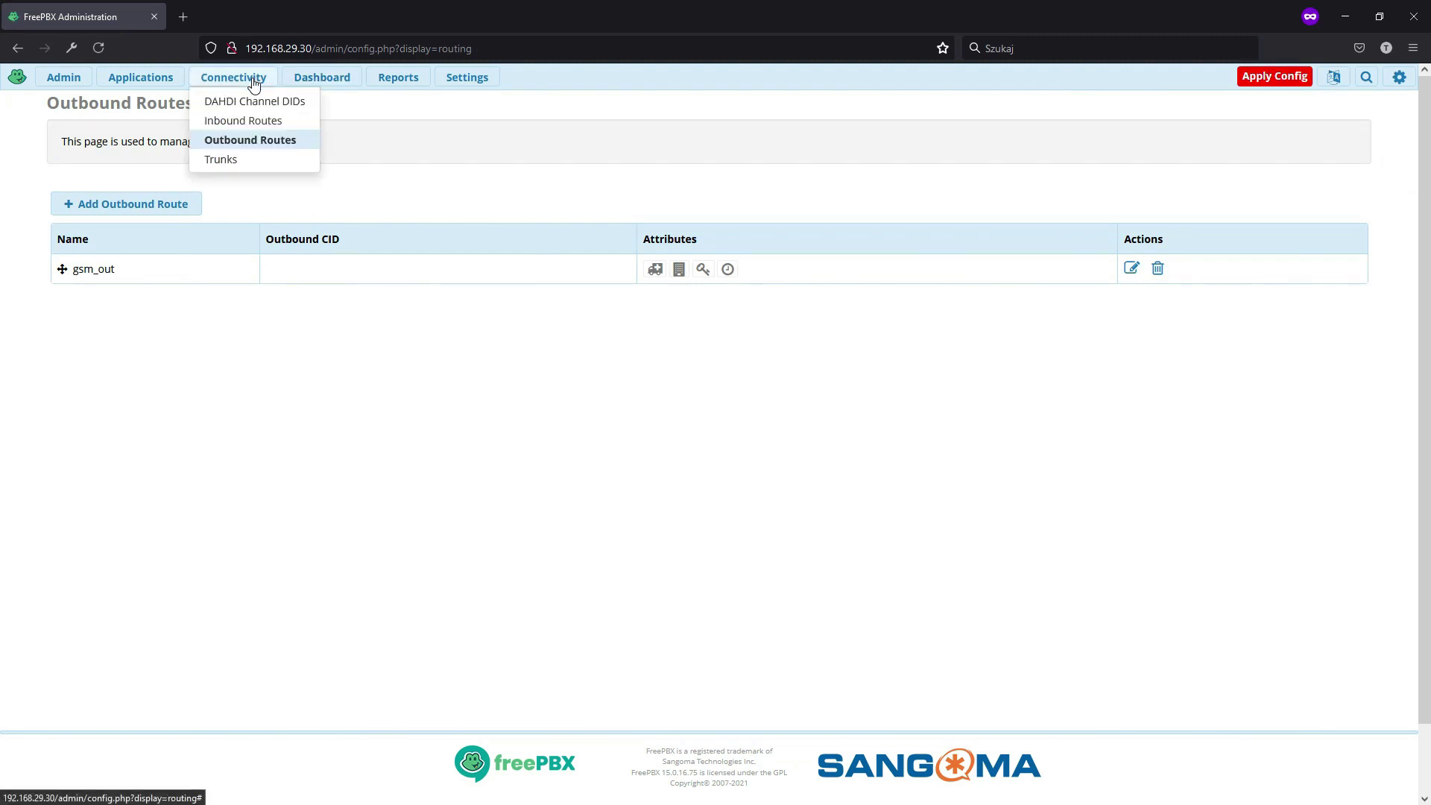
left_click(253, 121)
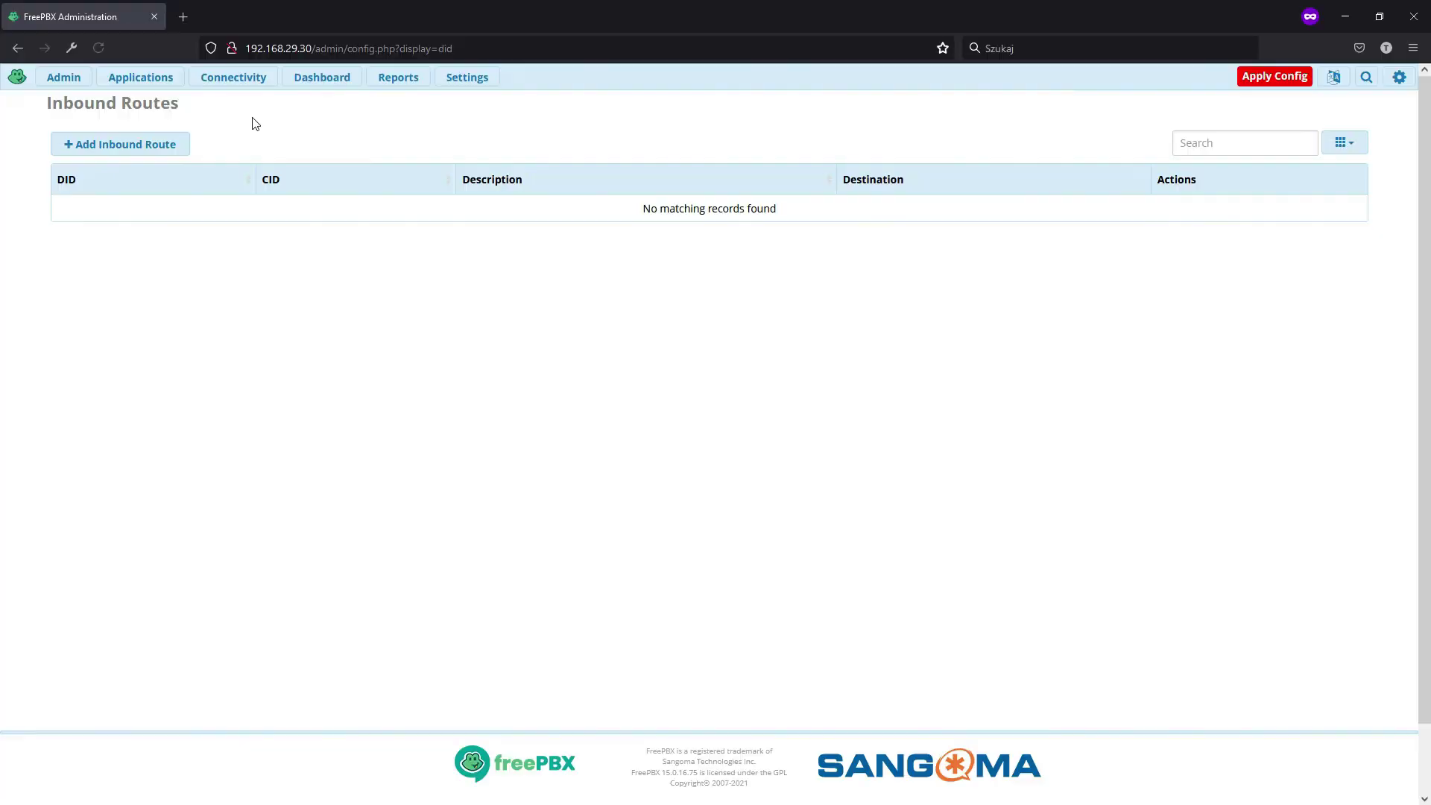
left_click(68, 153)
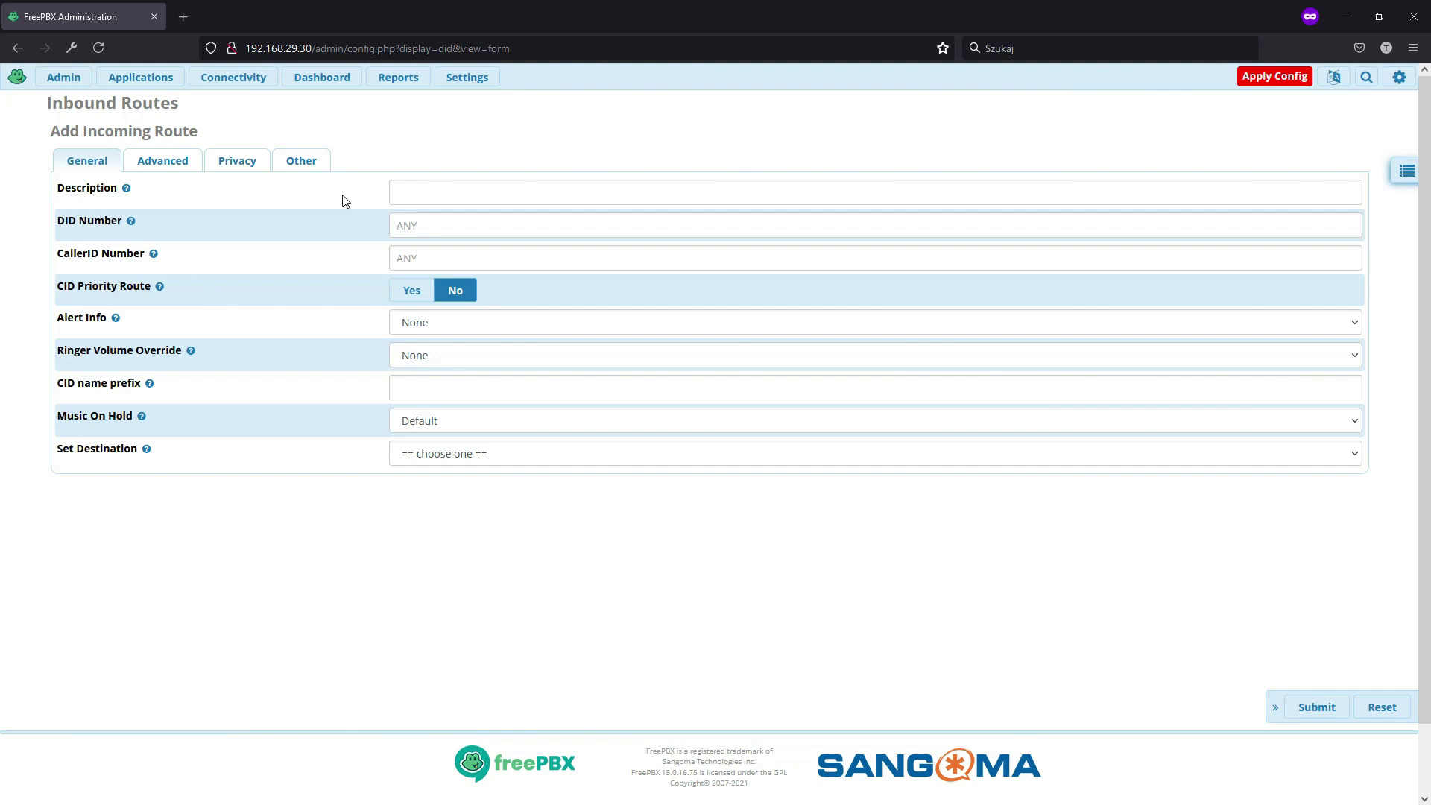
left_click(423, 199)
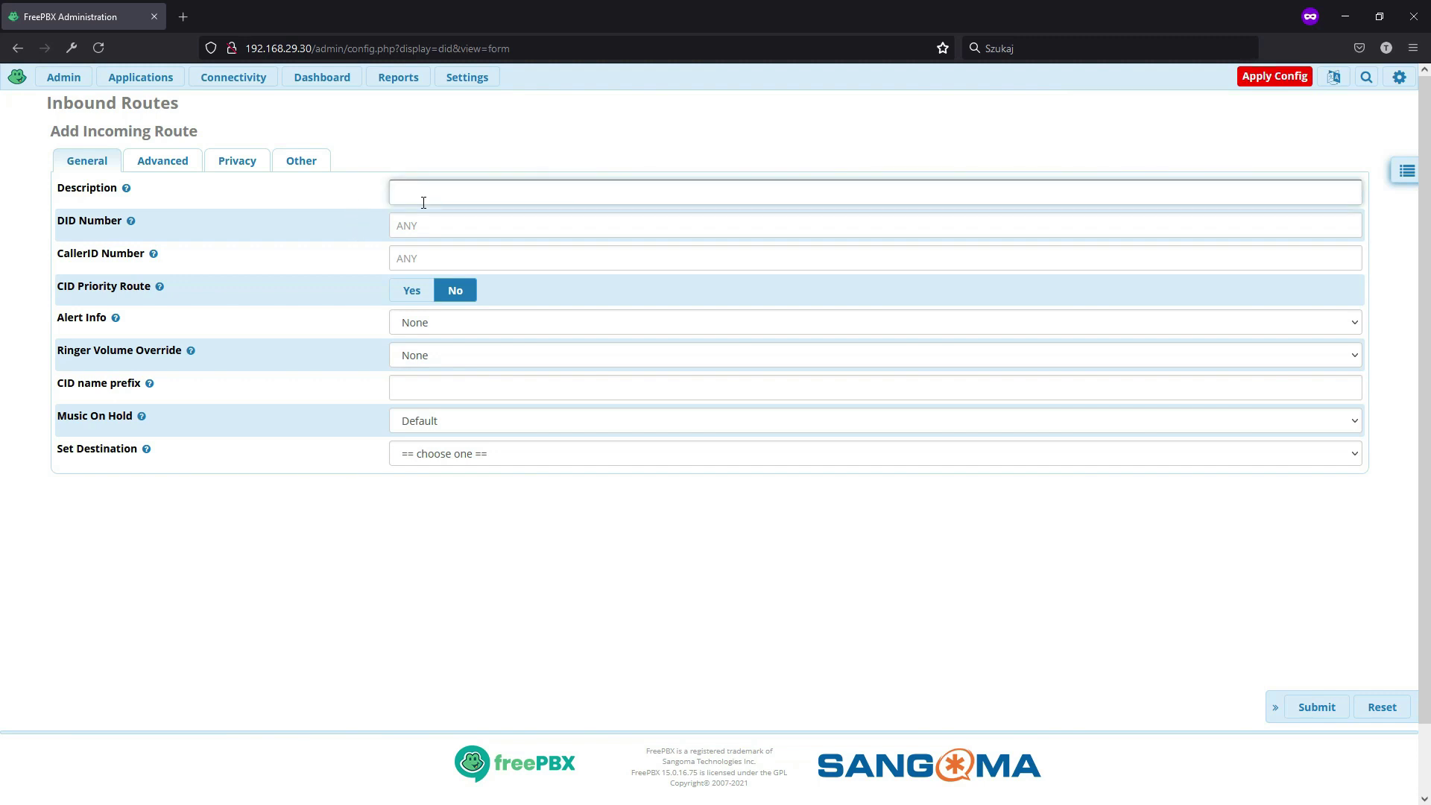
type("gsm_in")
left_click(424, 226)
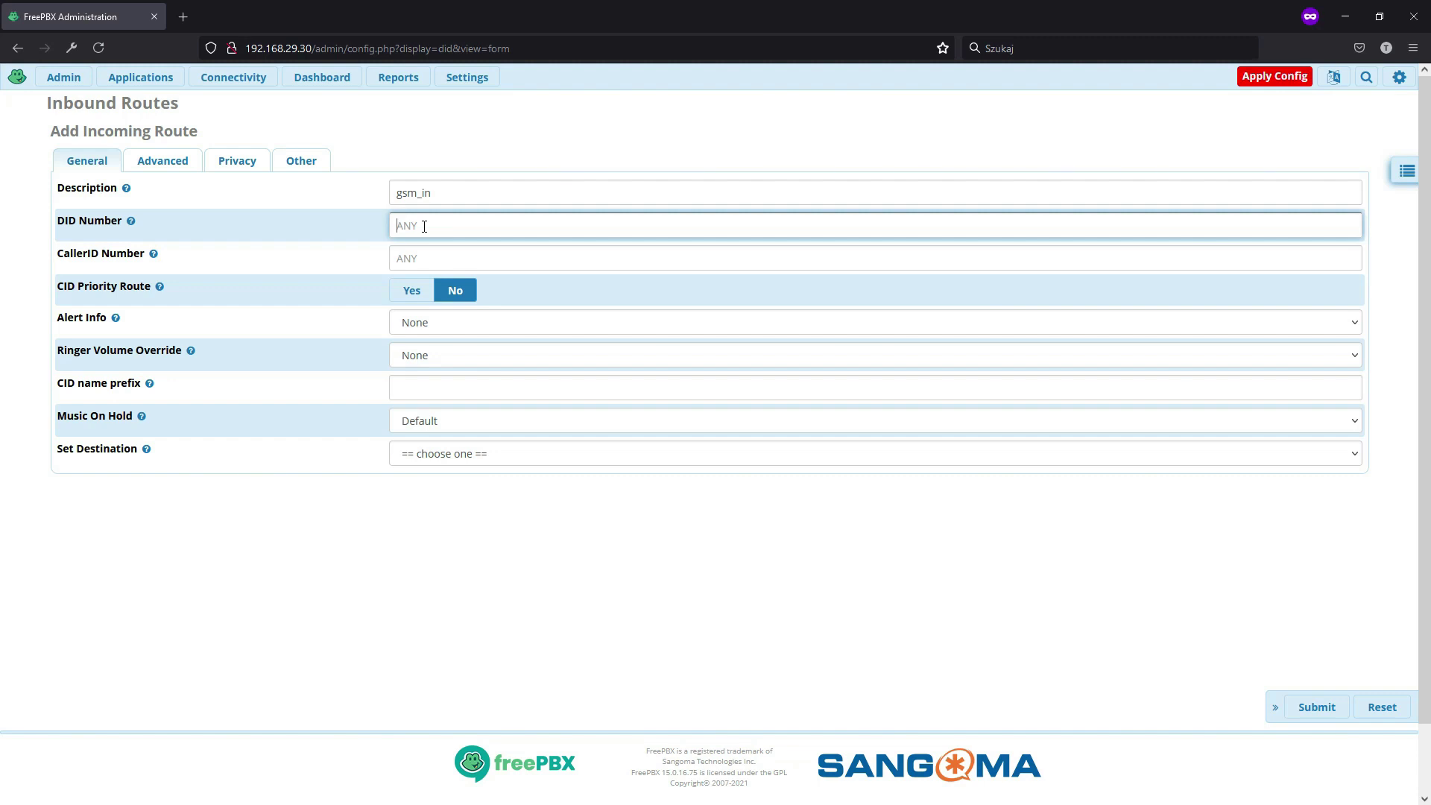
- Send the route's incoming calls to extension 100, submit it and apply the configuration
left_click(489, 455)
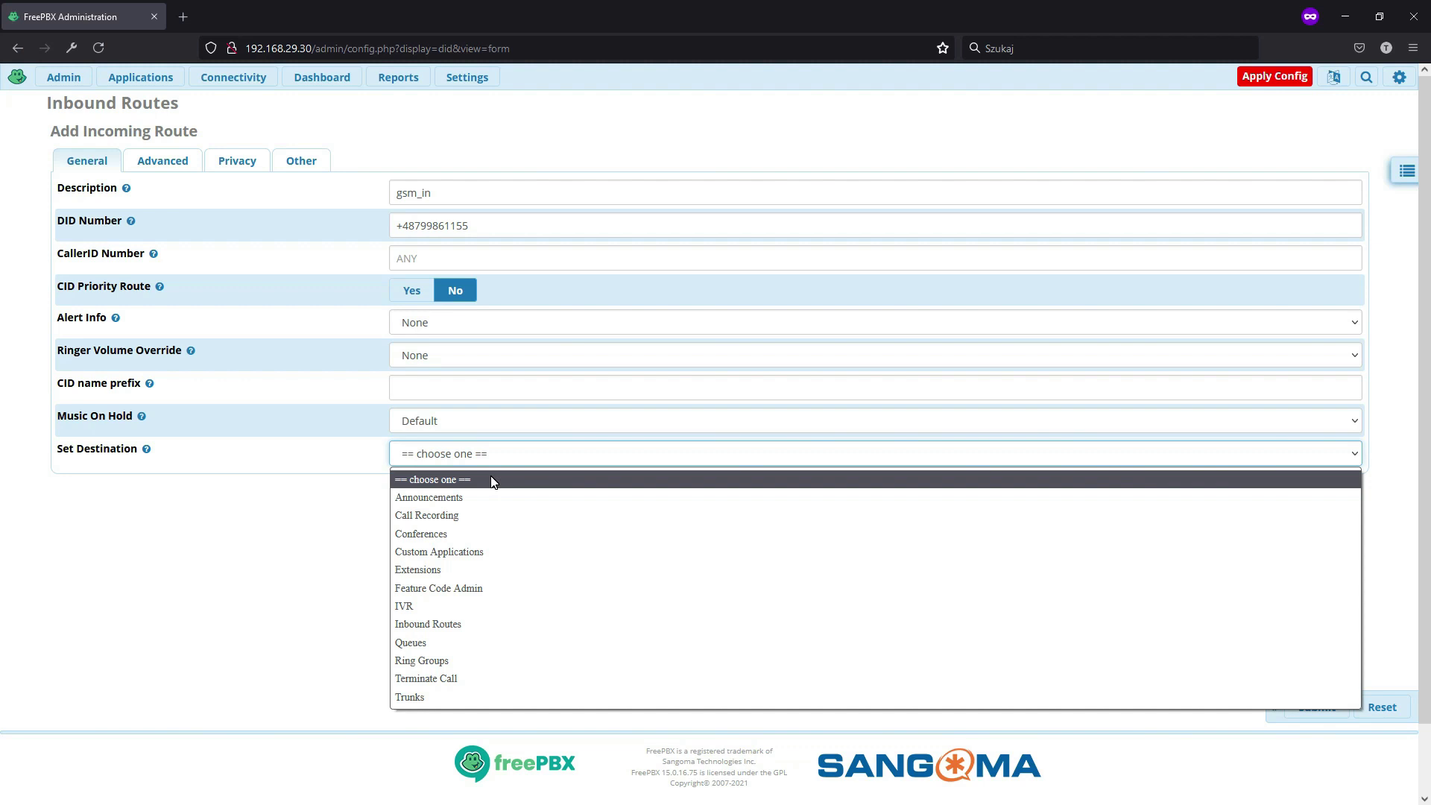
left_click(459, 575)
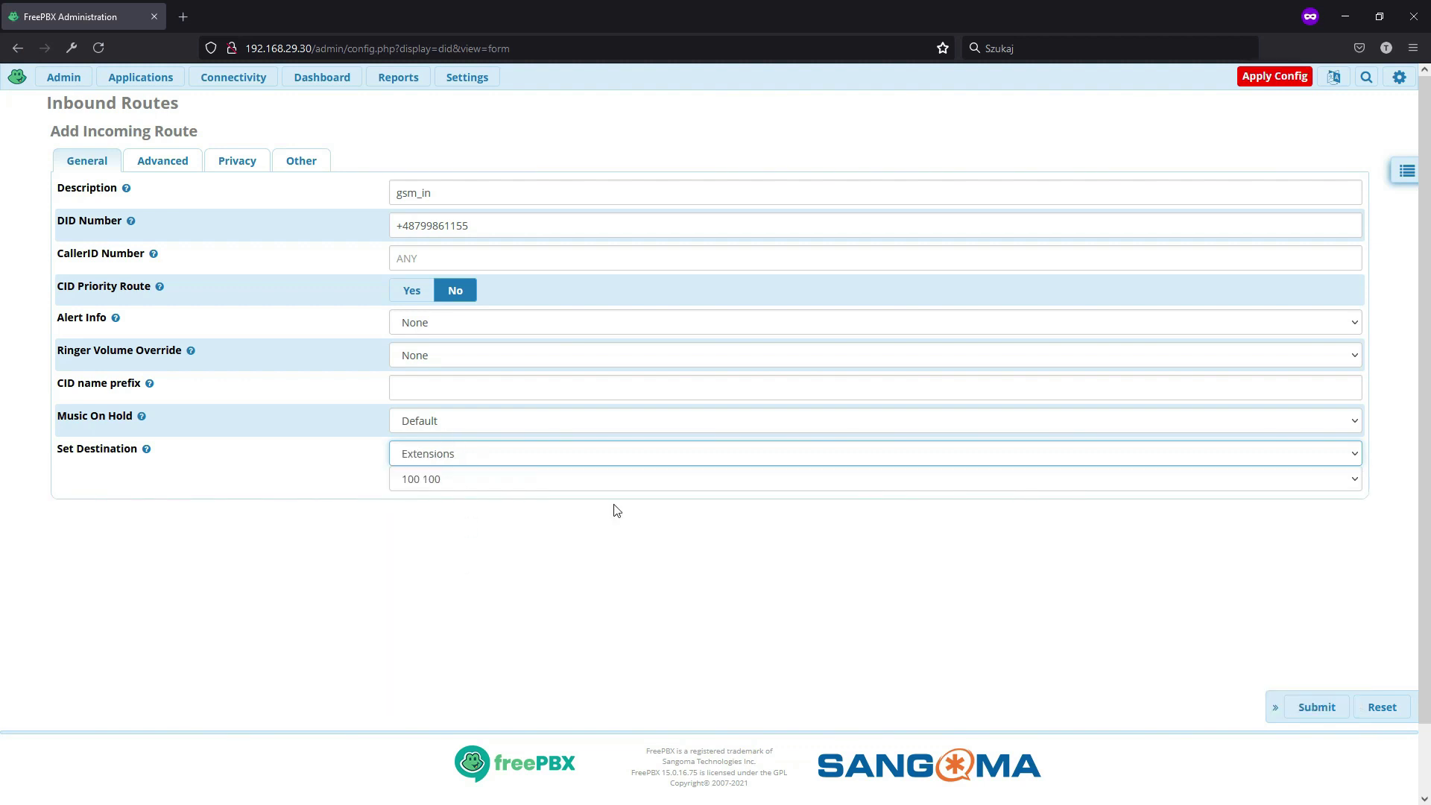
left_click(161, 158)
left_click(240, 162)
left_click(321, 156)
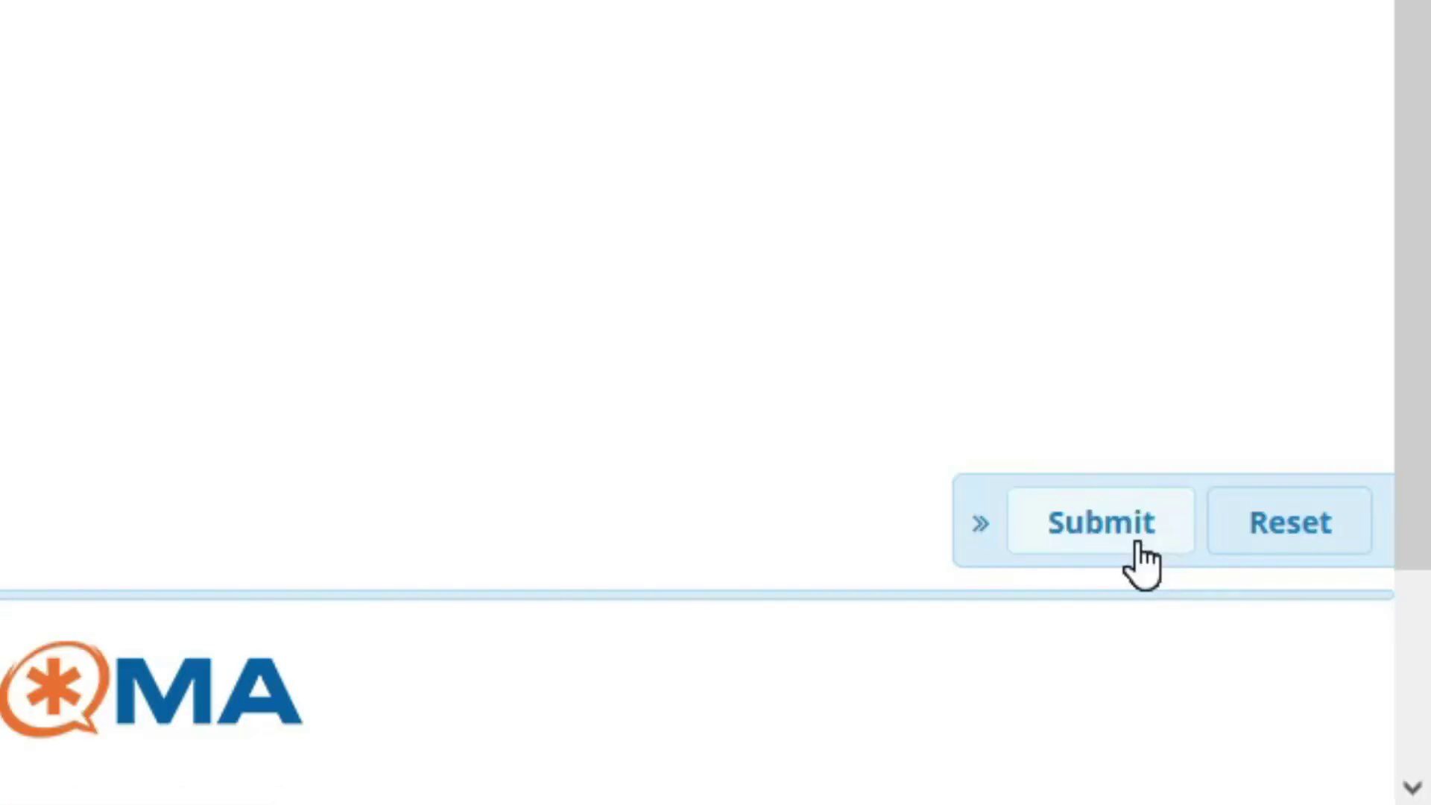
left_click(1321, 712)
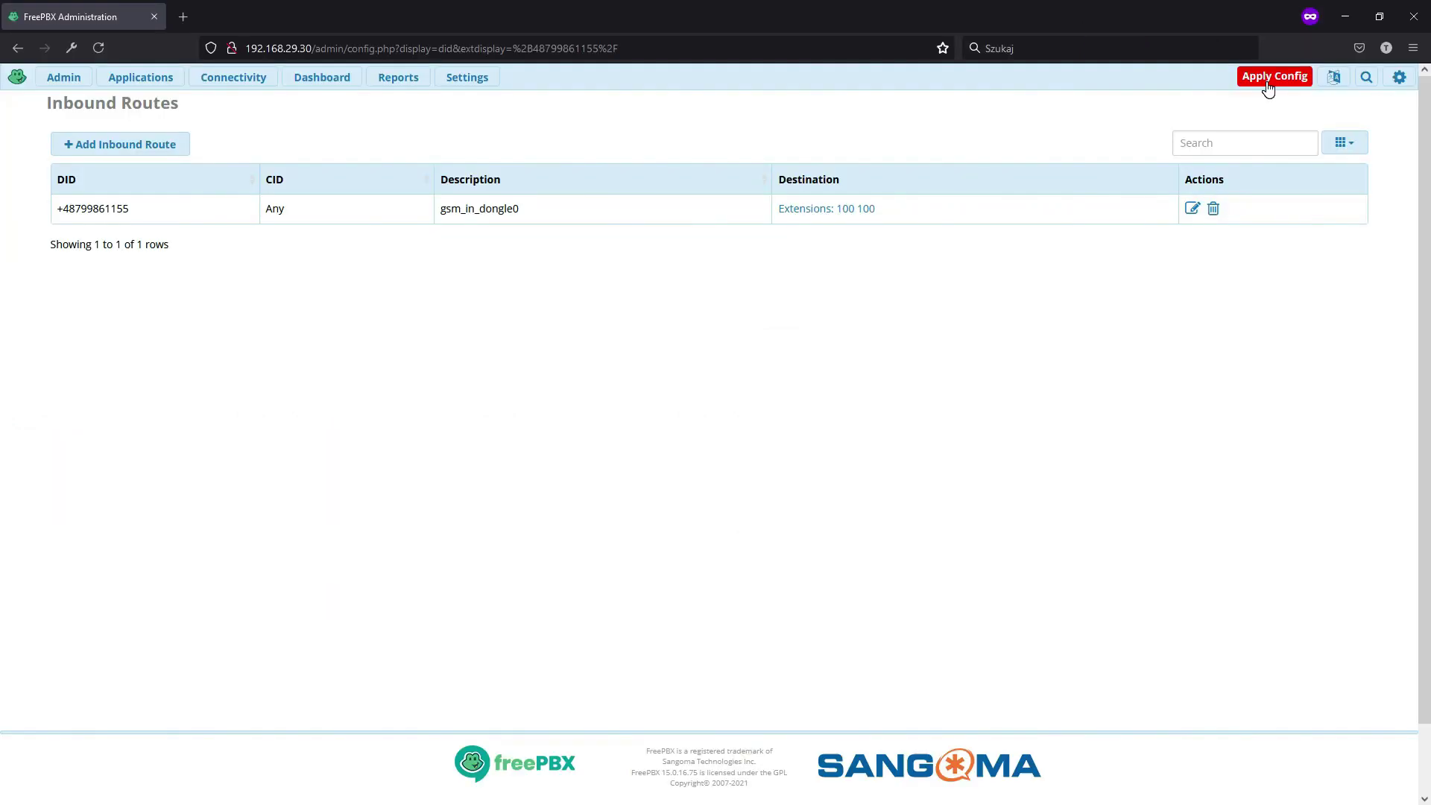
left_click(1269, 82)
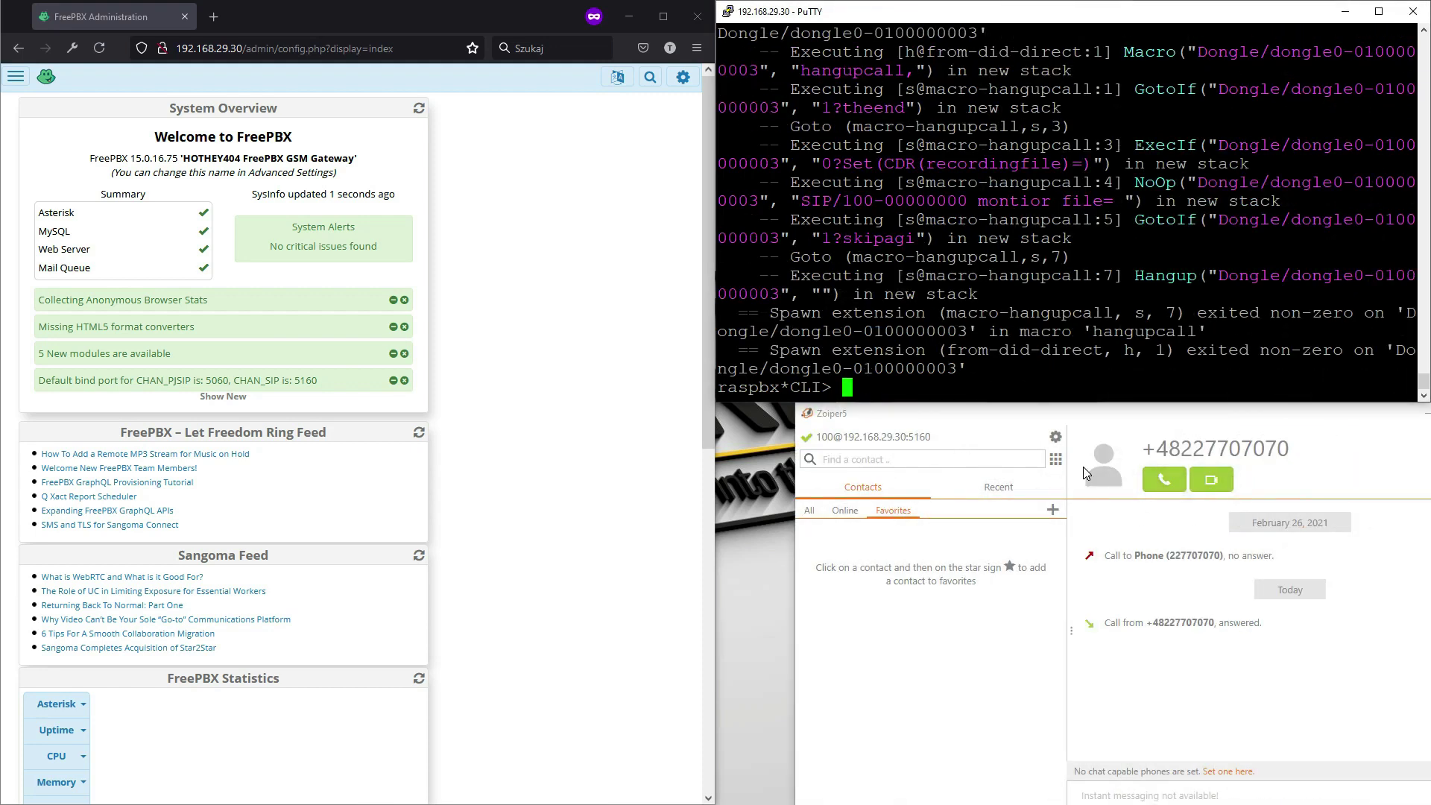
- Dial the external mobile number from Zoiper's dial pad, then hang up once answered
left_click(1056, 460)
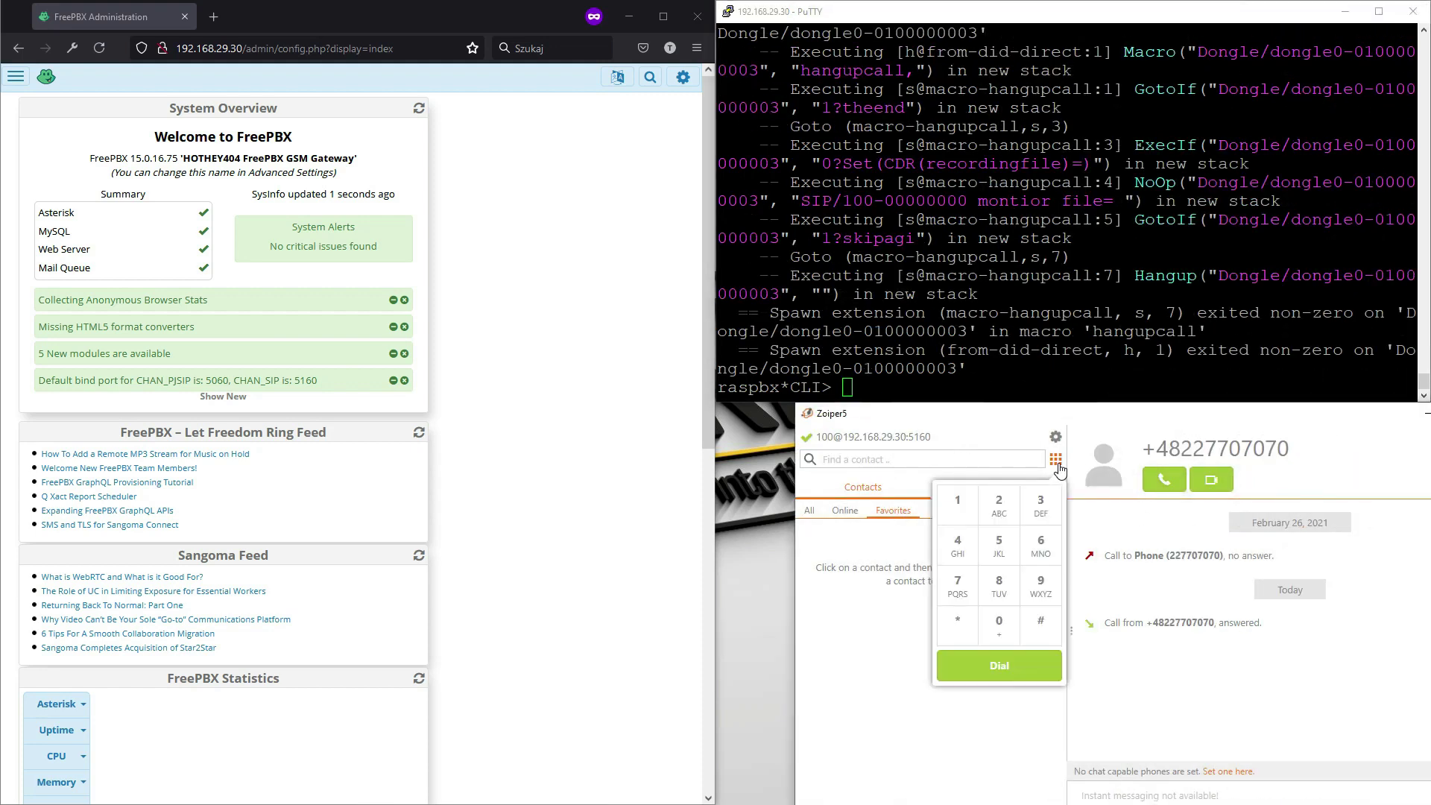
left_click(999, 510)
left_click(999, 510)
left_click(958, 586)
left_click(958, 586)
left_click(999, 627)
left_click(958, 587)
left_click(1000, 627)
left_click(958, 586)
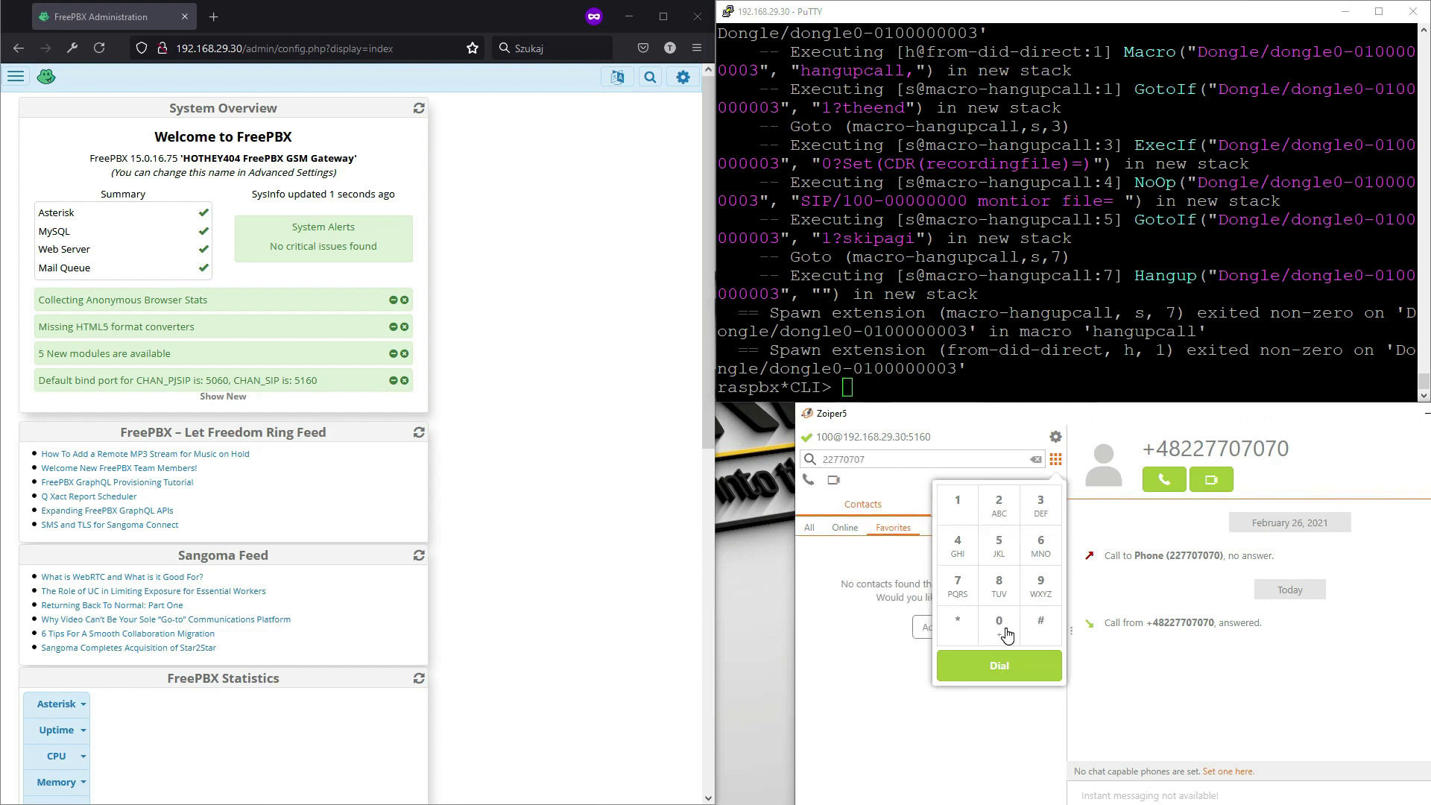
left_click(1005, 633)
left_click(1003, 663)
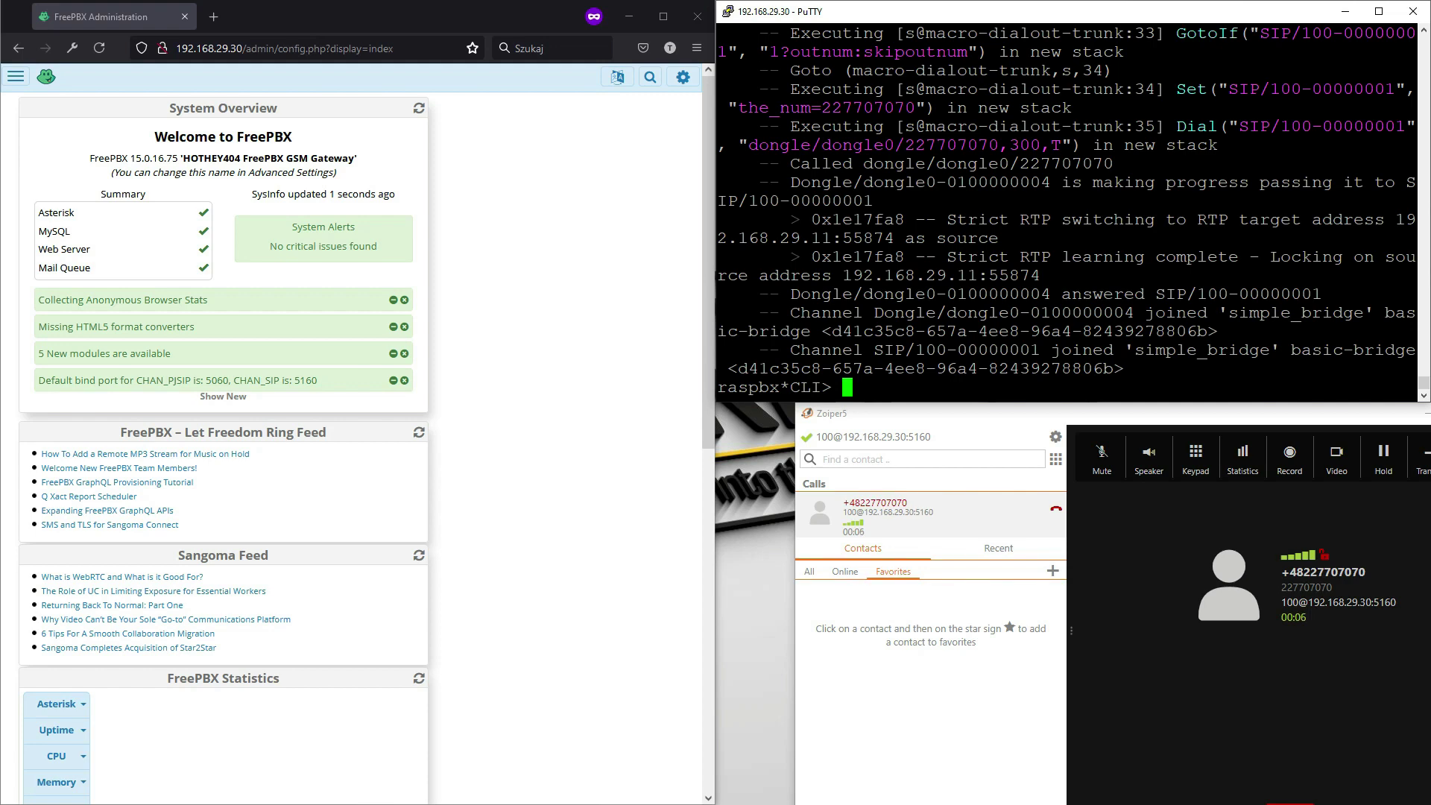
left_click(1056, 510)
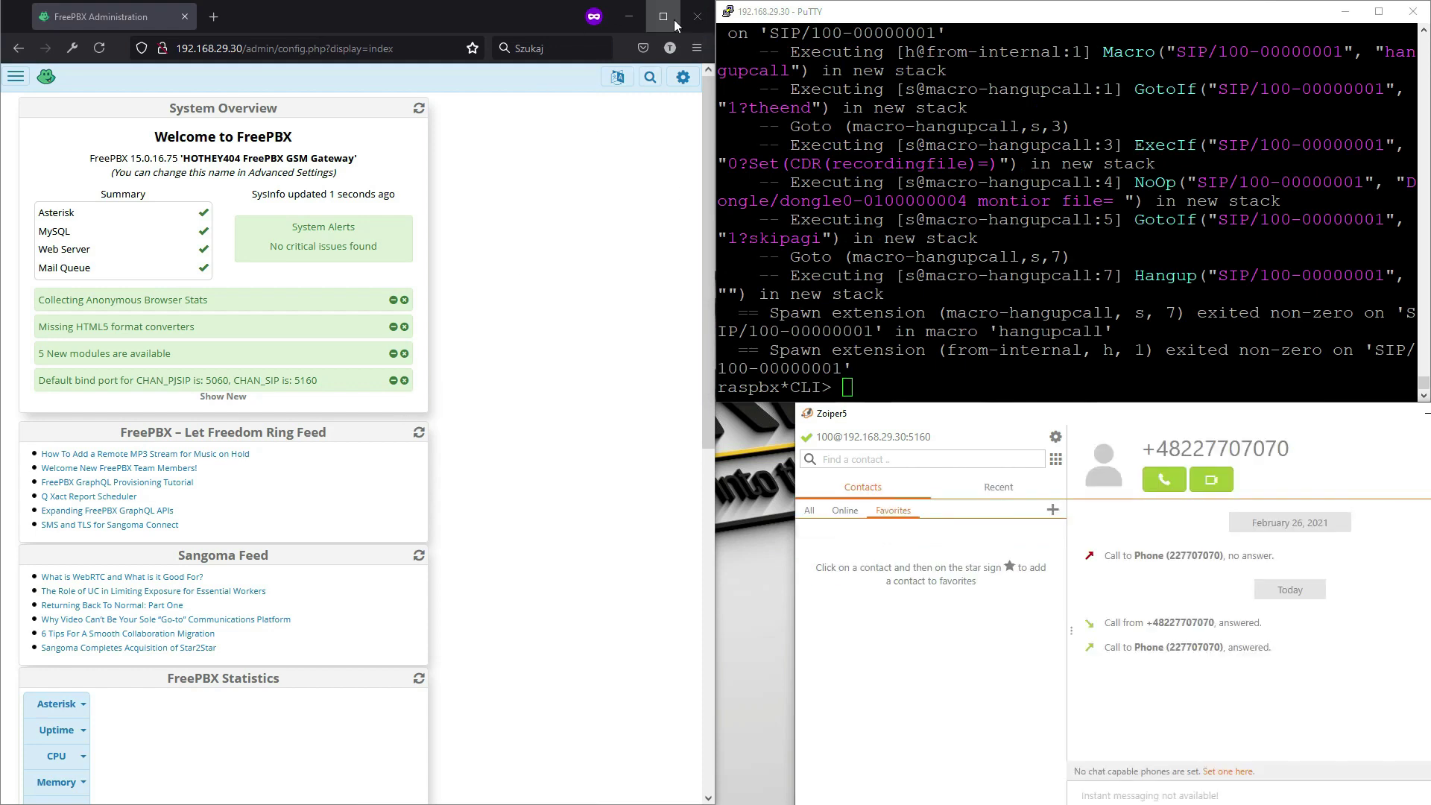
- Maximize the Firefox window showing the FreePBX dashboard to full screen
left_click(664, 18)
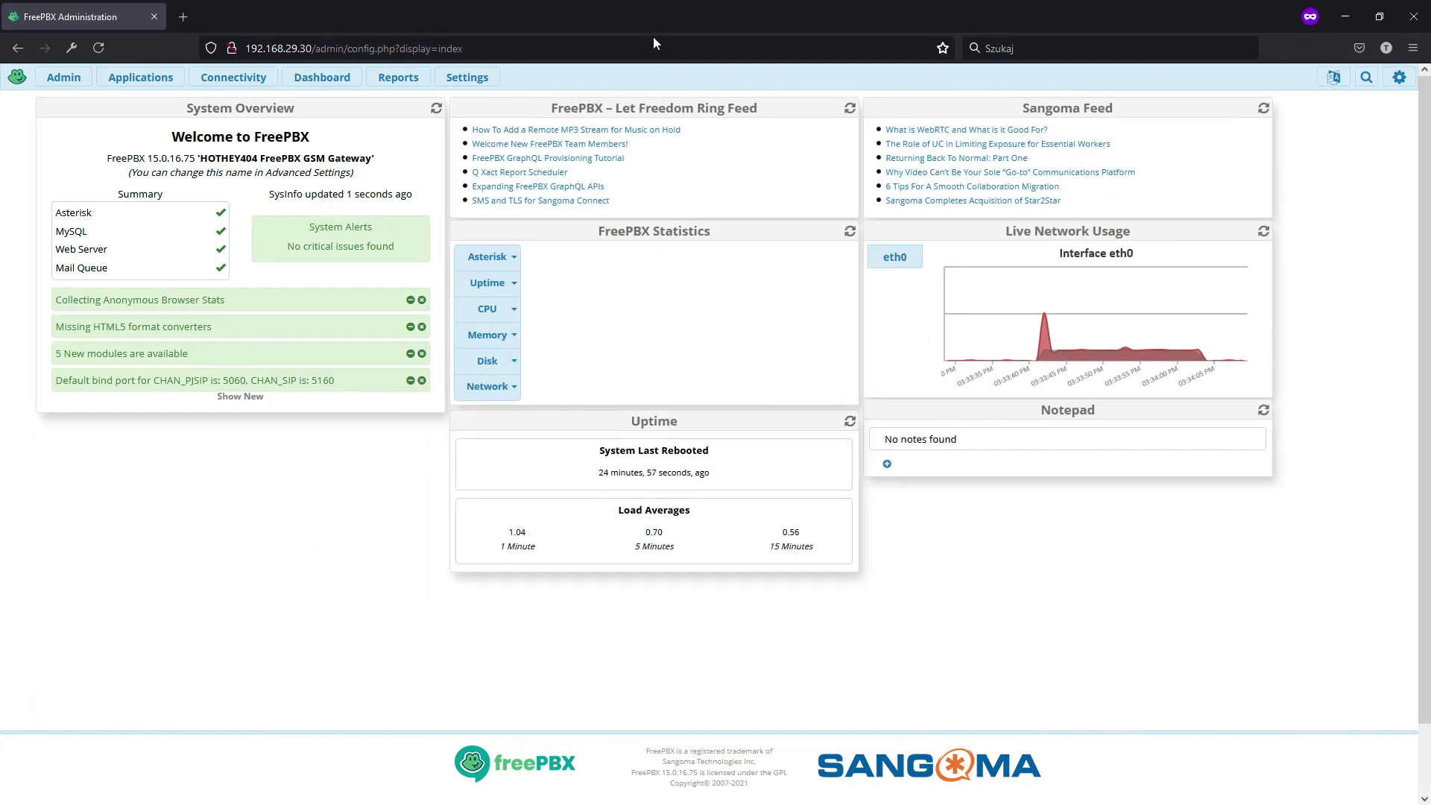